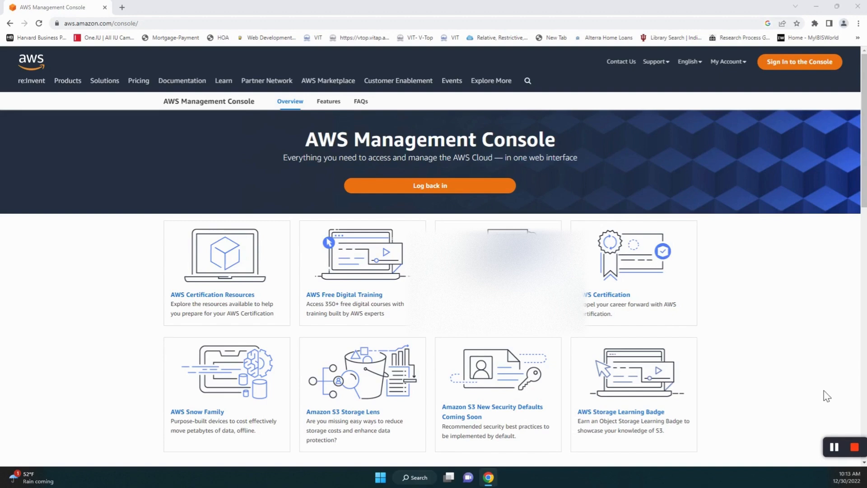
# - Sign in to the AWS console as the root user with the account password
pyautogui.click(805, 65)
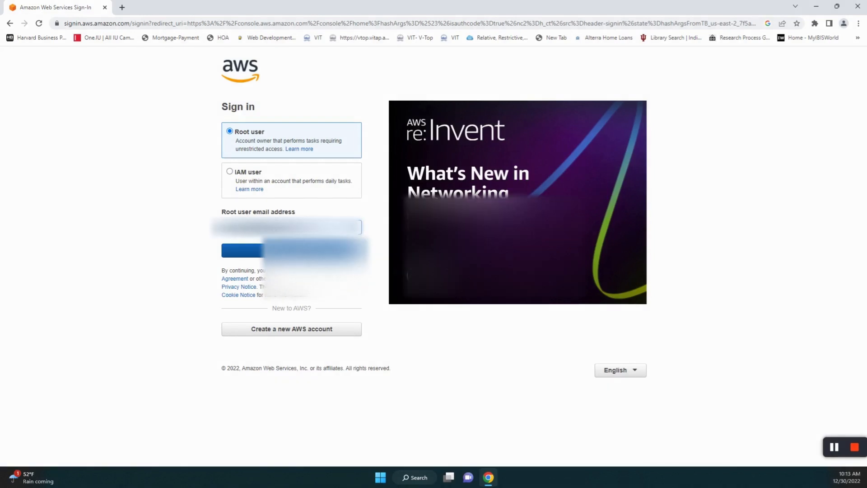
pyautogui.click(293, 251)
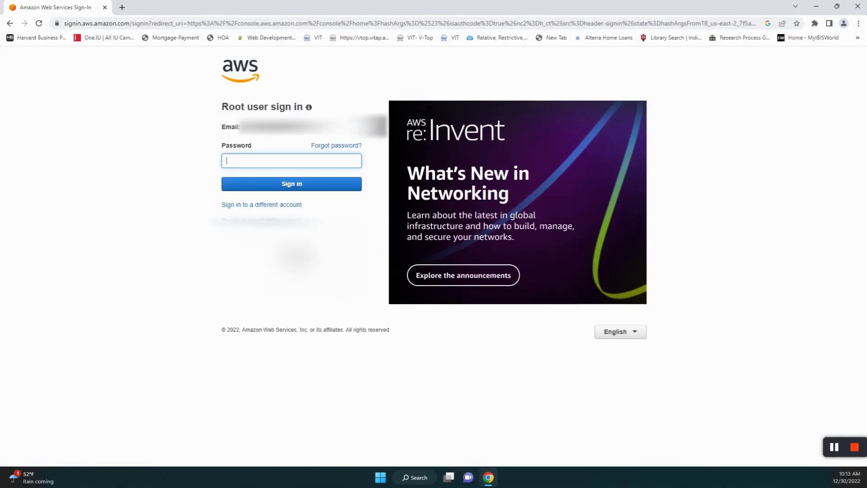
pyautogui.write('••••••••')
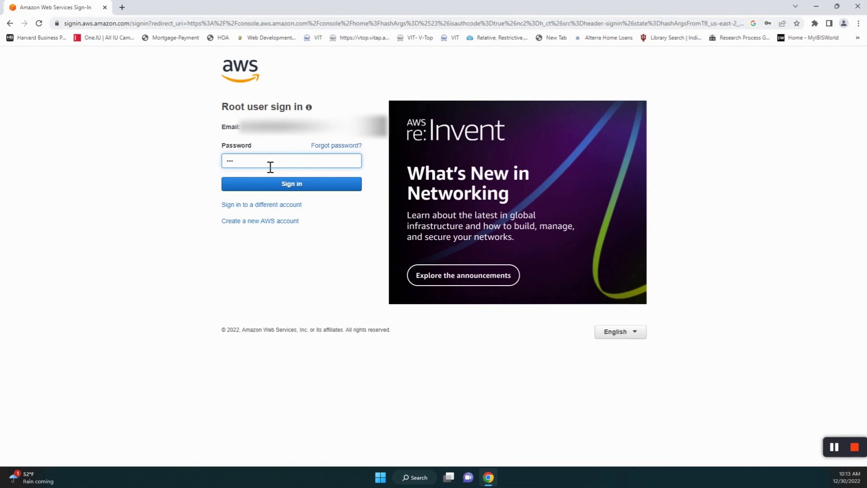
pyautogui.click(291, 181)
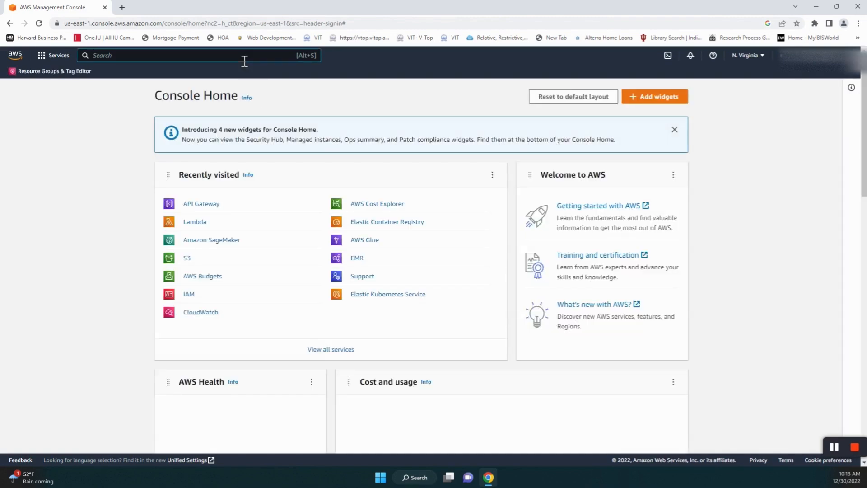
# - Search 'sagemaker', go to SageMaker's Notebook instances list and start Create notebook instance
pyautogui.write('sagemaker')
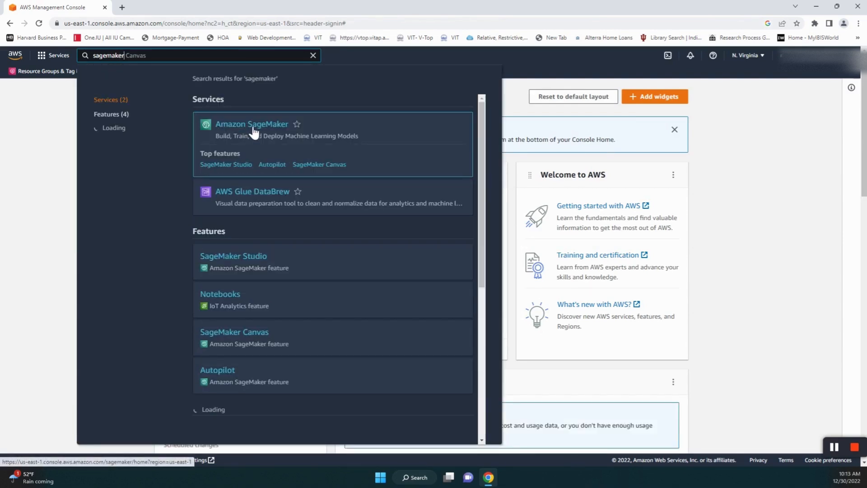
pyautogui.click(254, 133)
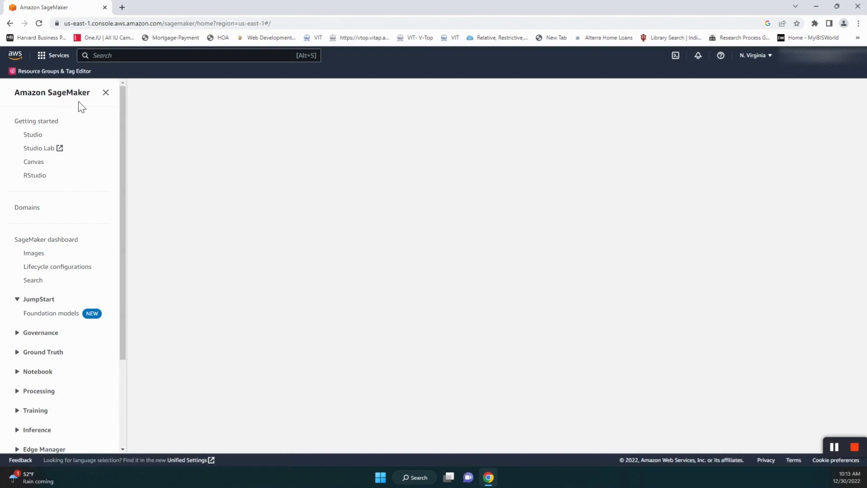
pyautogui.scroll(-2, 92, 289)
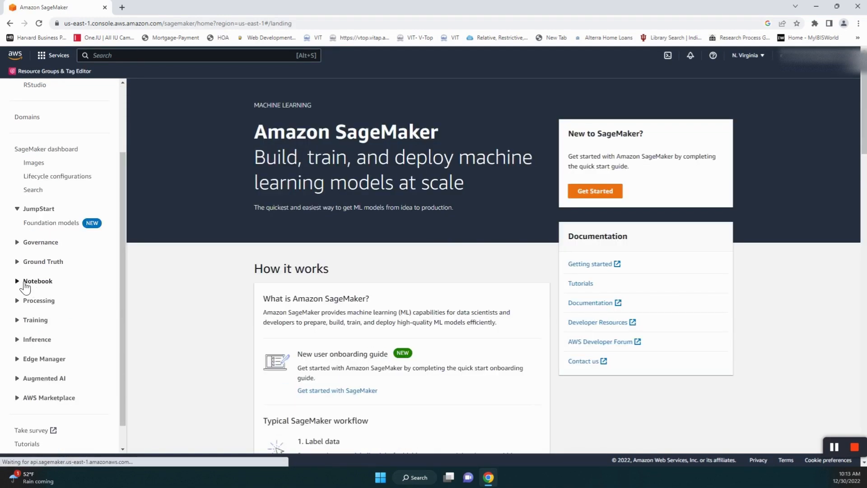
pyautogui.click(20, 282)
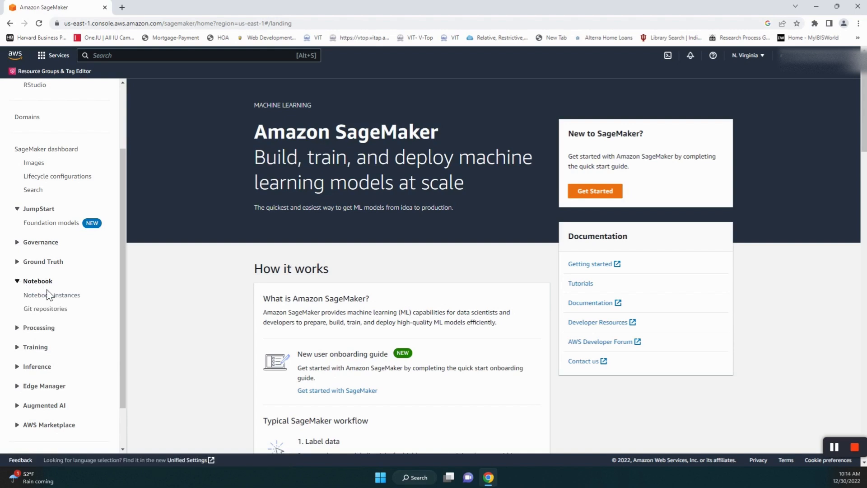
pyautogui.click(55, 296)
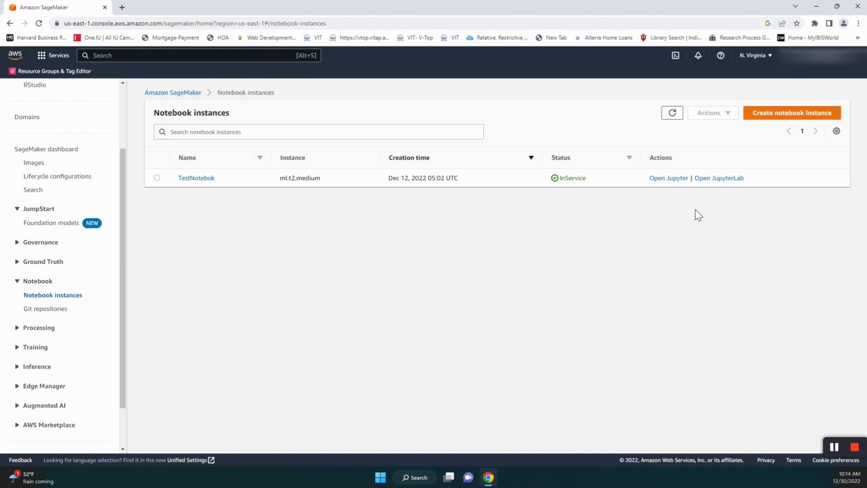
pyautogui.click(775, 118)
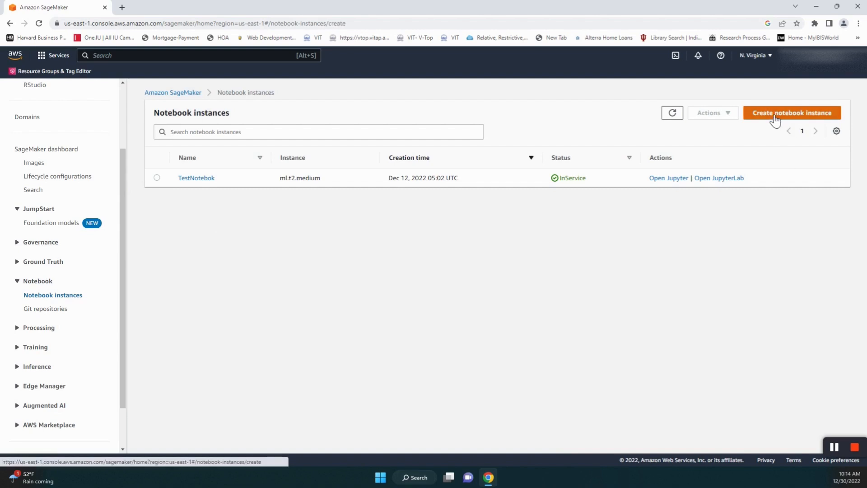
# - Enter 'Test' as the notebook instance name
pyautogui.scroll(-1, 343, 154)
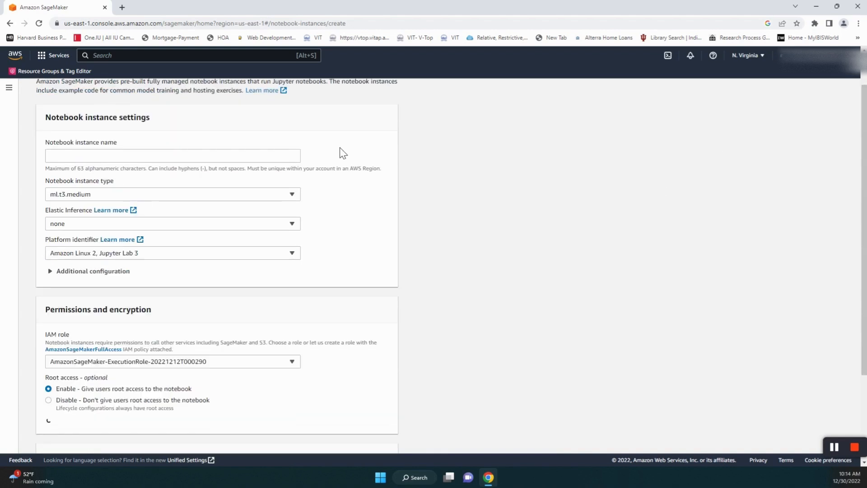
pyautogui.click(208, 157)
pyautogui.write('Test')
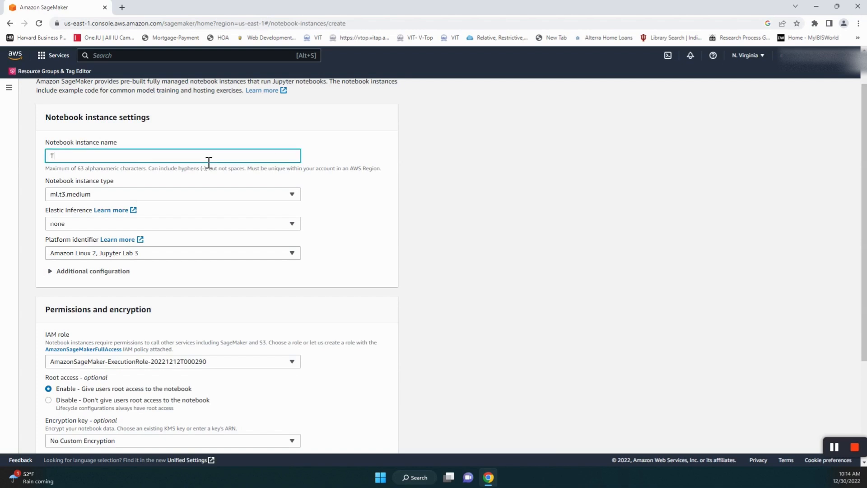
pyautogui.click(289, 195)
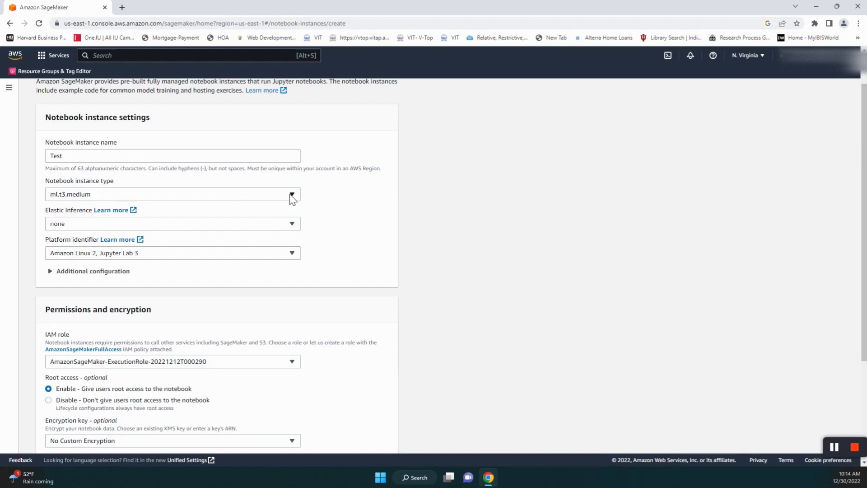
# - Keep instance type ml.t3.medium and platform Amazon Linux 2, Jupyter Lab 3
pyautogui.click(292, 195)
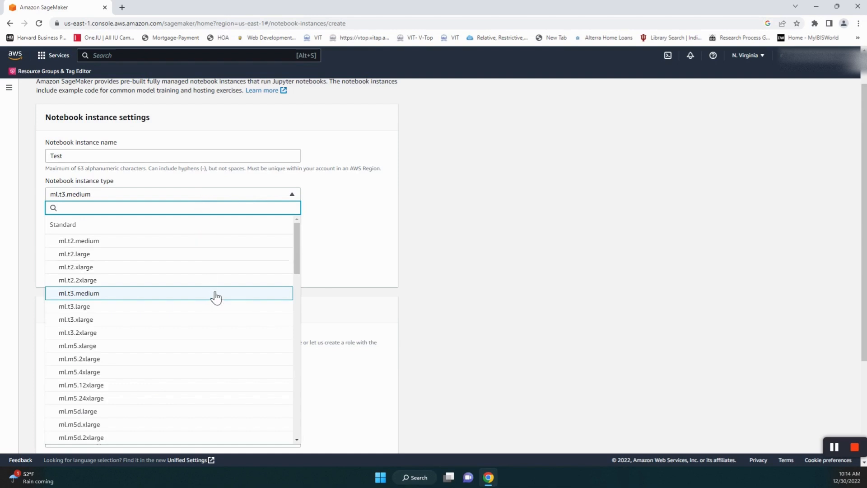
pyautogui.scroll(-2, 215, 297)
pyautogui.scroll(-1, 215, 297)
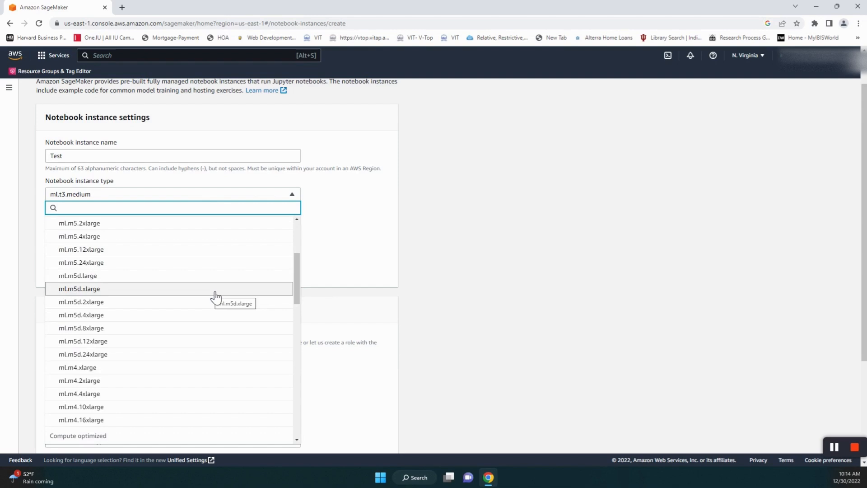
pyautogui.scroll(3, 208, 280)
pyautogui.click(105, 198)
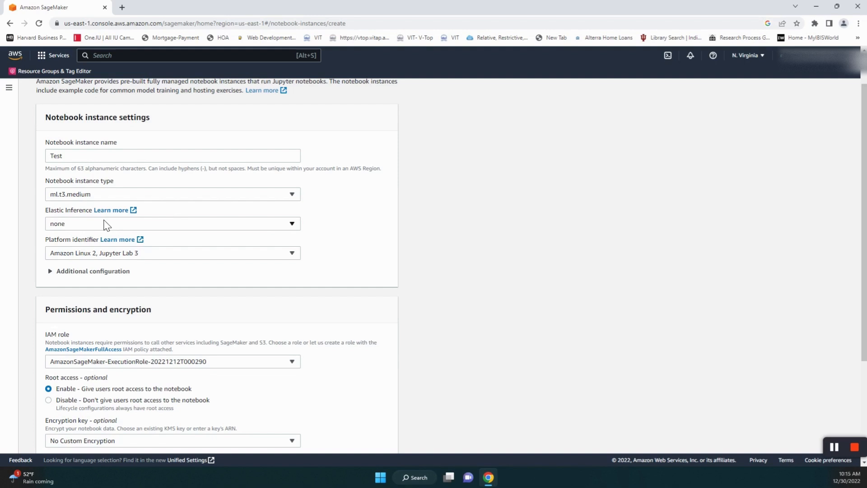
pyautogui.scroll(-2, 360, 243)
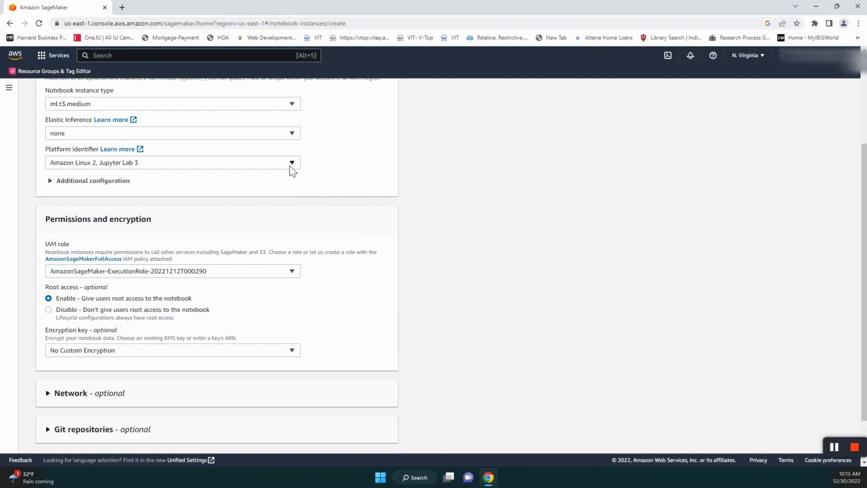
pyautogui.click(292, 171)
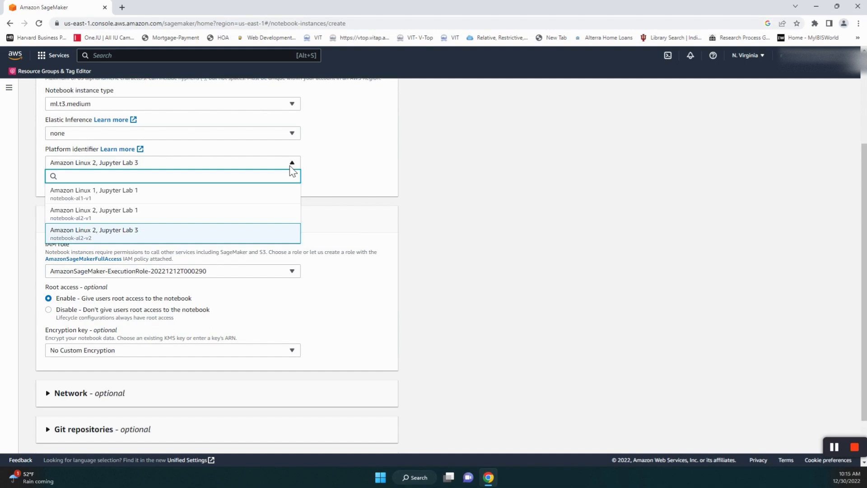
pyautogui.click(182, 235)
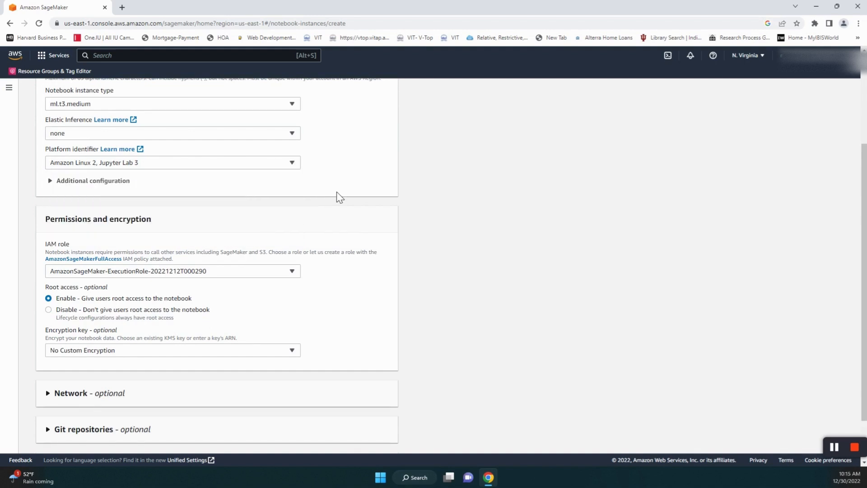
pyautogui.scroll(-1, 326, 205)
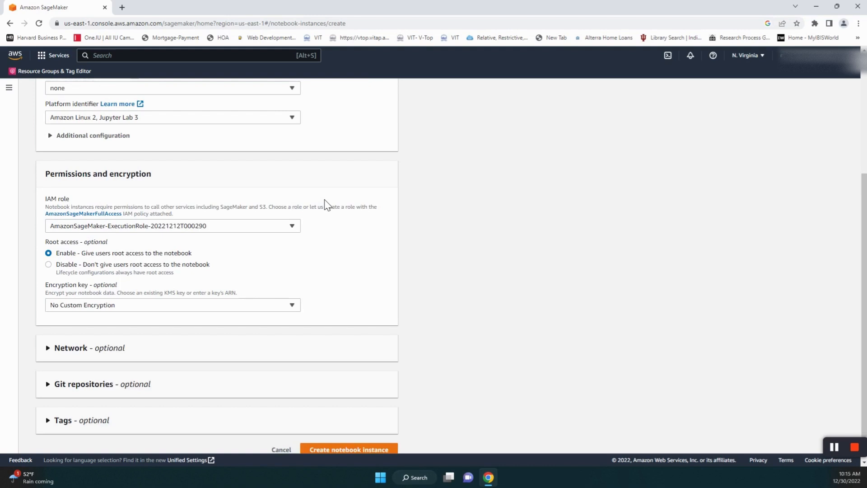
# - Expand Additional configuration, keeping lifecycle at No configuration and minimum IMDS version 2
pyautogui.click(54, 136)
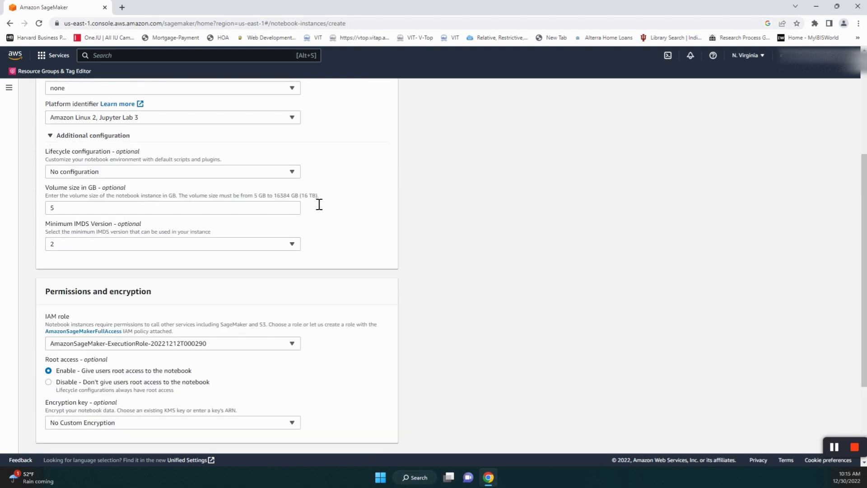
pyautogui.click(292, 172)
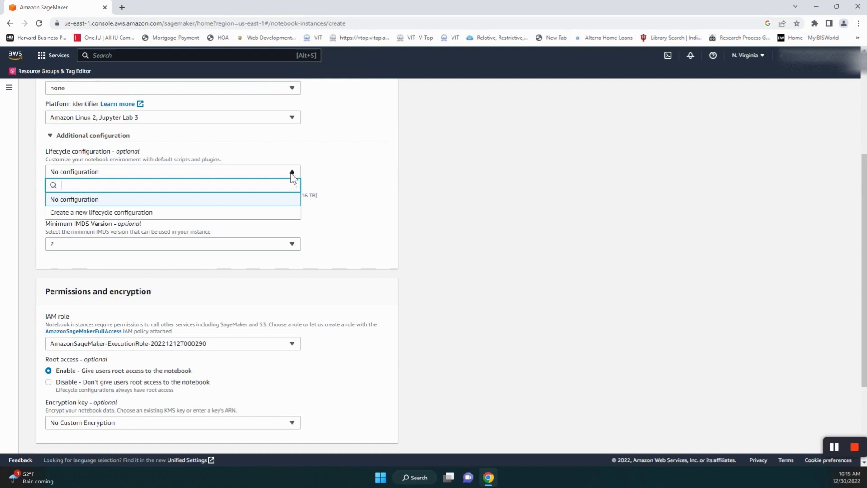
pyautogui.click(291, 173)
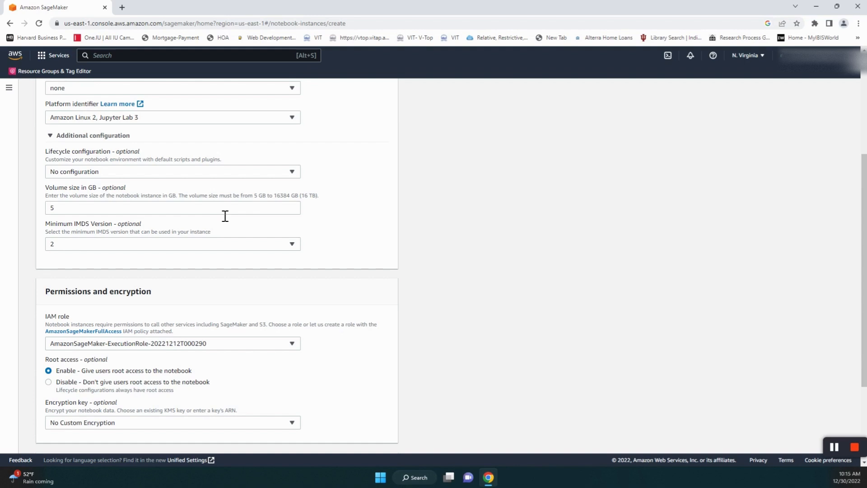
pyautogui.click(219, 246)
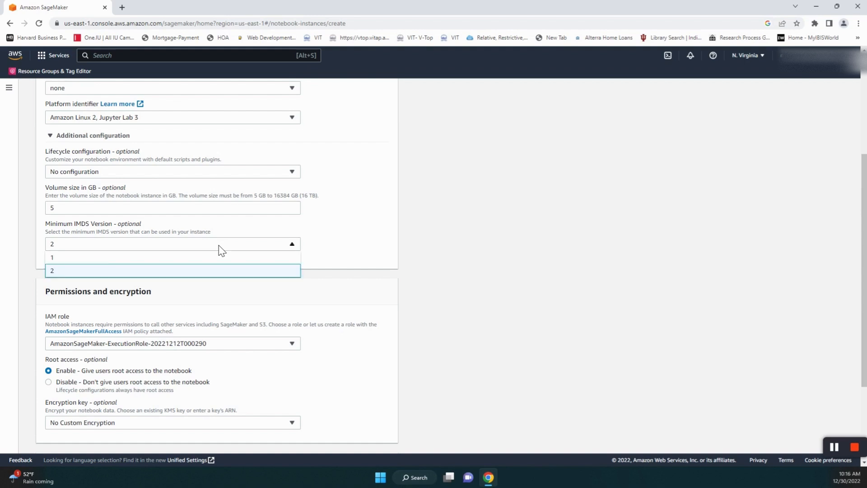
pyautogui.click(210, 272)
# - Choose Create a new role in the IAM role dropdown to bring up the Create an IAM role dialog
pyautogui.scroll(-3, 435, 261)
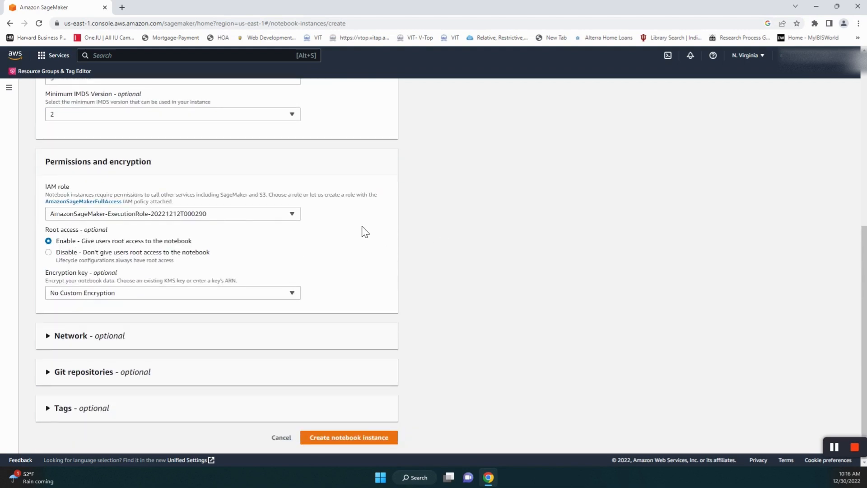
pyautogui.click(287, 221)
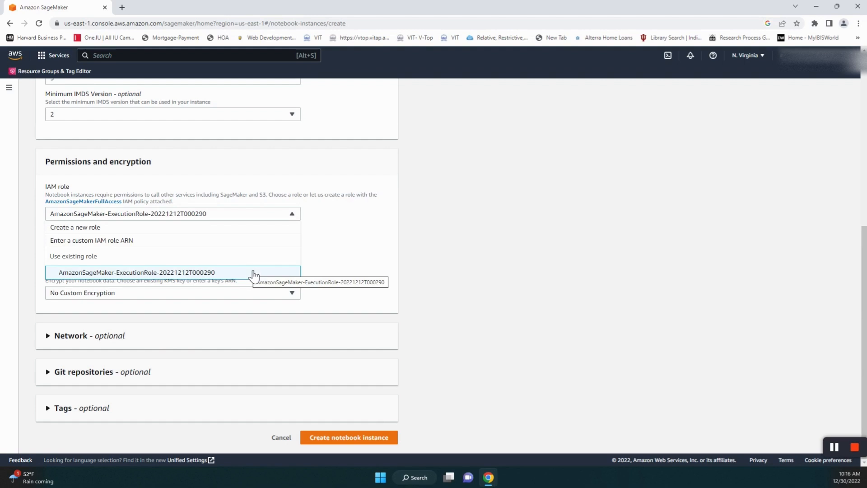
pyautogui.click(67, 228)
pyautogui.press('Escape')
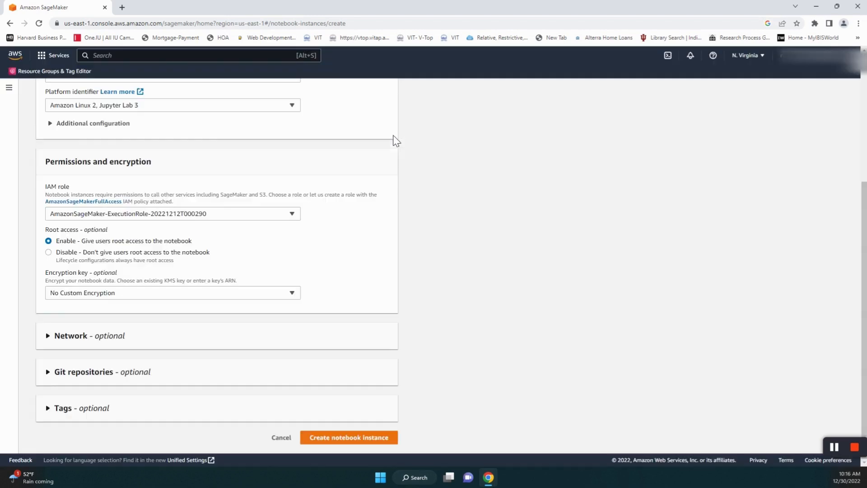
pyautogui.click(289, 214)
pyautogui.click(173, 228)
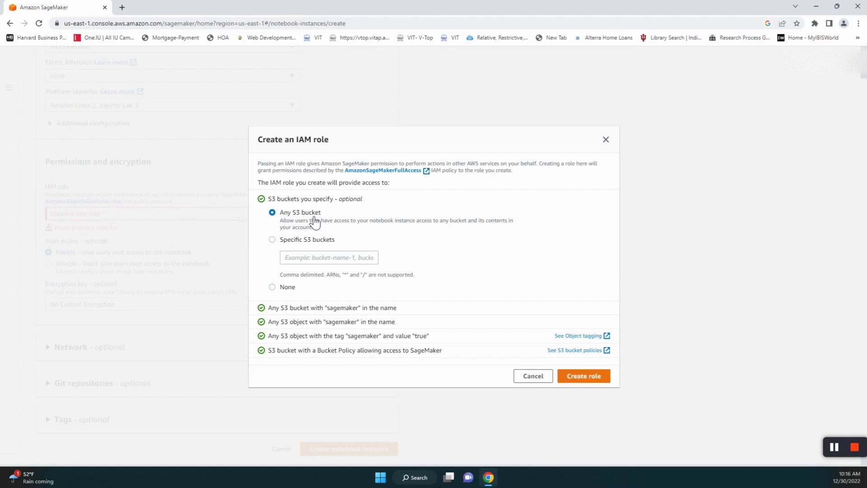
# - Set the role dialog to Any S3 bucket, then select the existing AmazonSageMaker-ExecutionRole instead
pyautogui.click(271, 240)
pyautogui.click(272, 213)
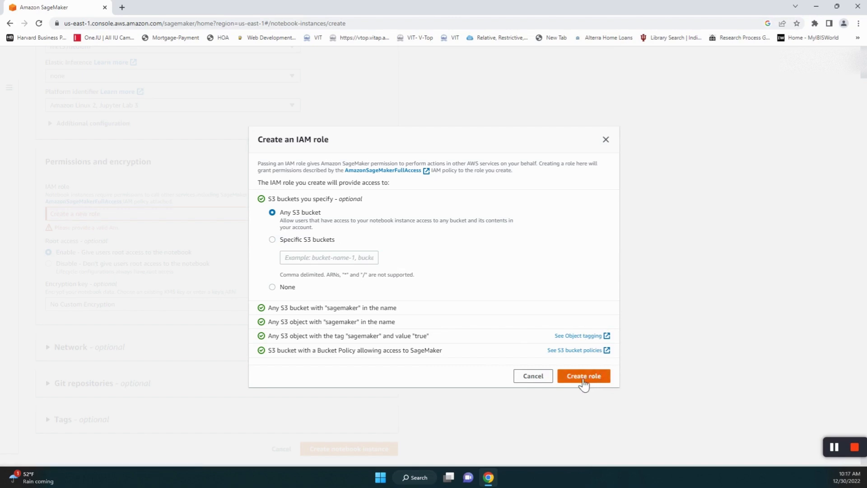
pyautogui.click(533, 376)
pyautogui.click(285, 215)
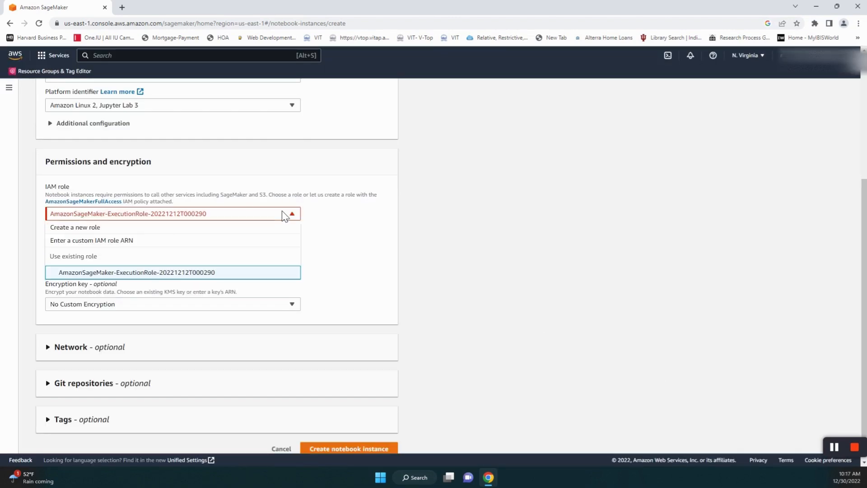
pyautogui.click(255, 273)
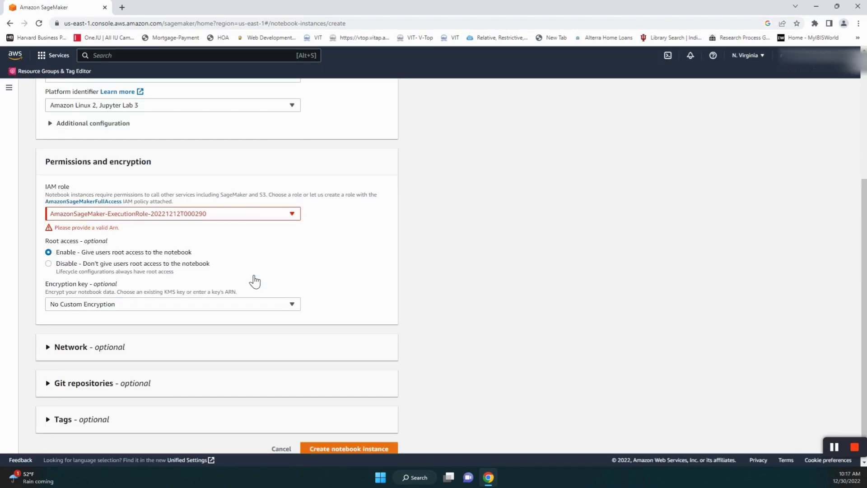
# - Expand the Network, Git repositories and Tags sections, then cancel the instance creation
pyautogui.scroll(-1, 314, 279)
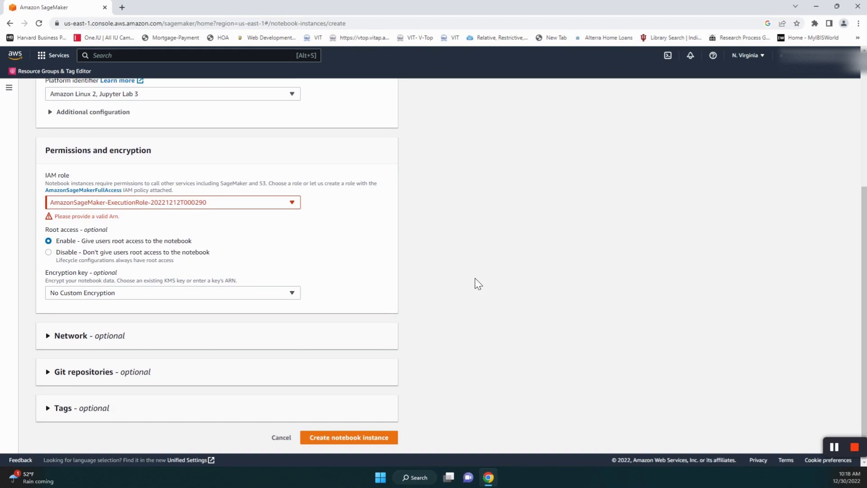
pyautogui.click(51, 340)
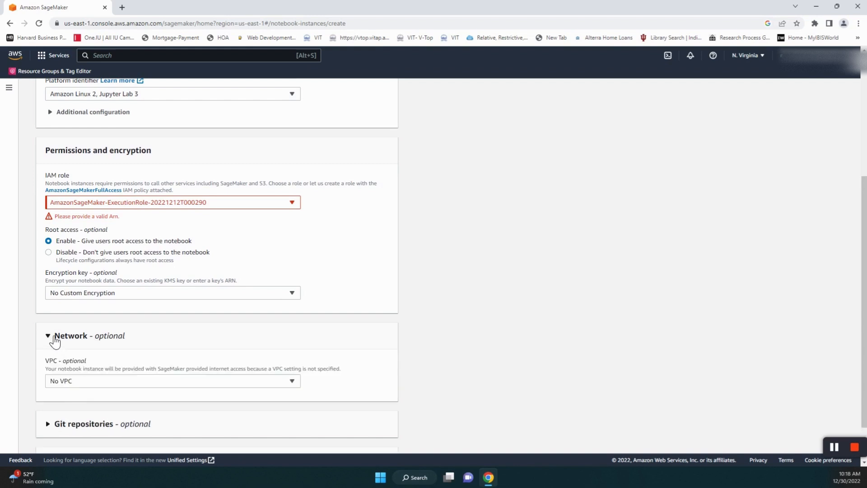
pyautogui.scroll(-1, 296, 344)
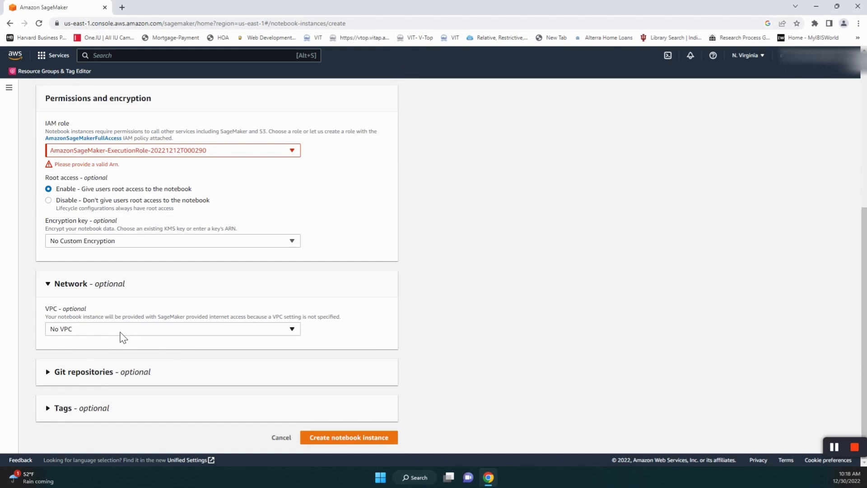
pyautogui.click(51, 373)
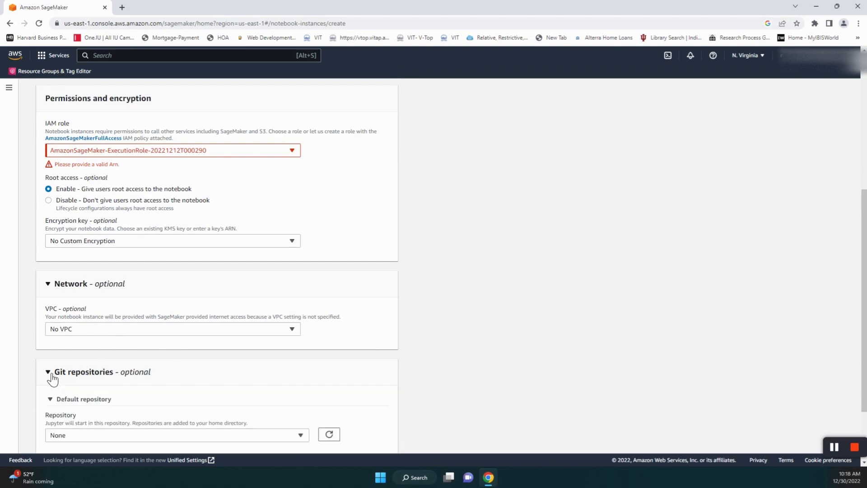
pyautogui.scroll(-2, 431, 329)
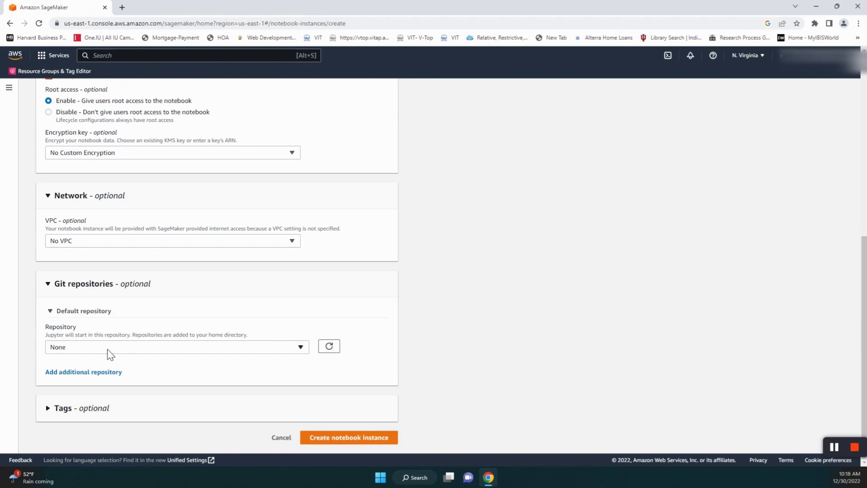
pyautogui.click(51, 412)
pyautogui.scroll(-2, 525, 302)
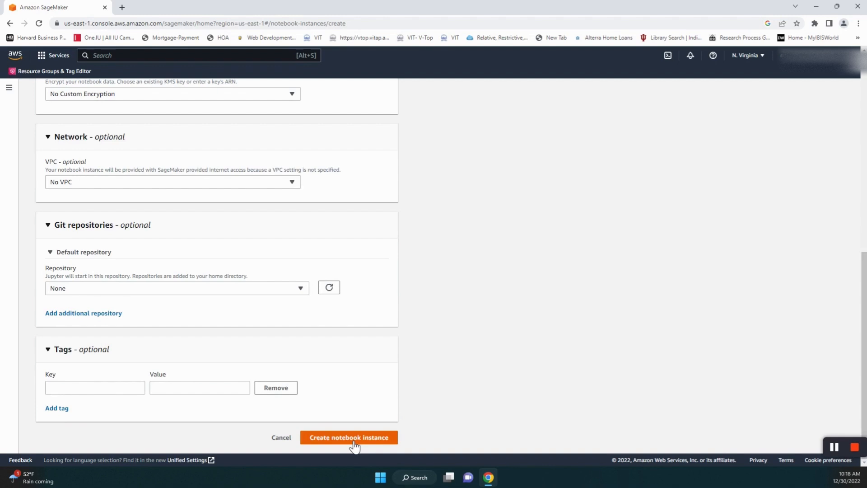
pyautogui.click(287, 439)
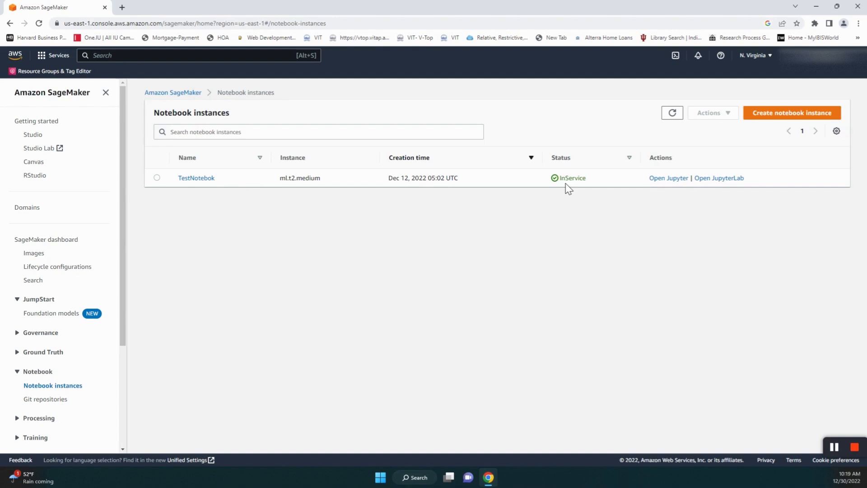
# - Open the TestNotebok instance's details and launch Open Jupyter
pyautogui.click(197, 178)
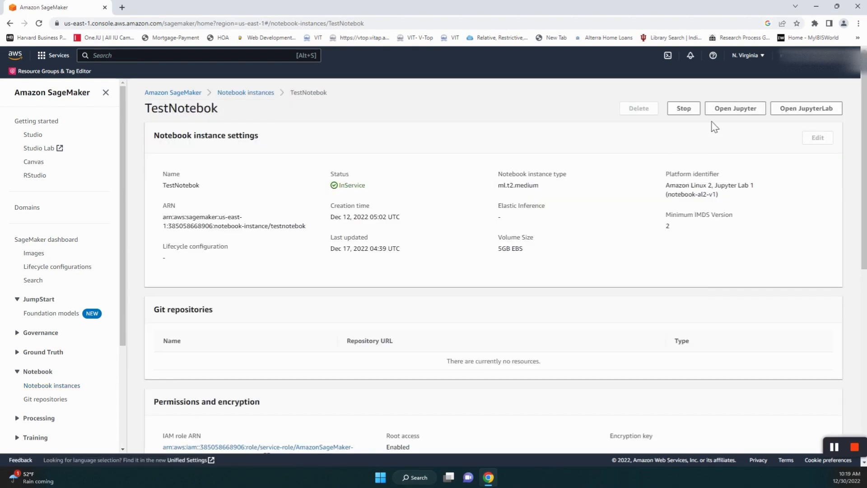
pyautogui.click(739, 114)
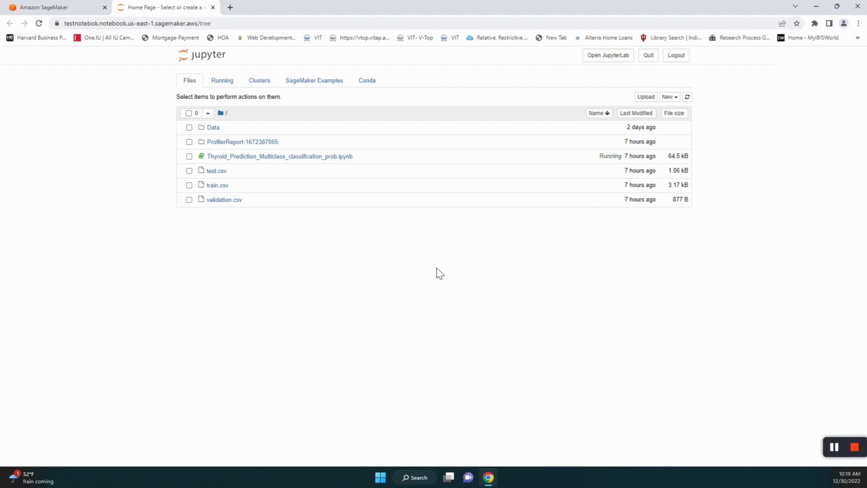
# - Create a new conda_python3 notebook from the New menu
pyautogui.click(677, 98)
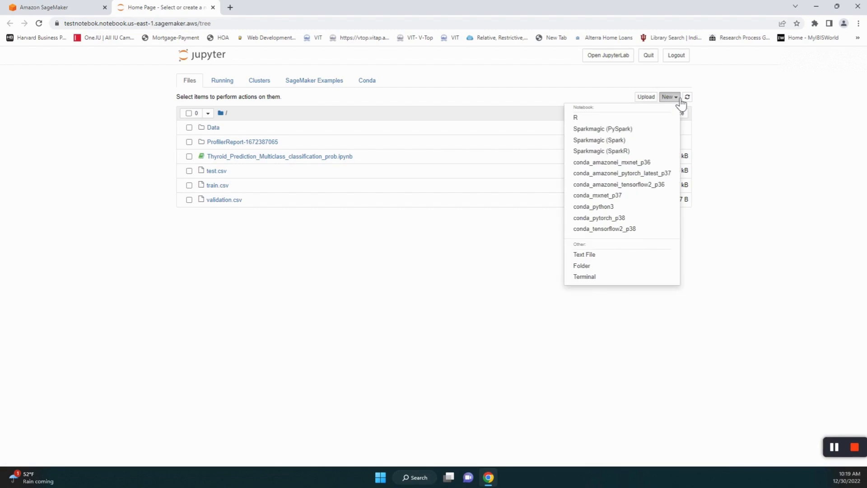
pyautogui.click(589, 212)
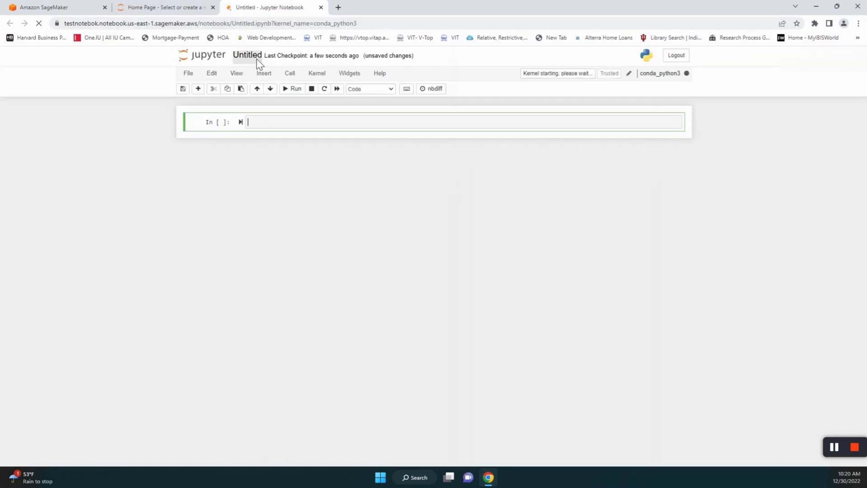
# - Rename the Untitled notebook to 'Test' and go back to the Home Page file list
pyautogui.click(257, 59)
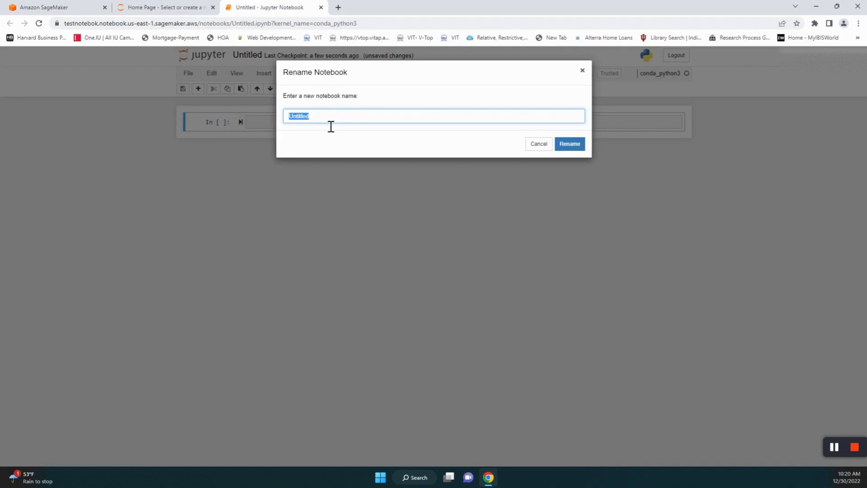
pyautogui.write('Test')
pyautogui.click(575, 147)
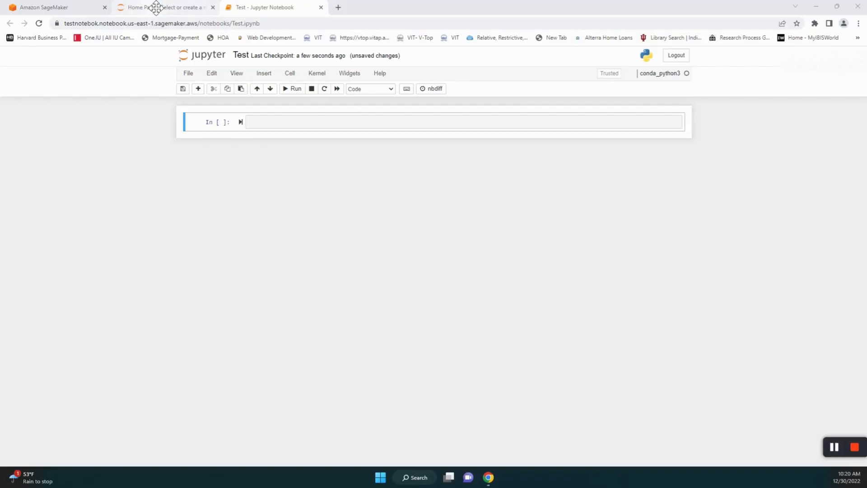
pyautogui.click(165, 9)
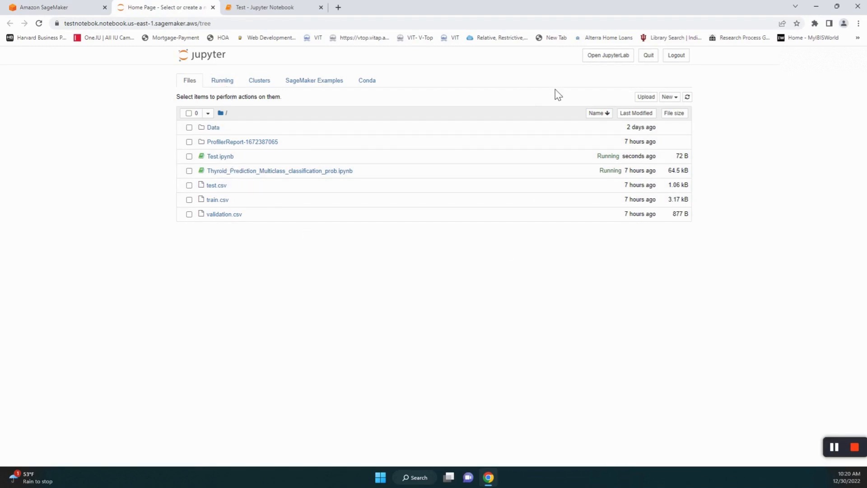
# - Cancel a file upload, then browse the Data folder and return to the top level
pyautogui.click(645, 100)
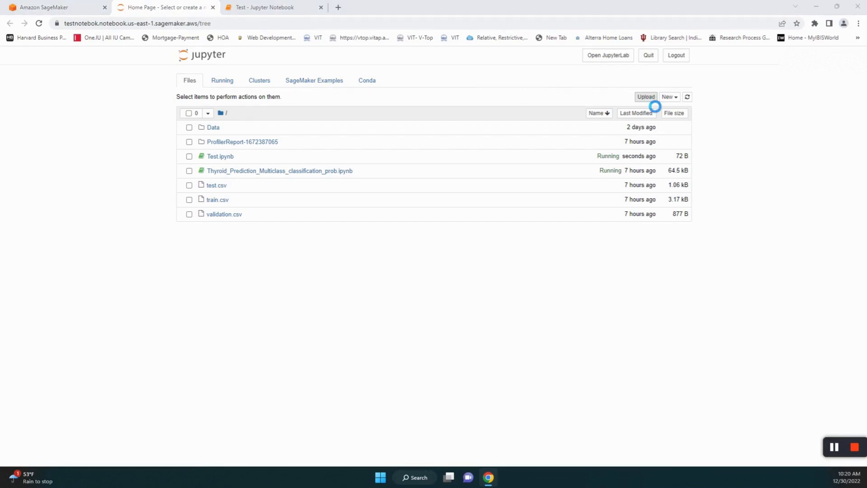
pyautogui.moveTo(238, 6); pyautogui.dragTo(90, 486)
pyautogui.press('Escape')
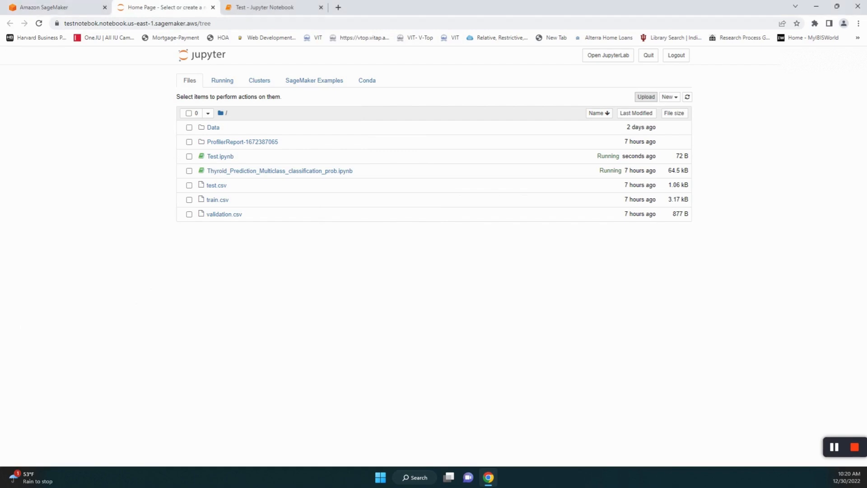
pyautogui.click(213, 128)
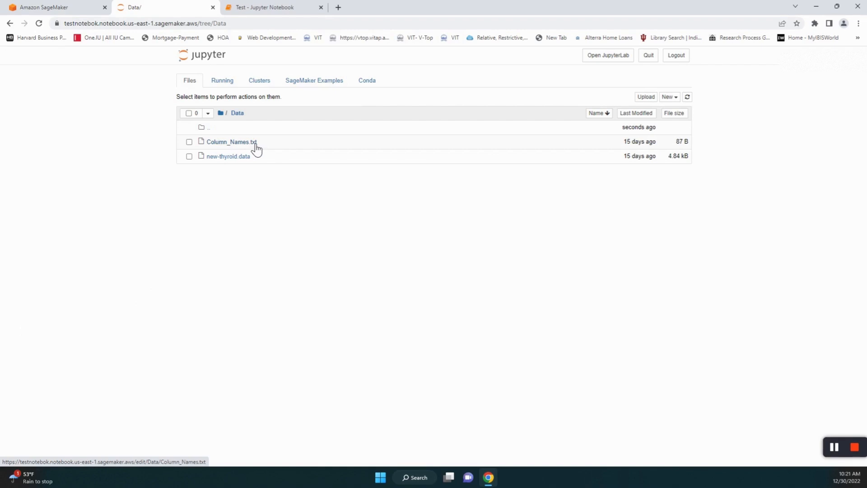
pyautogui.click(224, 114)
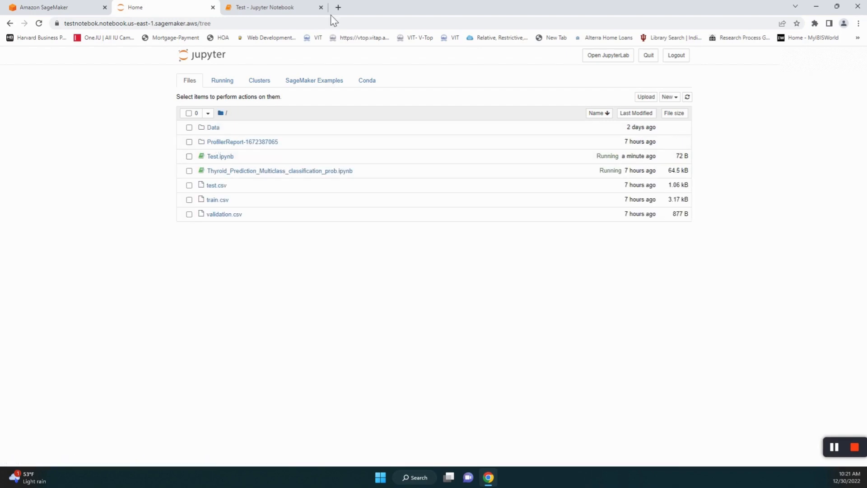
# - Close the unsaved Test notebook and delete Test.ipynb from the file list
pyautogui.click(321, 7)
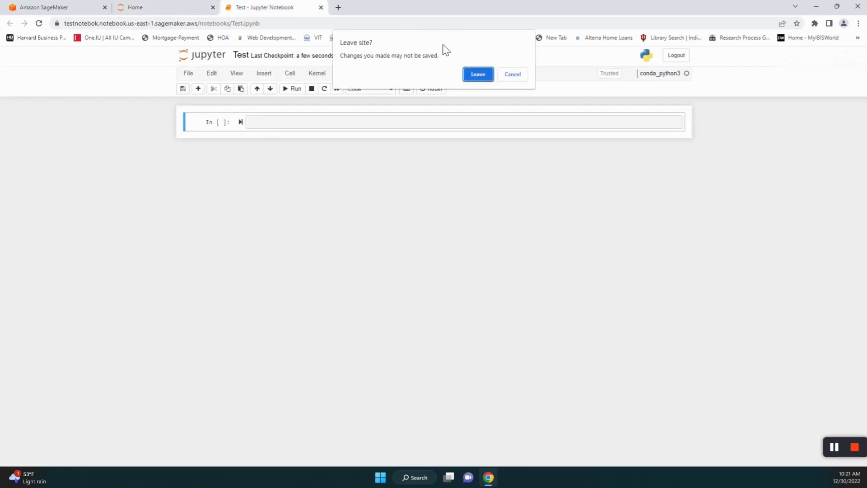
pyautogui.click(480, 77)
pyautogui.click(189, 157)
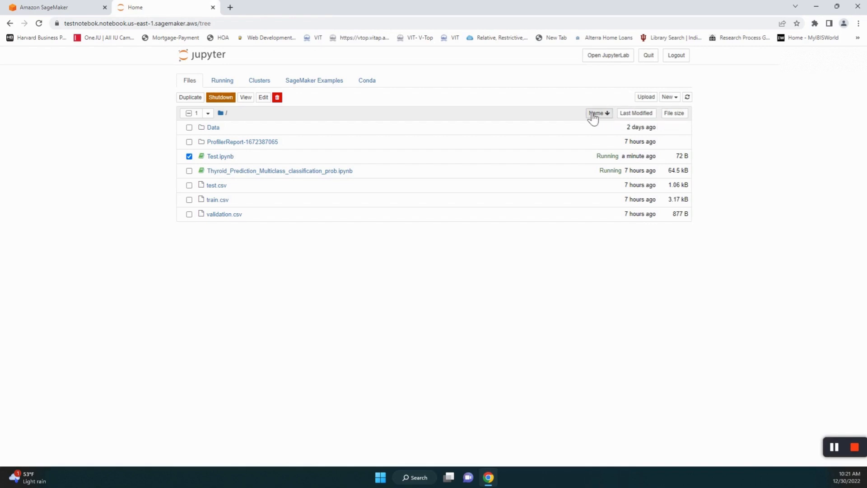
pyautogui.click(277, 97)
pyautogui.click(572, 120)
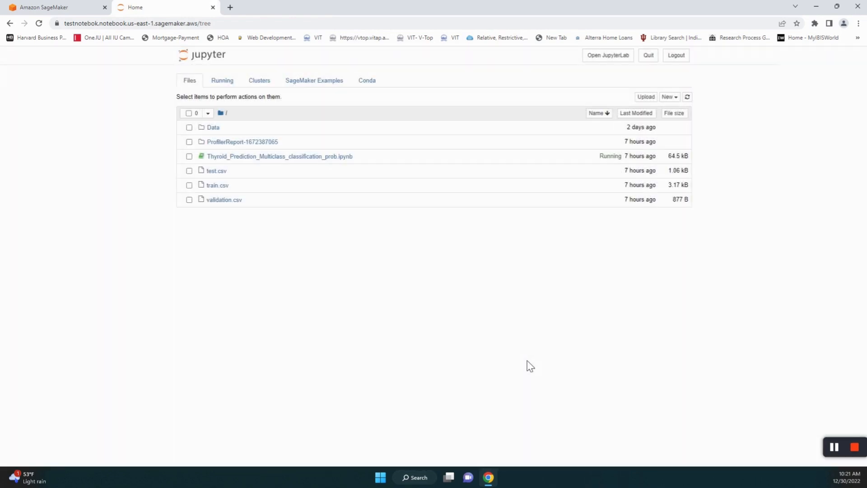
# - Open the Thyroid_Prediction_Multiclass_classification_prob notebook and highlight the import sagemaker, region and bucket code
pyautogui.click(267, 159)
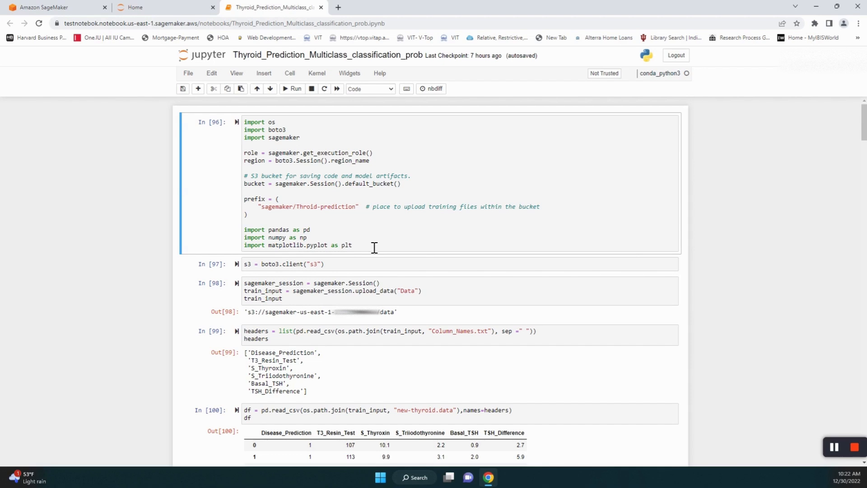
pyautogui.press('Return')
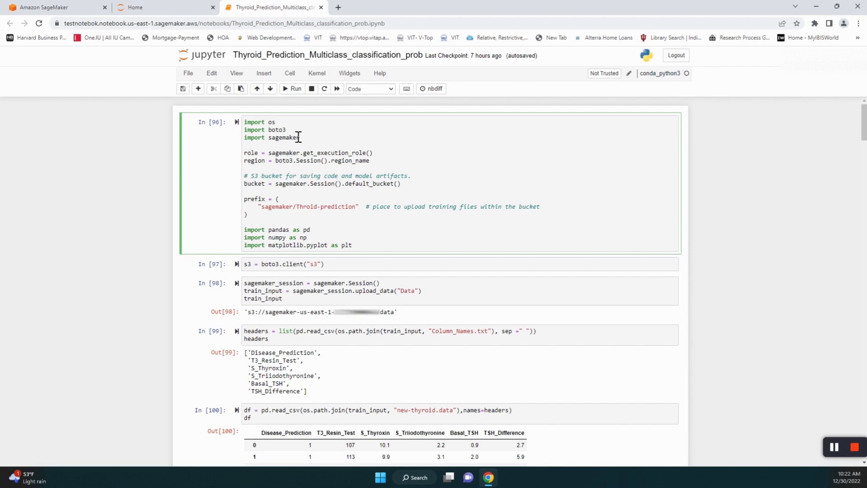
pyautogui.moveTo(309, 143); pyautogui.dragTo(251, 143)
pyautogui.moveTo(244, 160); pyautogui.dragTo(272, 169)
pyautogui.click(272, 191)
pyautogui.doubleClick(251, 187)
# - Highlight the prefix definition and the matplotlib import, moving on to the S3 client cell
pyautogui.click(261, 218)
pyautogui.doubleClick(254, 199)
pyautogui.scroll(-1, 336, 221)
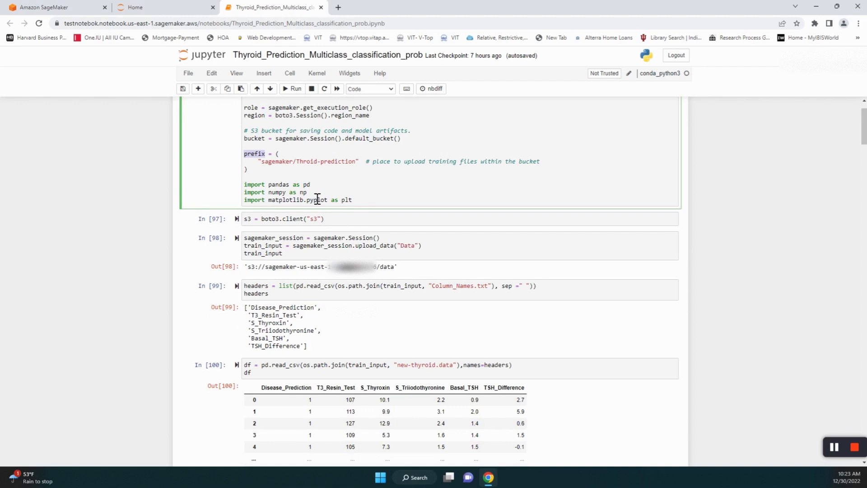
pyautogui.moveTo(359, 204); pyautogui.dragTo(253, 210)
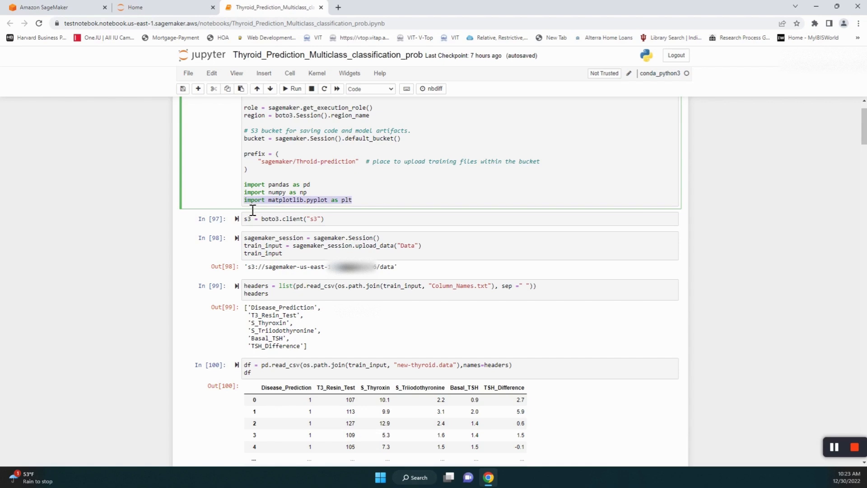
pyautogui.click(336, 224)
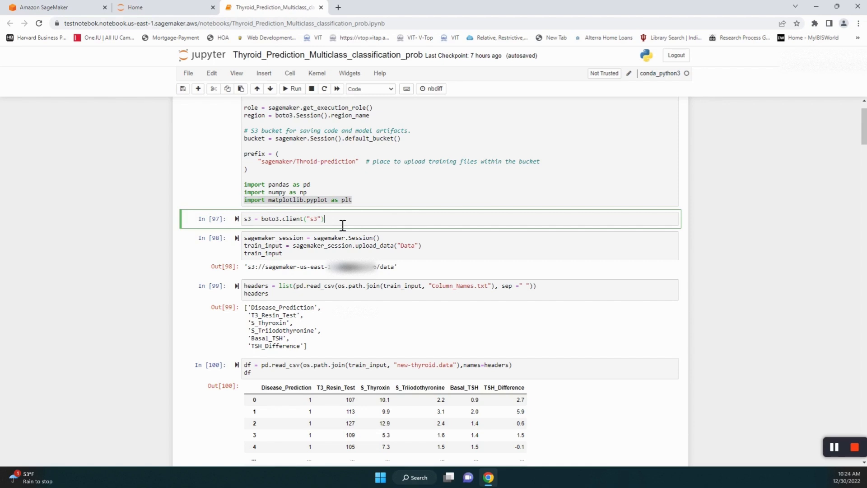
pyautogui.scroll(-1, 380, 214)
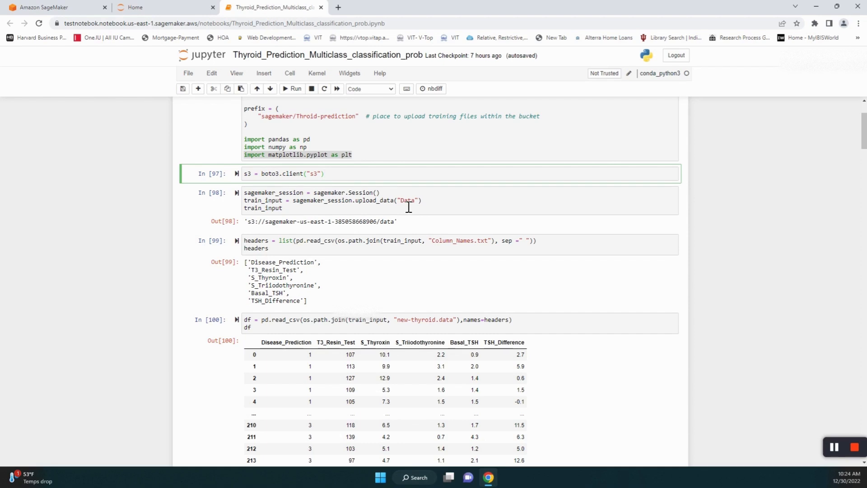
pyautogui.scroll(2, 408, 207)
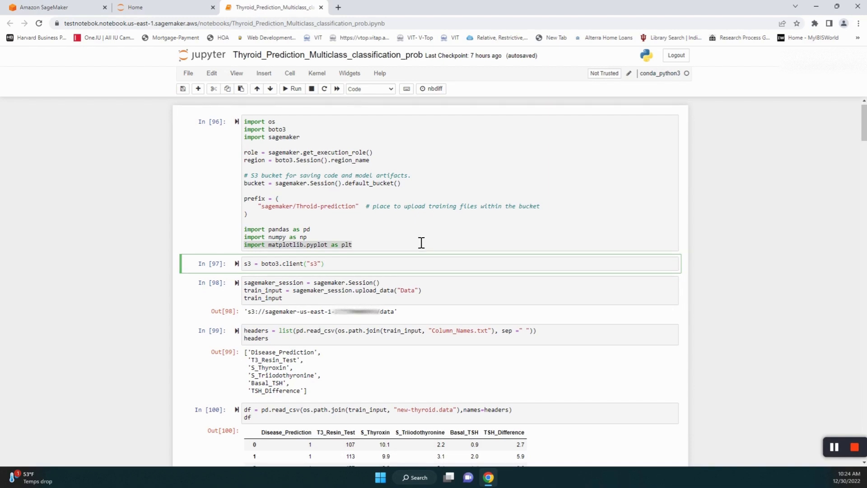
pyautogui.scroll(-2, 415, 235)
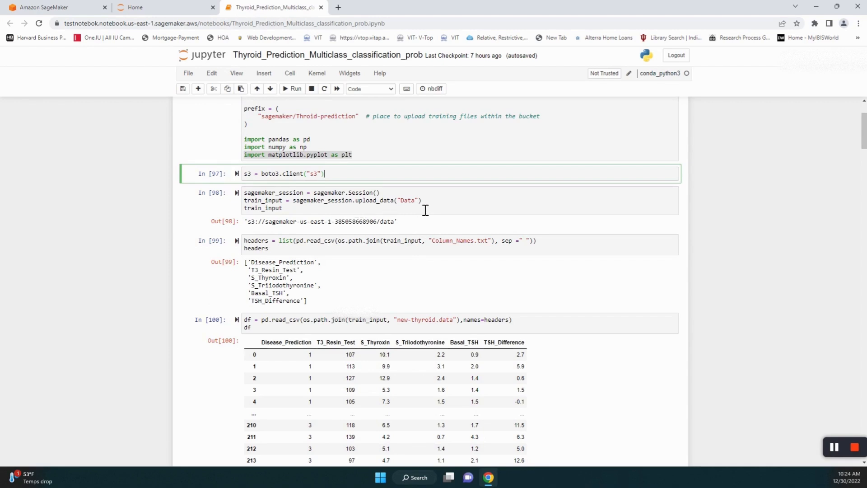
pyautogui.moveTo(422, 204); pyautogui.dragTo(249, 210)
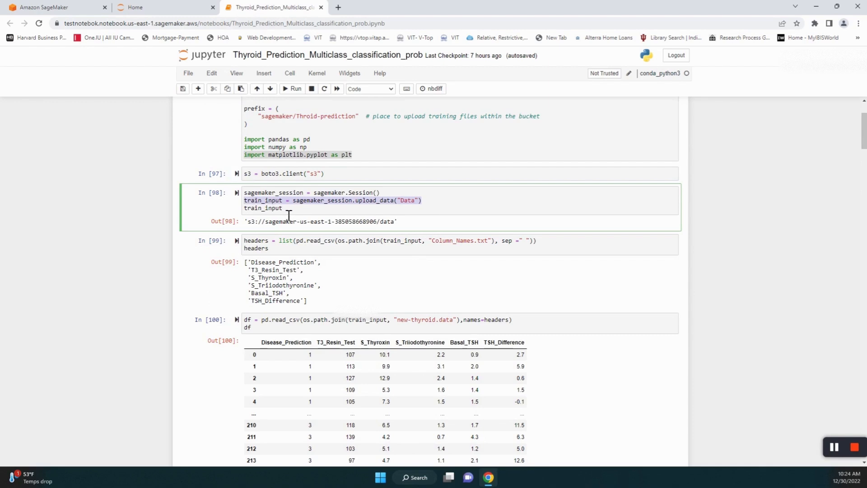
pyautogui.moveTo(289, 213); pyautogui.dragTo(250, 217)
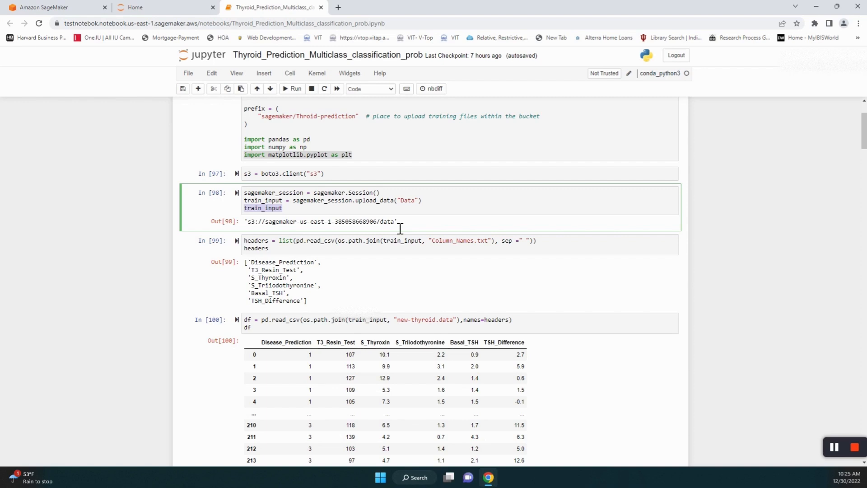
# - Search 's3' in the console, open the sagemaker bucket's data/ folder, then return to the notebook
pyautogui.click(54, 10)
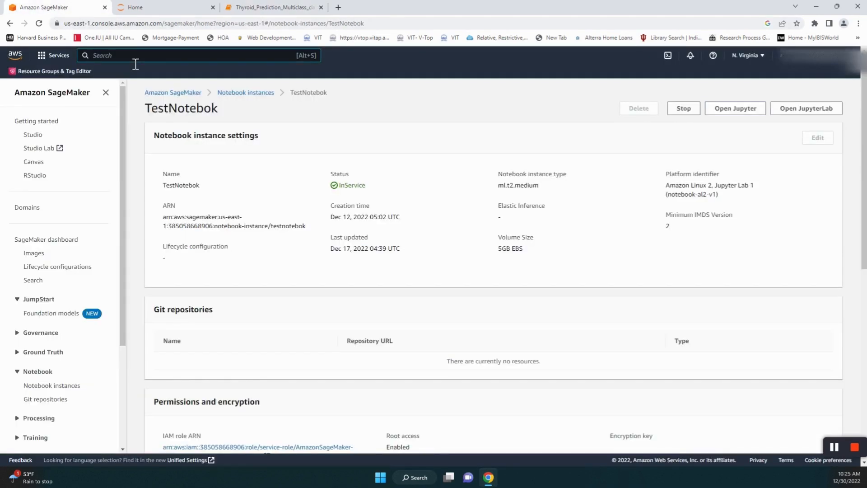
pyautogui.write('s3')
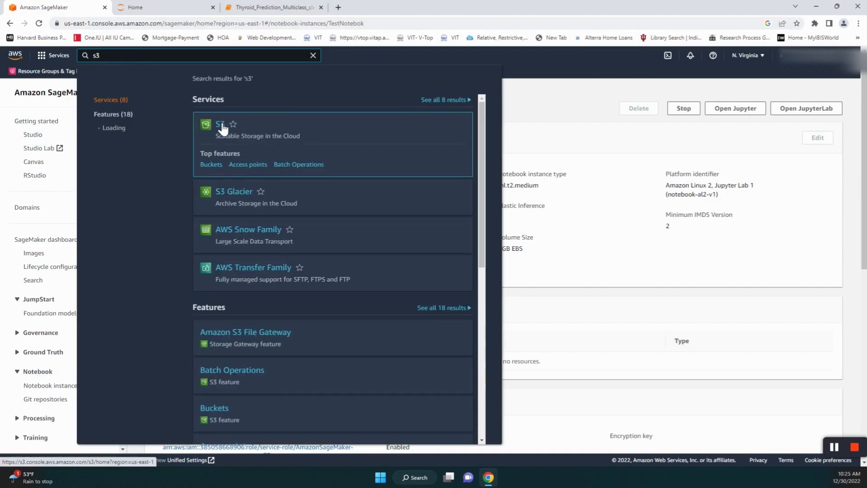
pyautogui.click(220, 125)
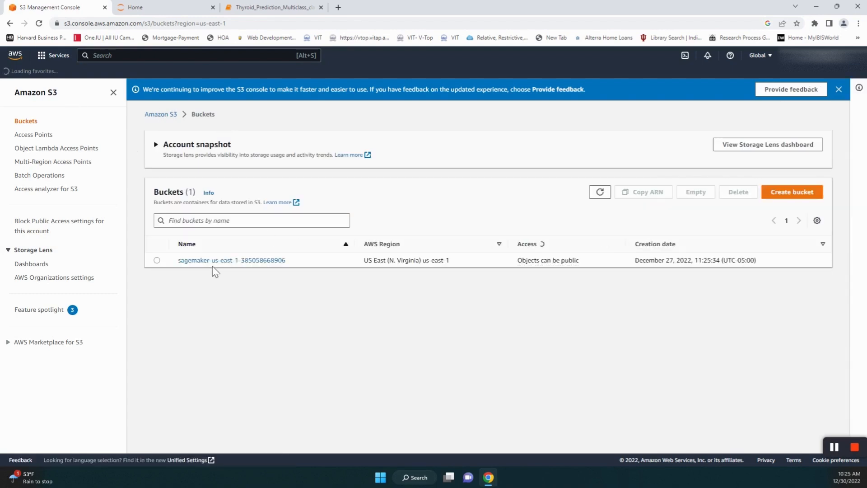
pyautogui.click(224, 265)
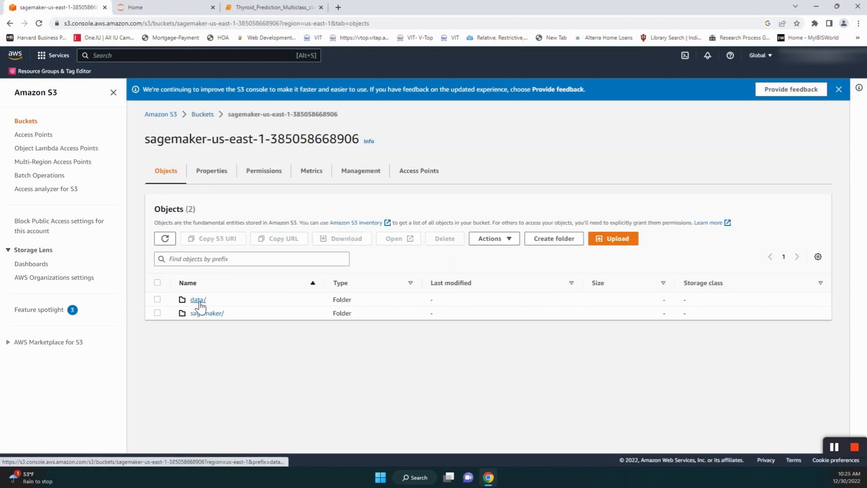
pyautogui.click(201, 302)
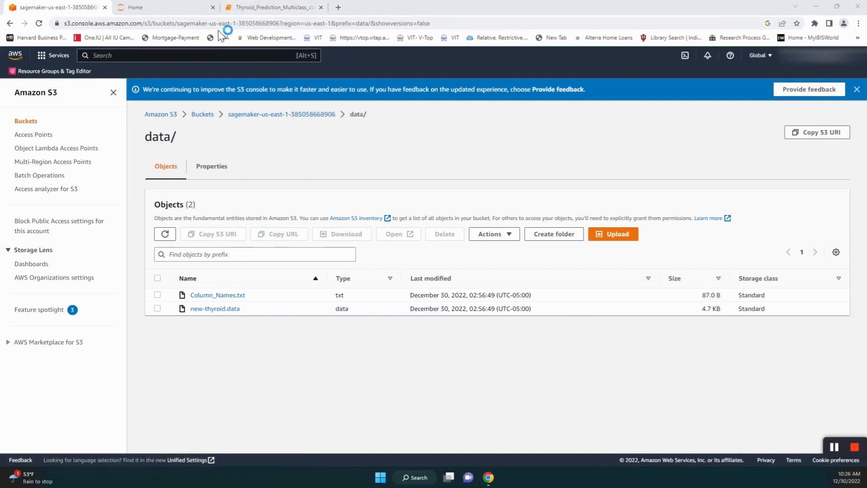
pyautogui.click(251, 14)
pyautogui.scroll(-1, 535, 278)
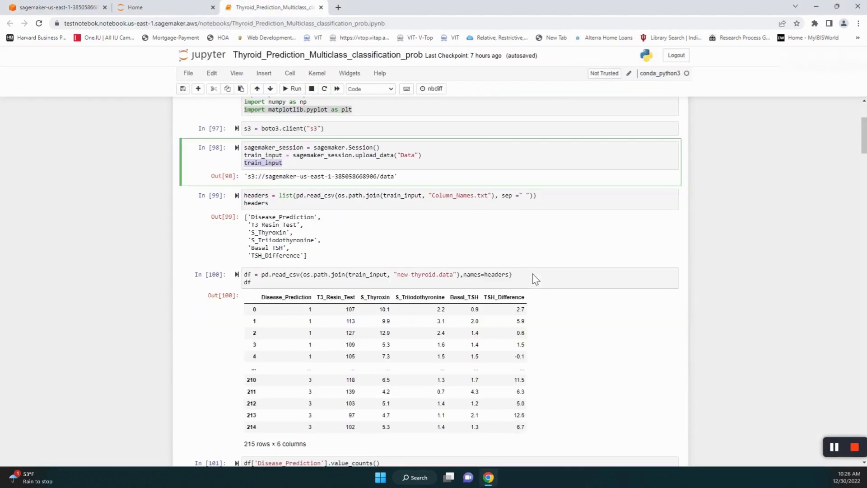
pyautogui.click(285, 211)
pyautogui.hotkey('ctrl', 'a')
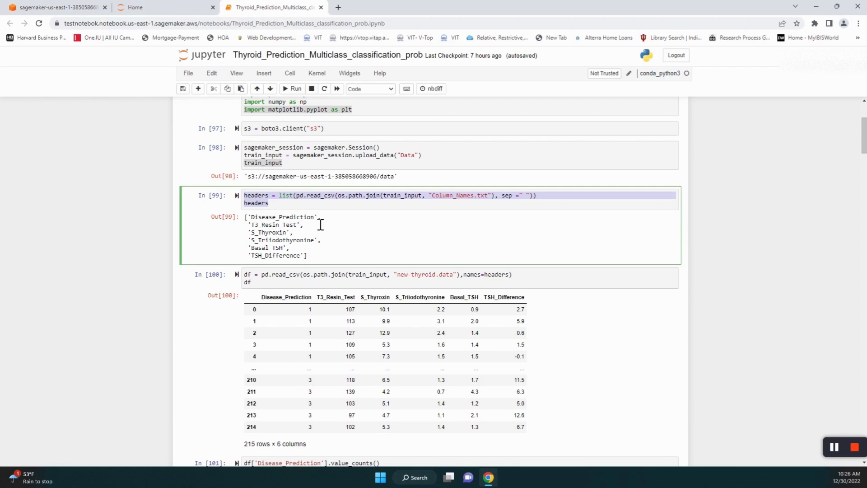
pyautogui.scroll(-1, 375, 228)
pyautogui.click(318, 243)
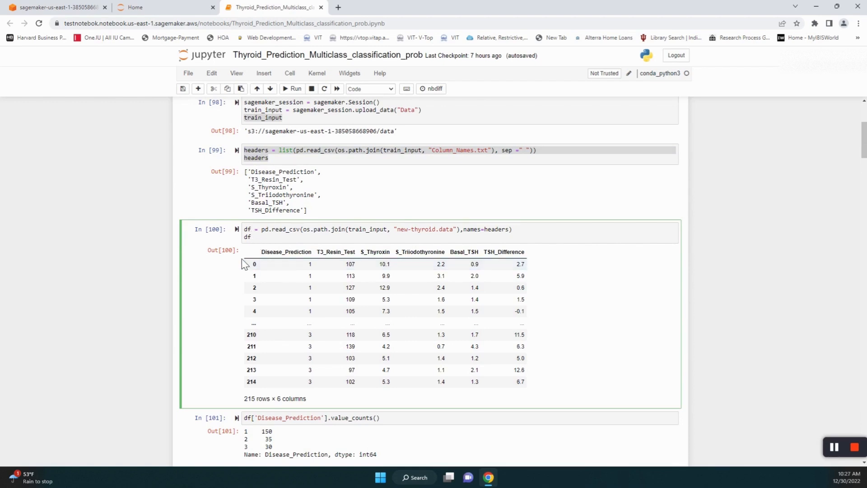
pyautogui.scroll(-1, 455, 393)
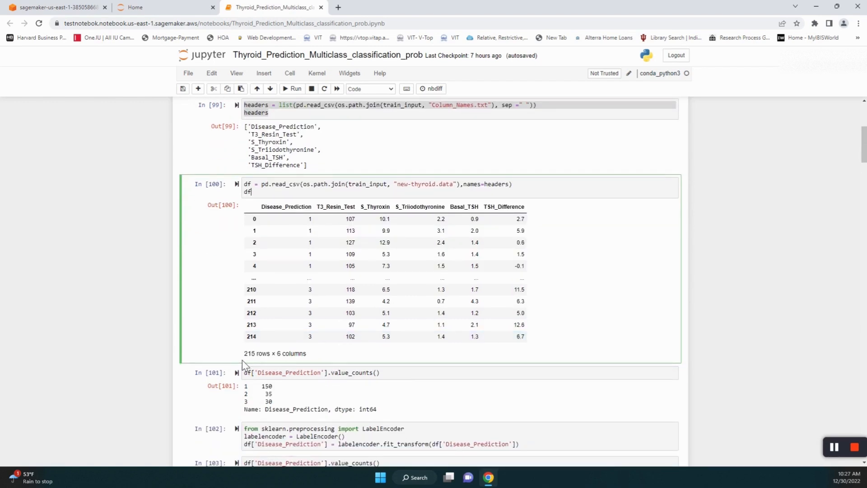
pyautogui.scroll(-1, 362, 358)
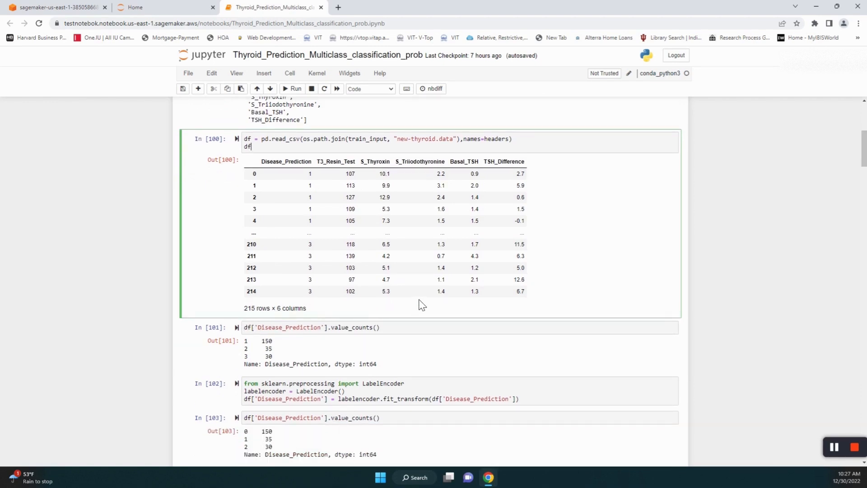
pyautogui.scroll(-1, 421, 303)
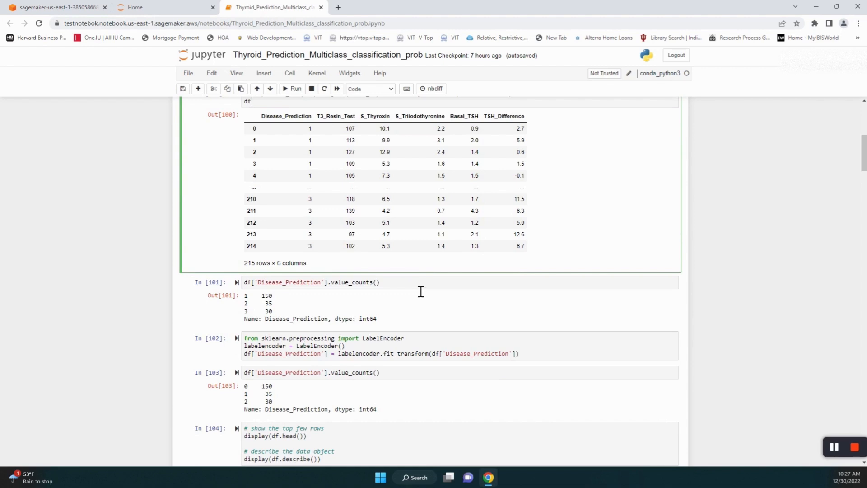
pyautogui.moveTo(422, 285); pyautogui.dragTo(248, 292)
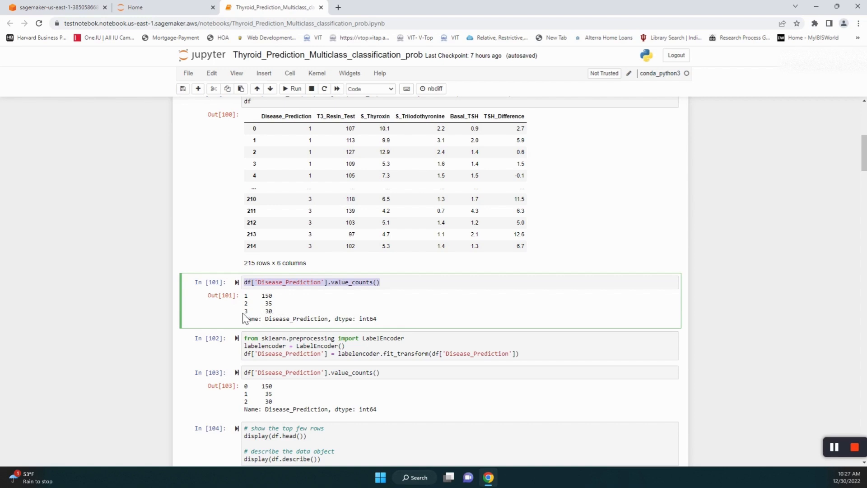
pyautogui.scroll(-1, 405, 308)
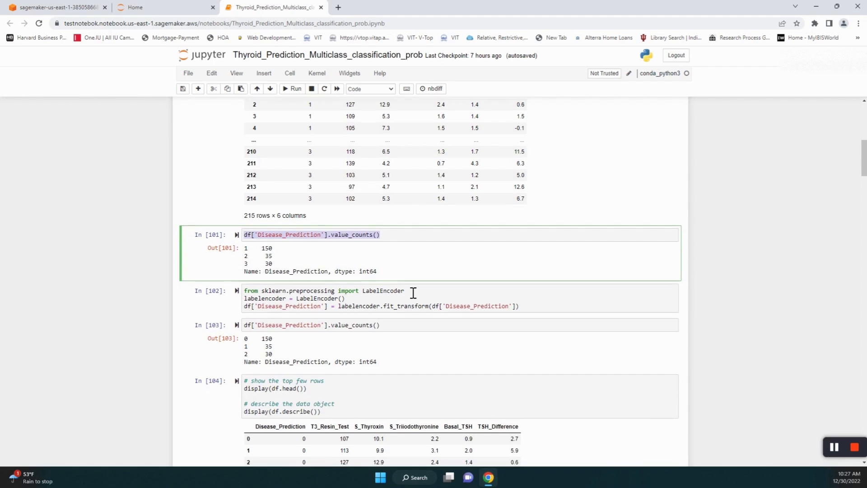
pyautogui.scroll(-1, 412, 294)
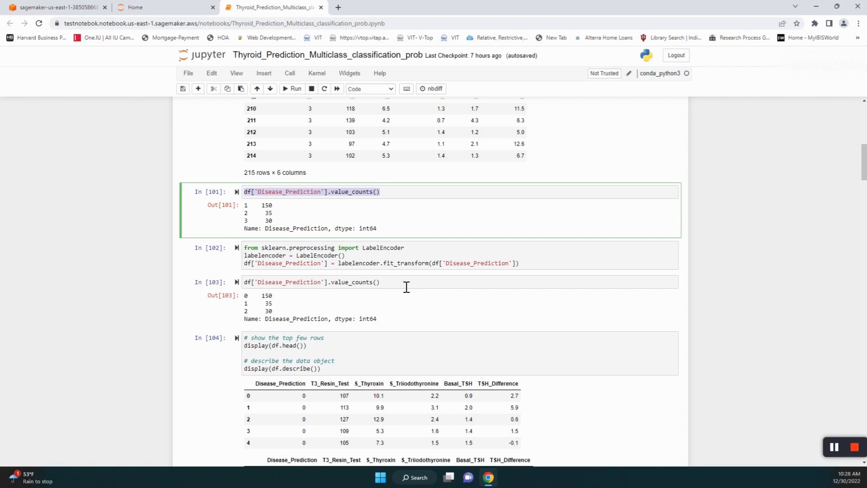
pyautogui.scroll(-2, 407, 284)
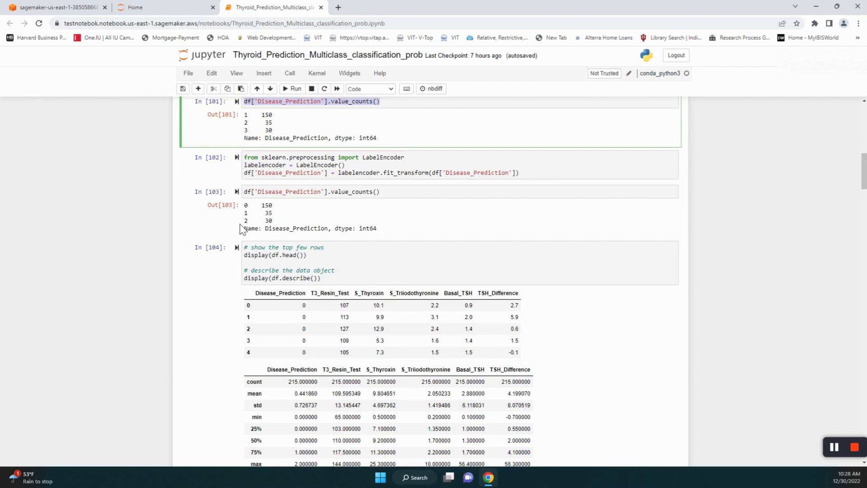
pyautogui.scroll(-2, 358, 250)
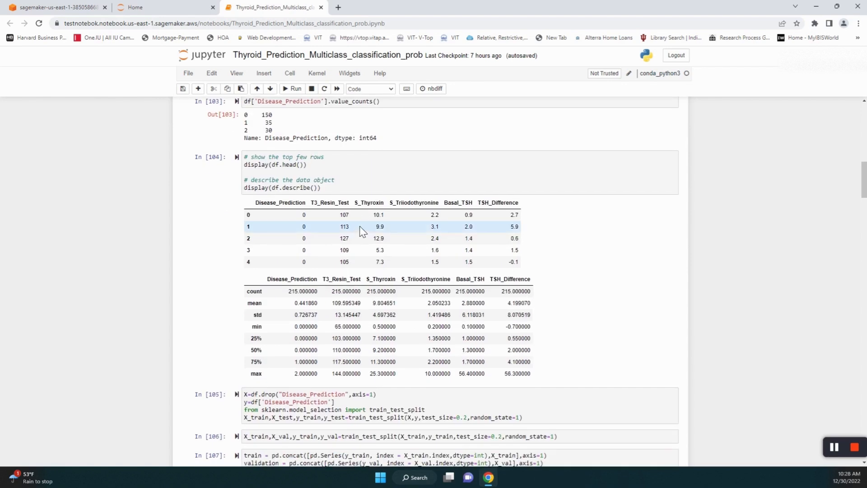
pyautogui.click(371, 179)
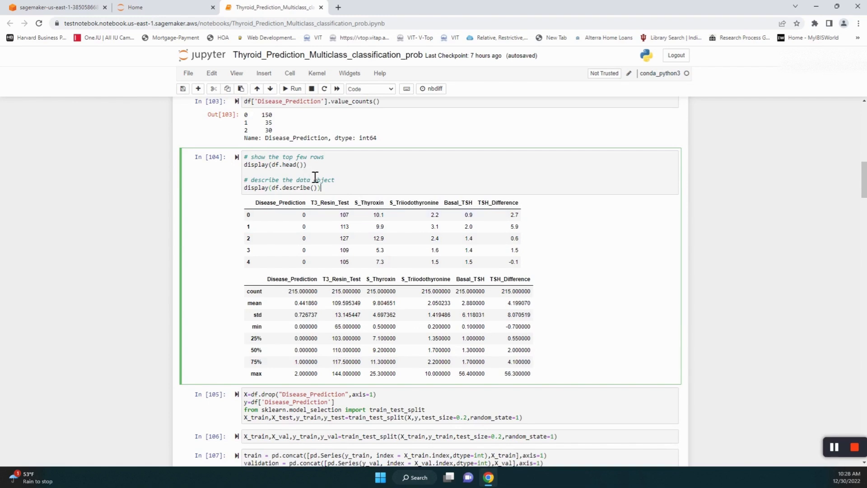
pyautogui.moveTo(320, 170); pyautogui.dragTo(221, 177)
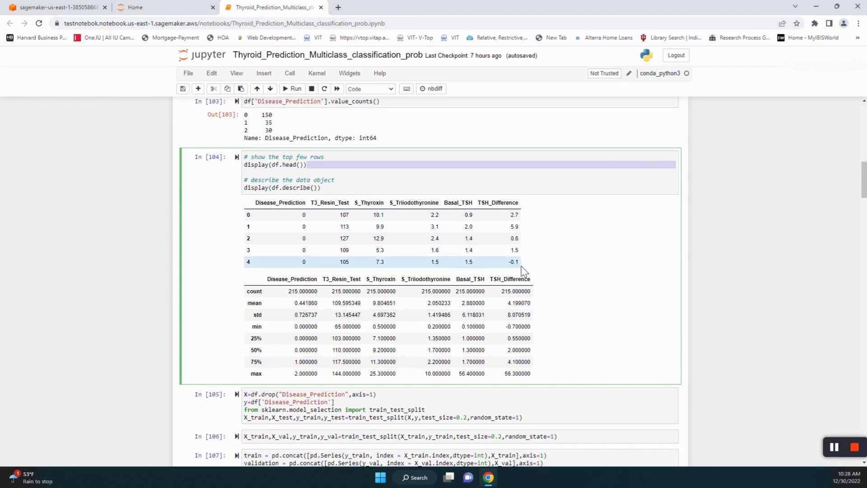
pyautogui.moveTo(328, 189); pyautogui.dragTo(249, 197)
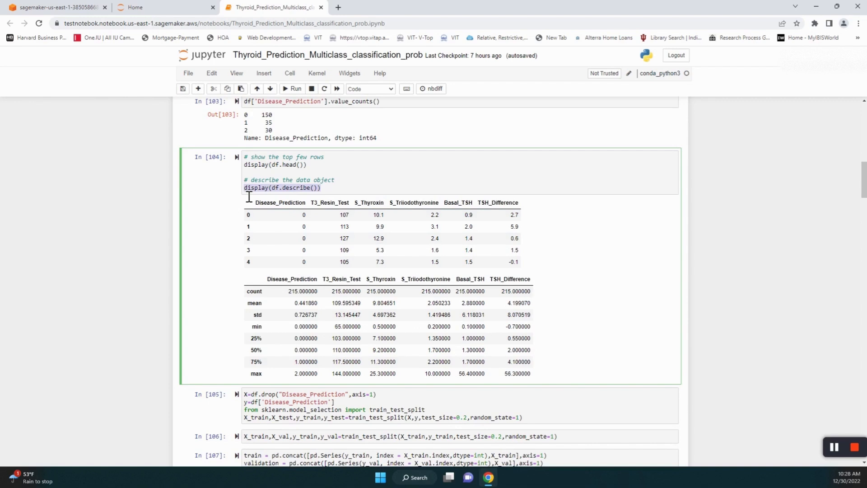
pyautogui.click(240, 282)
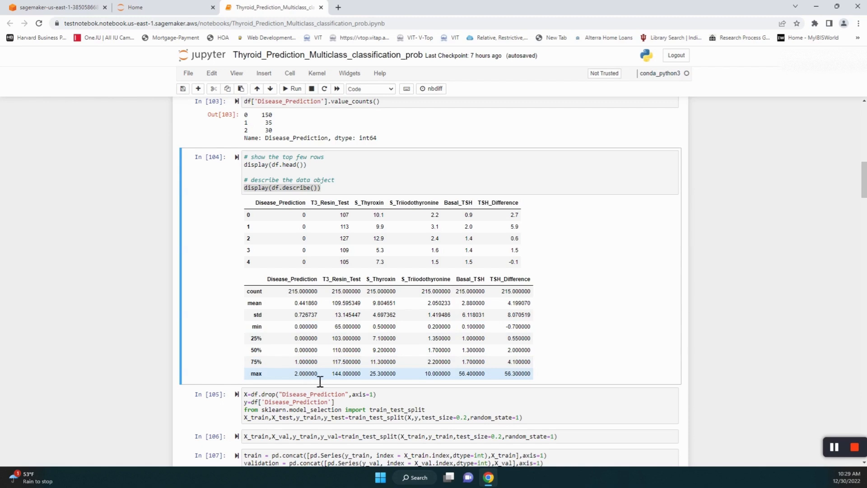
pyautogui.scroll(-5, 149, 296)
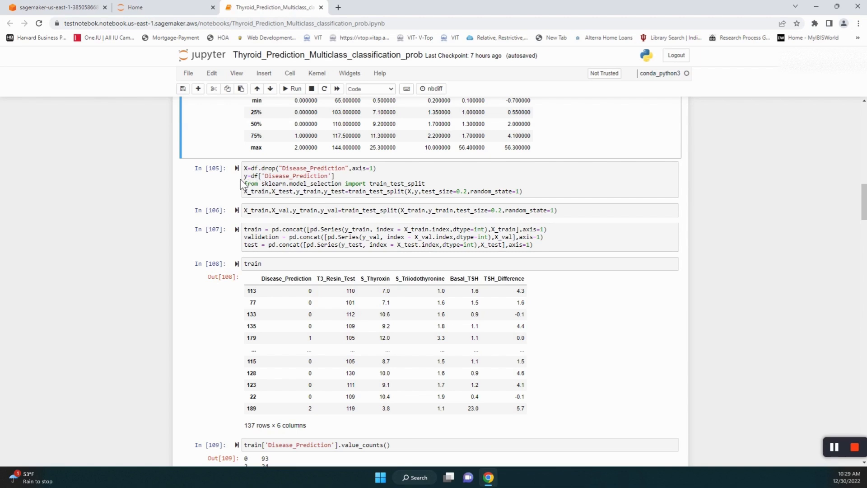
pyautogui.scroll(-1, 461, 180)
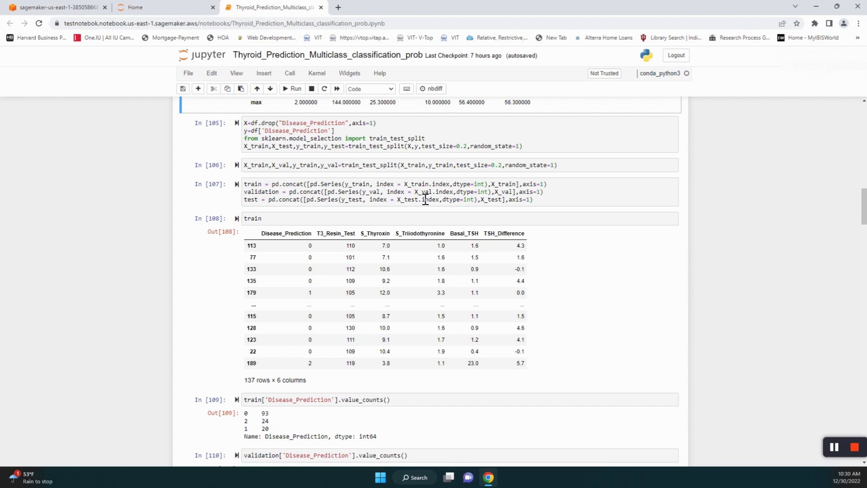
pyautogui.scroll(-1, 424, 200)
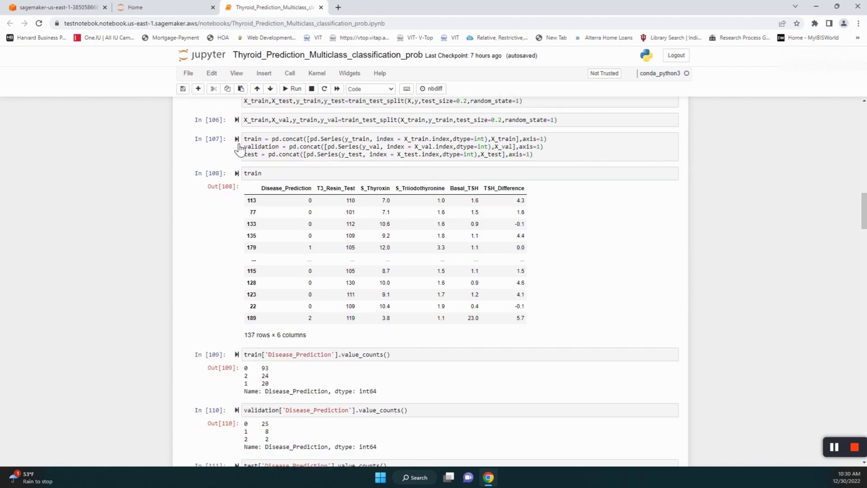
pyautogui.moveTo(505, 159); pyautogui.dragTo(272, 146)
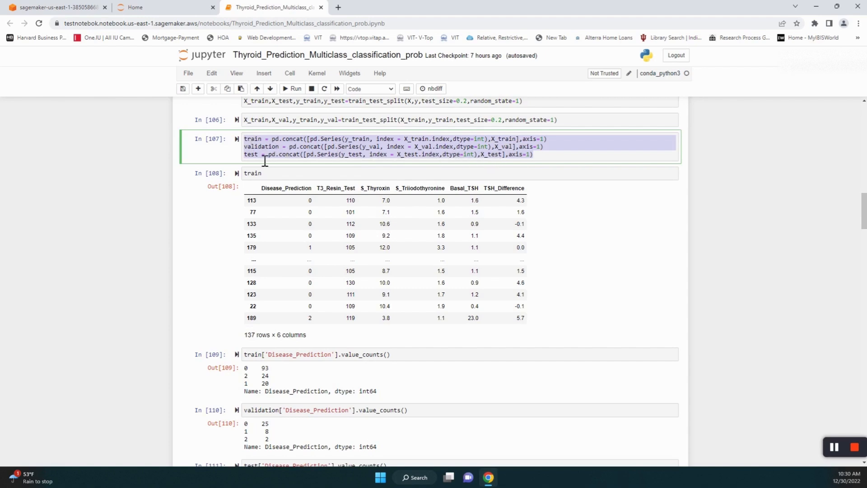
pyautogui.click(287, 179)
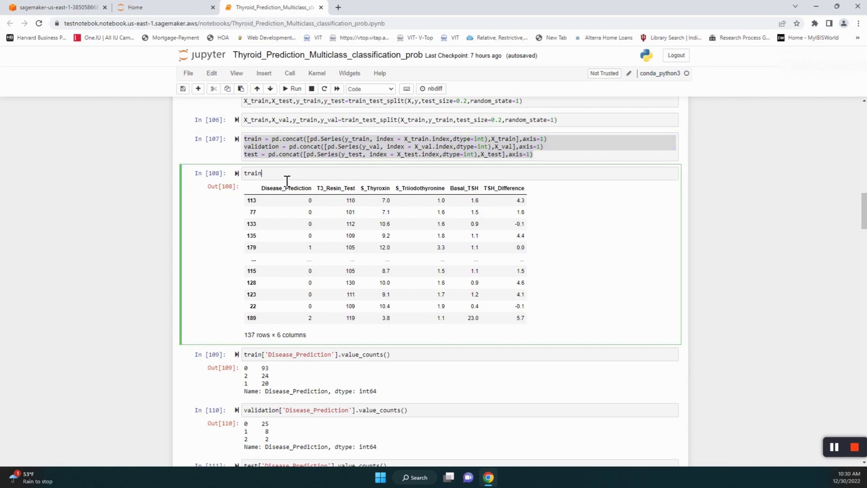
pyautogui.doubleClick(251, 180)
pyautogui.scroll(-2, 277, 281)
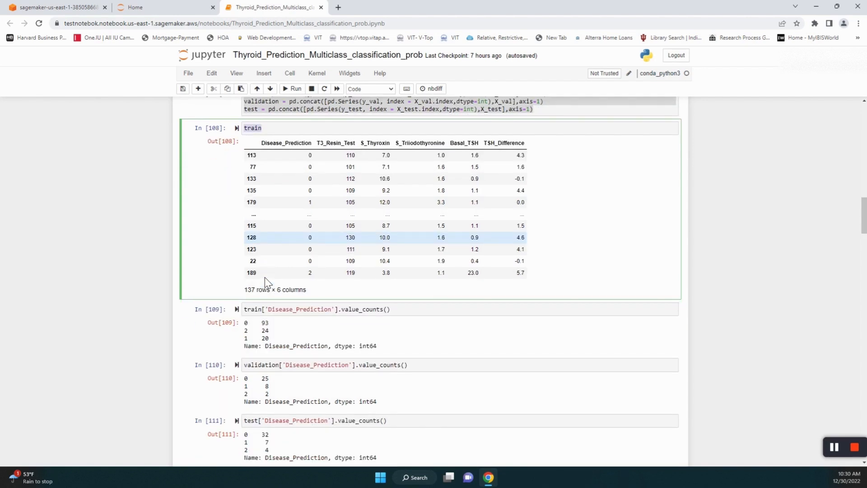
pyautogui.moveTo(411, 271); pyautogui.dragTo(252, 272)
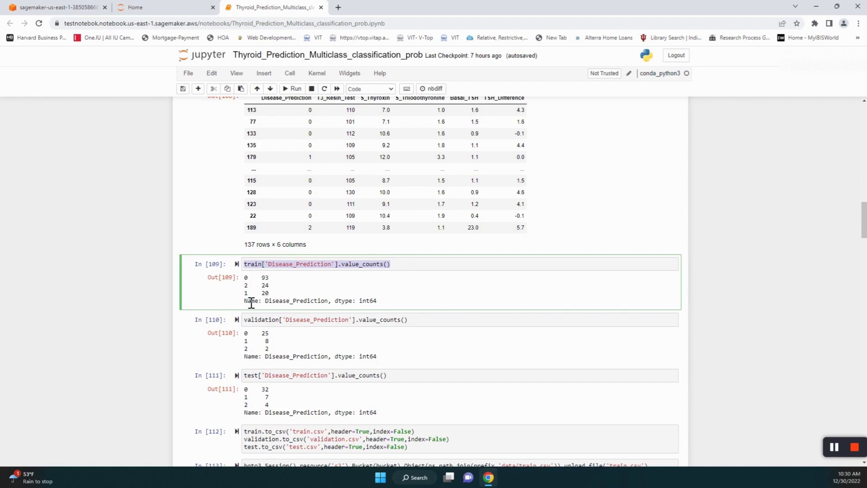
pyautogui.scroll(-2, 209, 285)
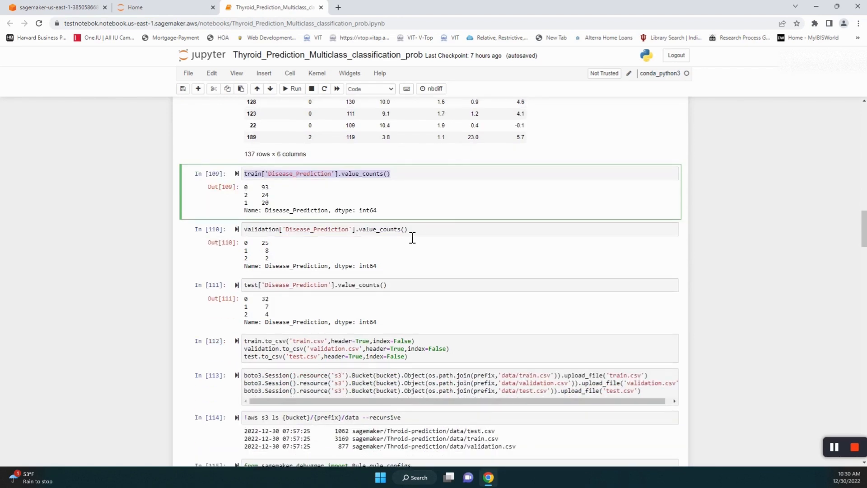
pyautogui.doubleClick(265, 243)
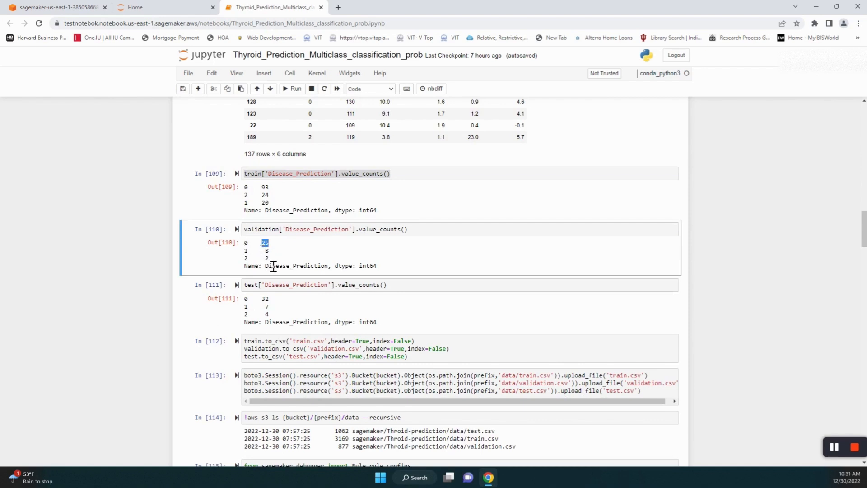
pyautogui.scroll(-2, 435, 259)
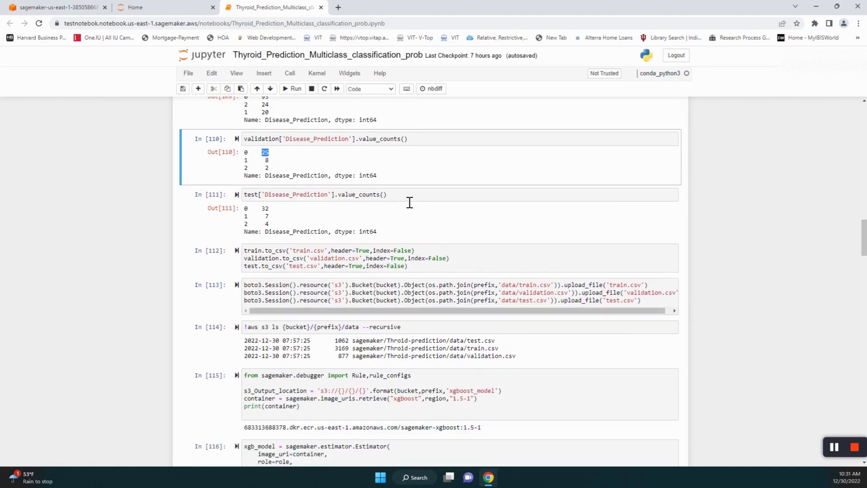
pyautogui.click(273, 218)
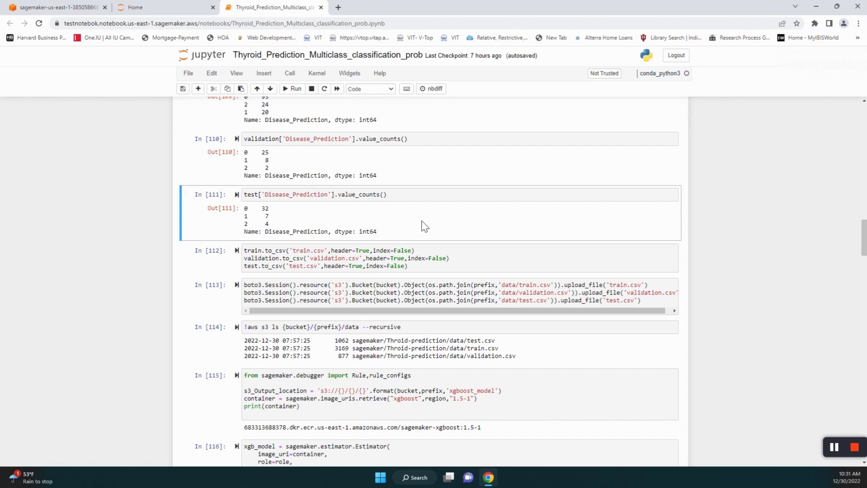
pyautogui.scroll(-2, 425, 226)
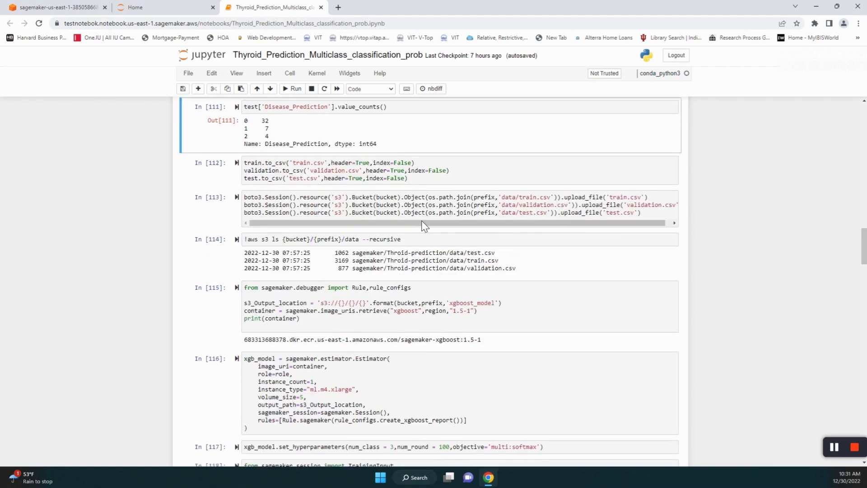
pyautogui.click(445, 182)
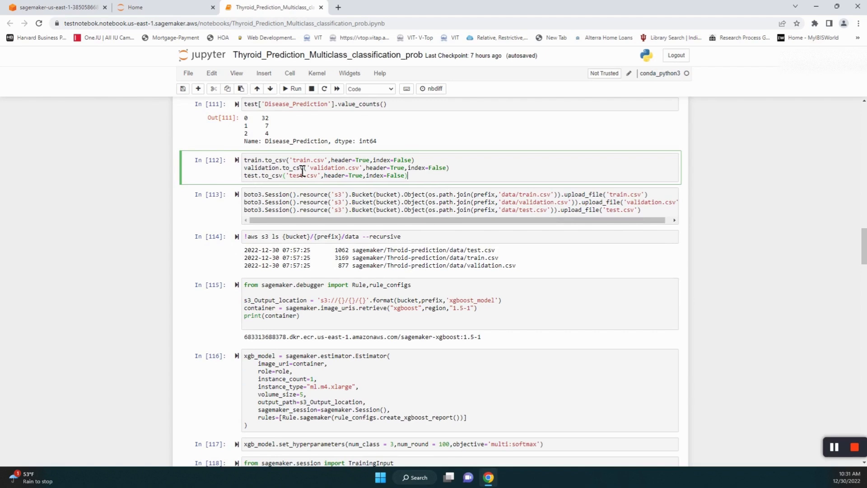
pyautogui.moveTo(431, 178); pyautogui.dragTo(249, 168)
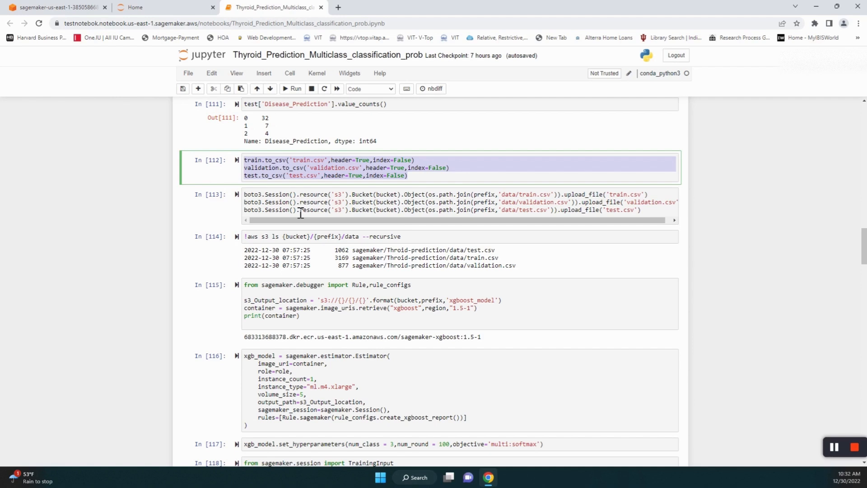
pyautogui.moveTo(245, 195); pyautogui.dragTo(664, 214)
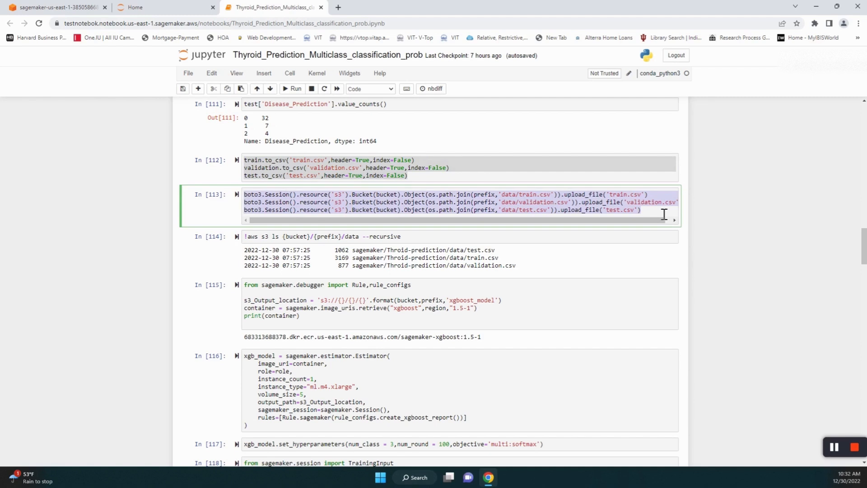
pyautogui.click(424, 247)
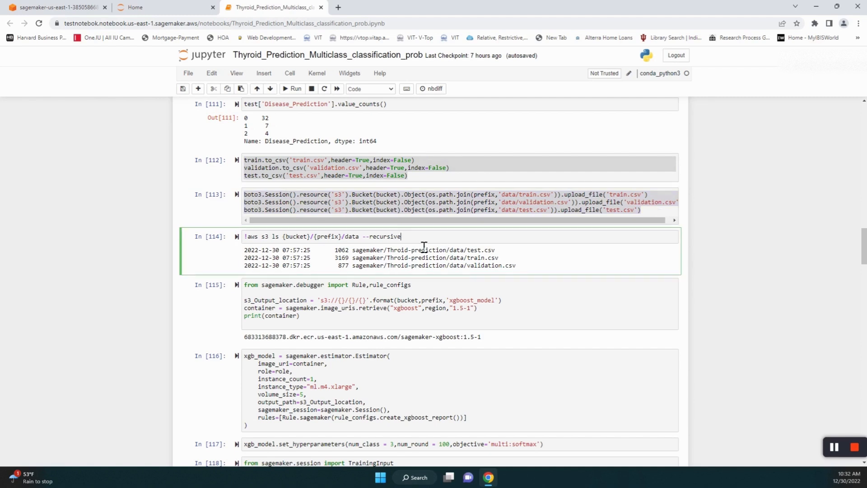
pyautogui.moveTo(424, 246); pyautogui.dragTo(247, 247)
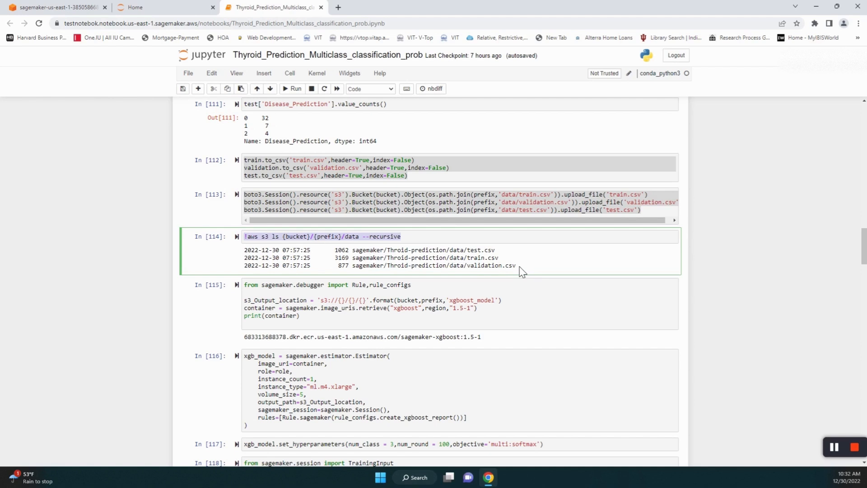
# - Browse the bucket to sagemaker/Throid-prediction/data/ to see test.csv, train.csv and validation.csv, then return to the notebook
pyautogui.click(67, 11)
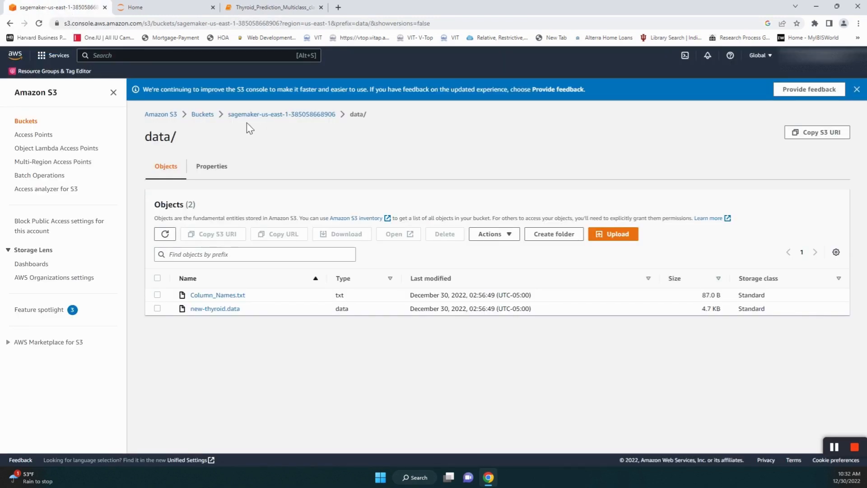
pyautogui.click(289, 113)
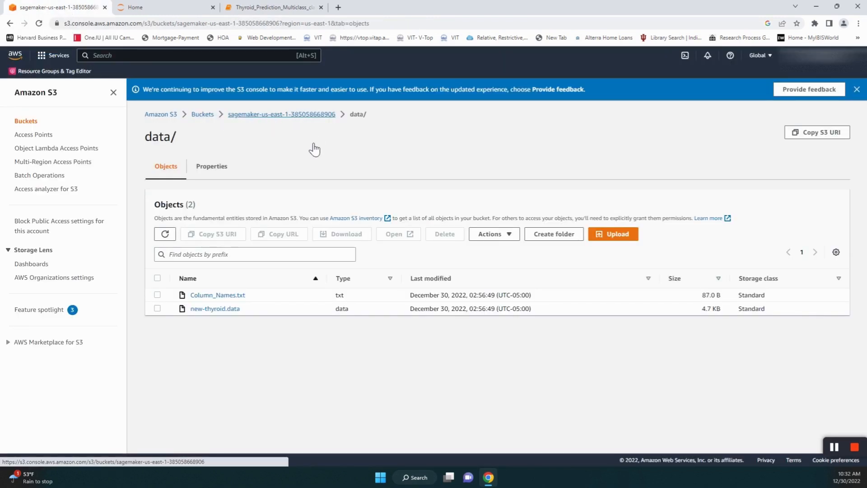
pyautogui.click(207, 314)
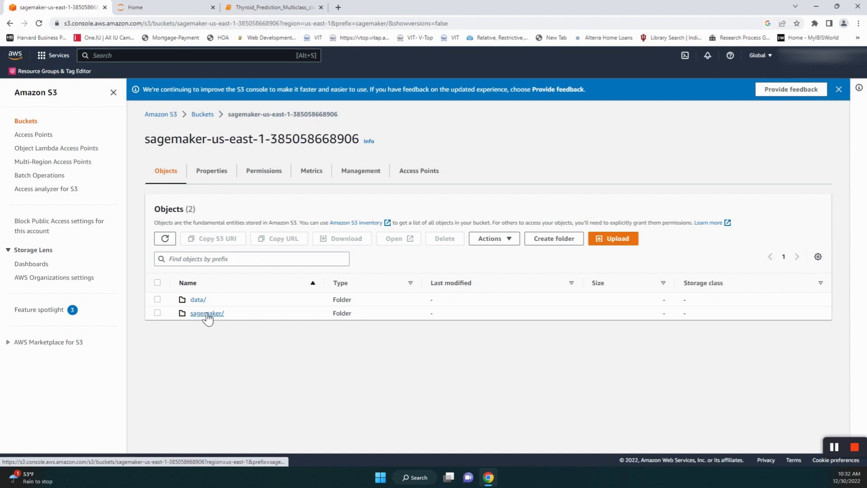
pyautogui.click(208, 296)
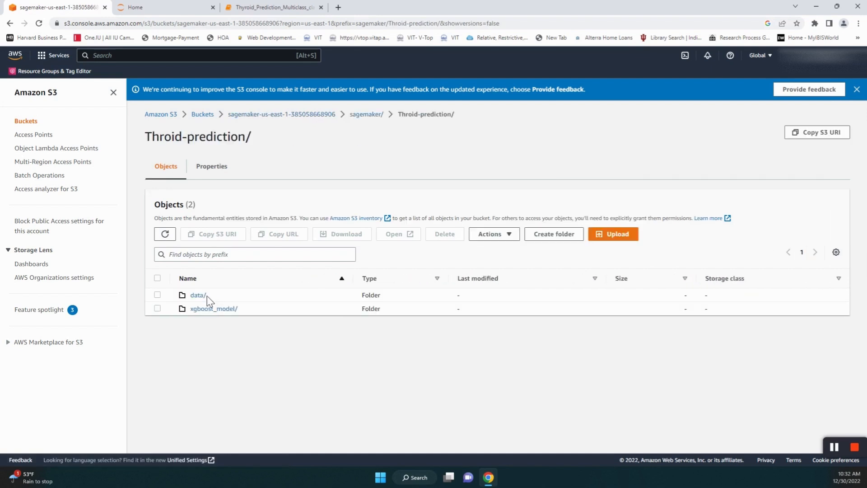
pyautogui.click(200, 297)
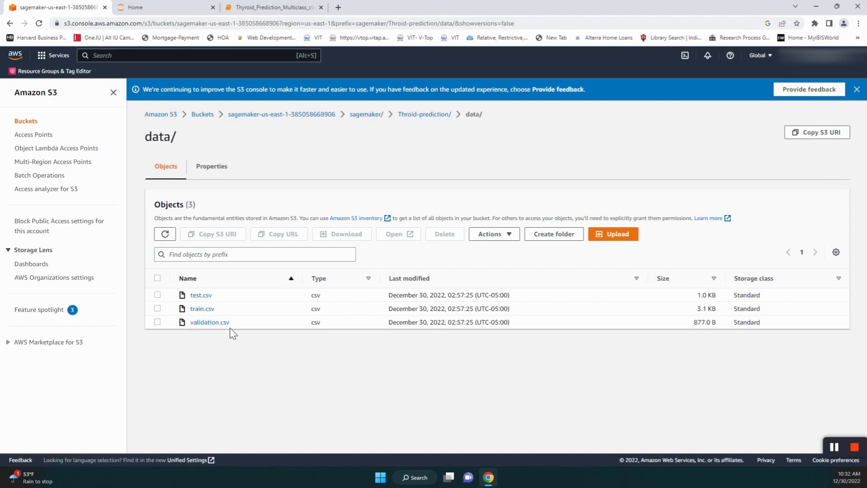
pyautogui.click(261, 8)
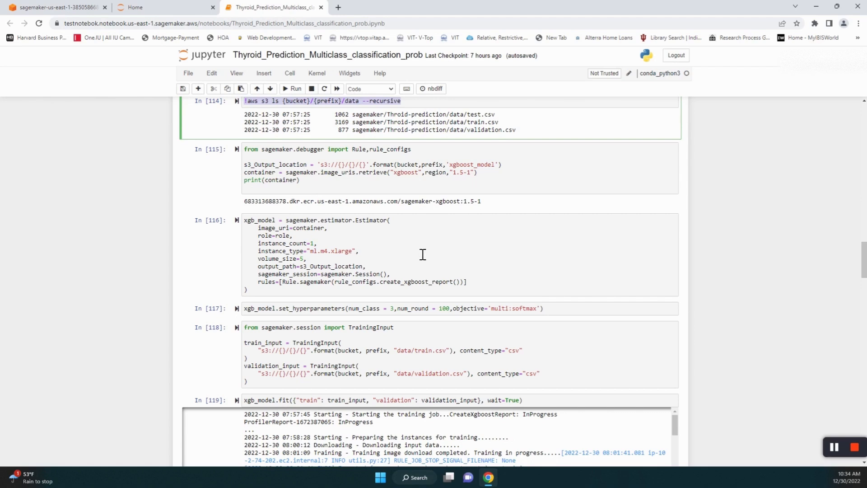
pyautogui.scroll(-1, 385, 247)
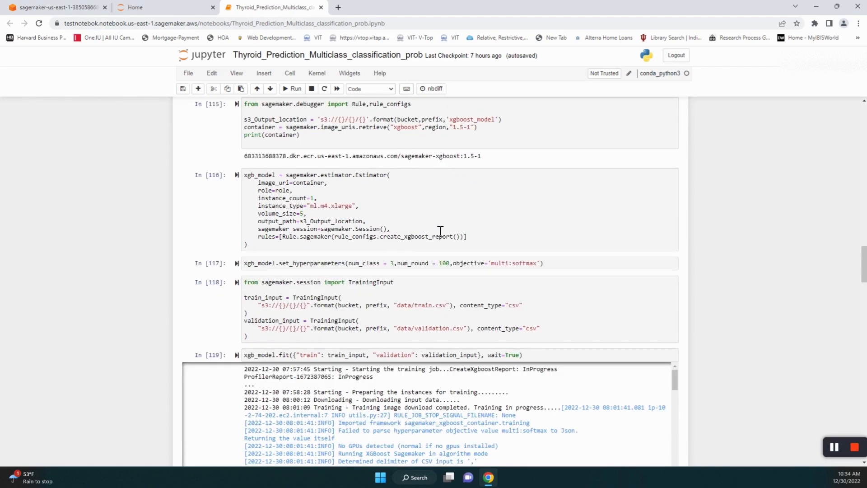
pyautogui.scroll(-1, 440, 231)
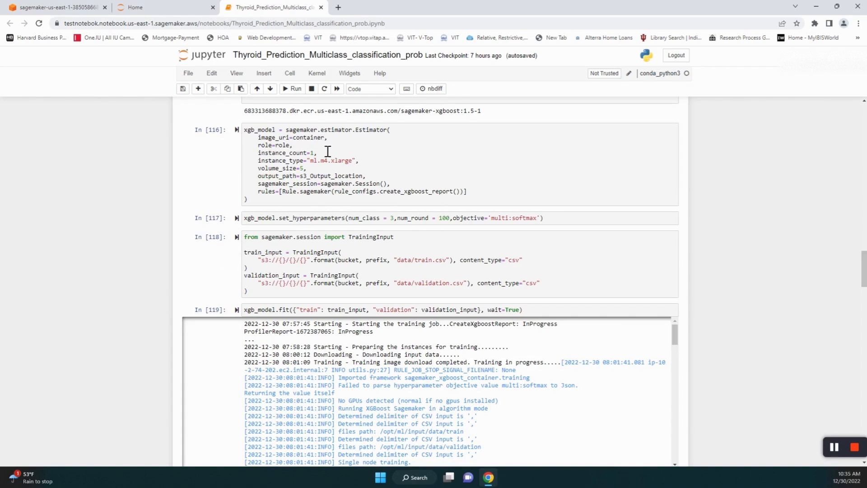
pyautogui.scroll(1, 326, 153)
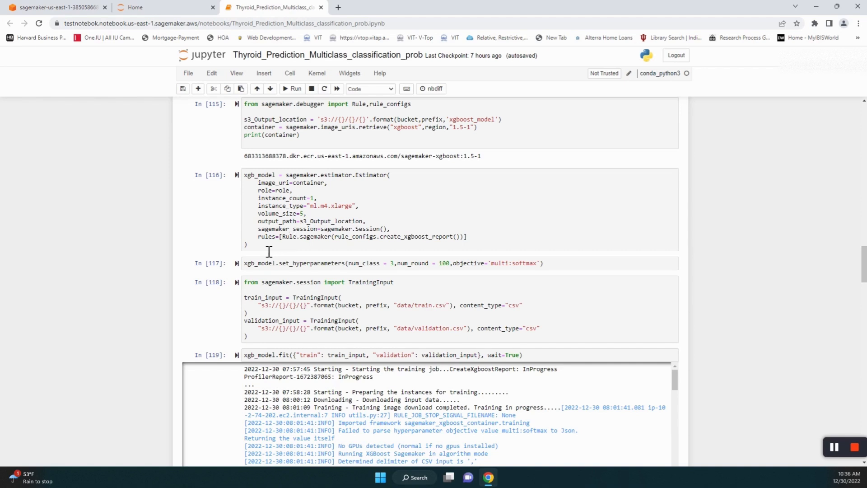
pyautogui.scroll(-1, 292, 276)
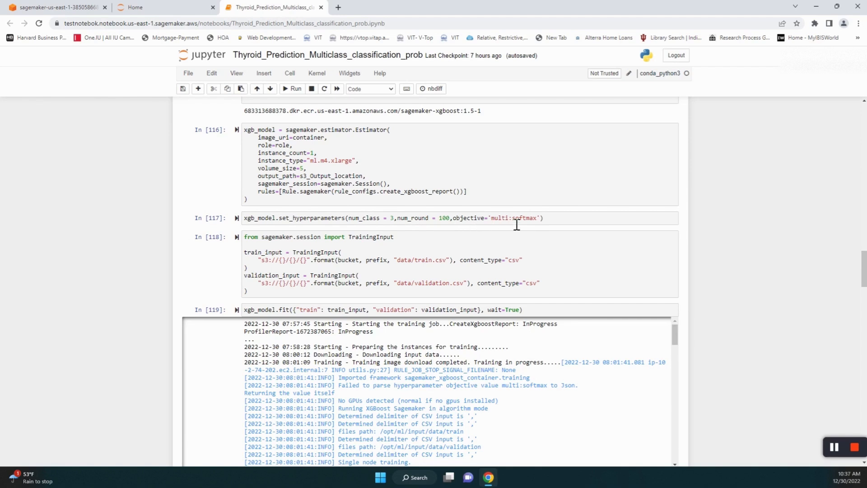
pyautogui.scroll(-1, 416, 252)
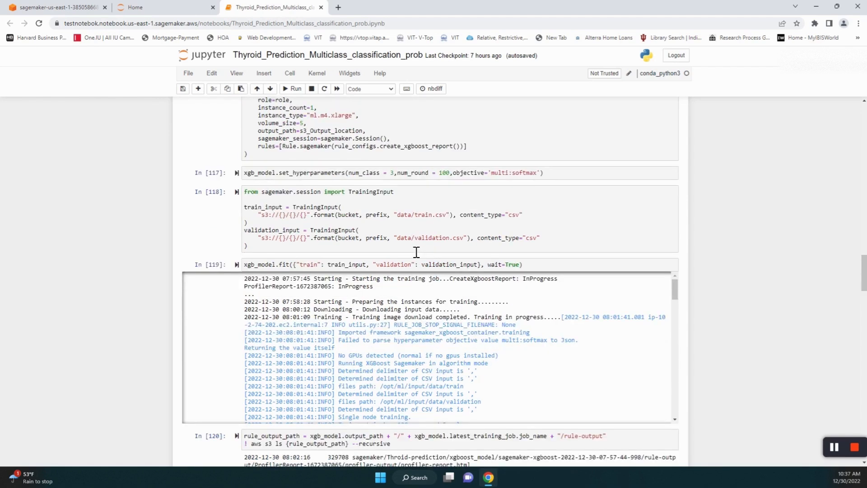
pyautogui.scroll(-1, 417, 252)
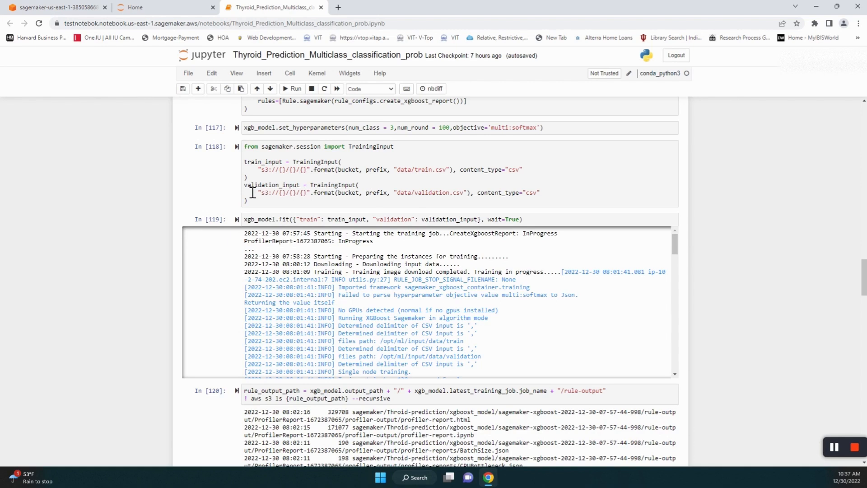
pyautogui.scroll(-1, 308, 190)
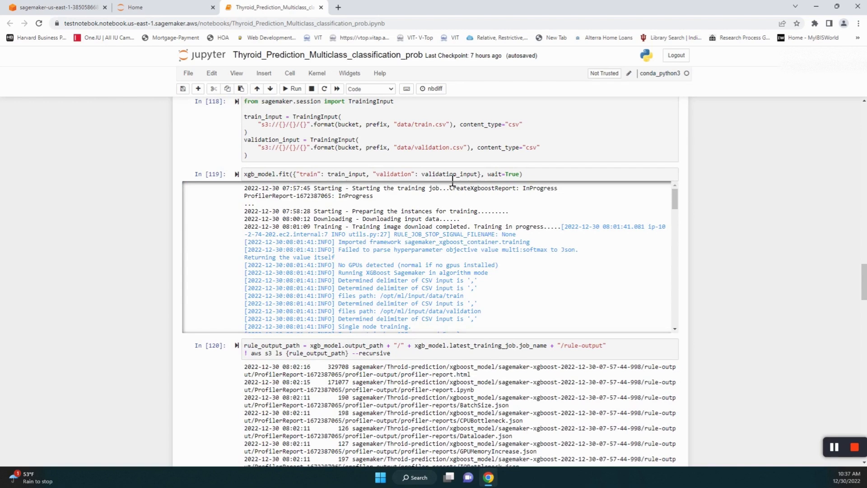
pyautogui.click(276, 174)
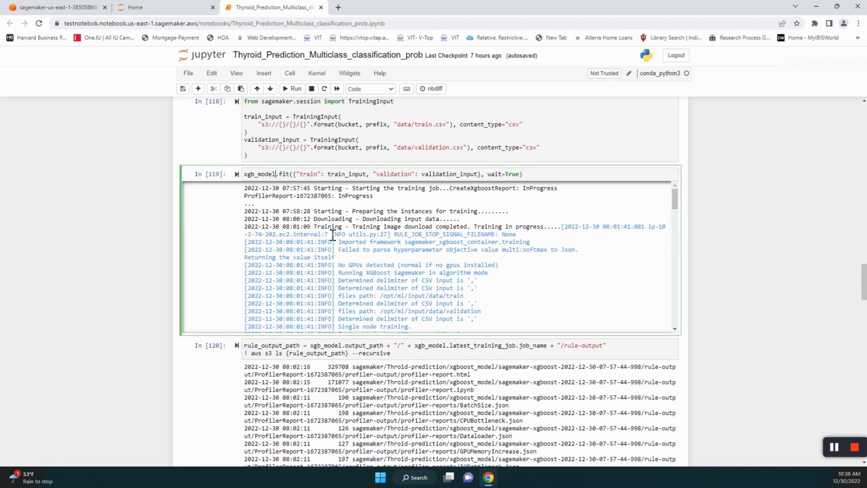
pyautogui.scroll(-2, 363, 277)
pyautogui.scroll(-10, 364, 276)
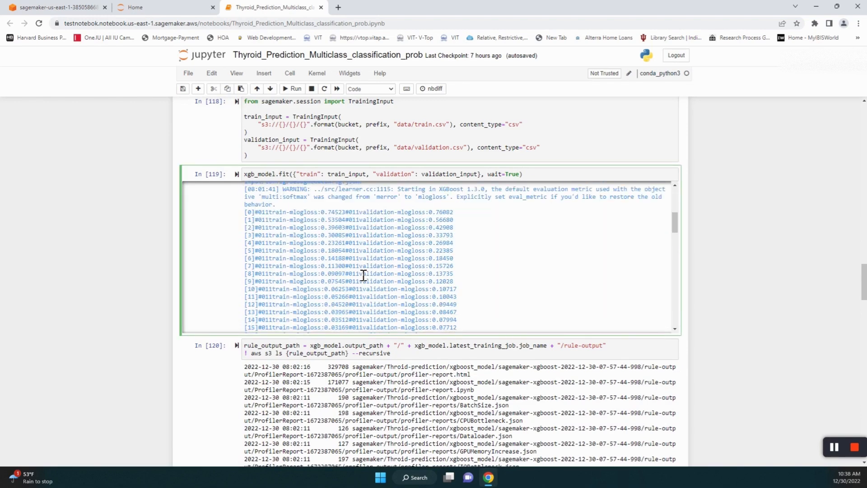
pyautogui.scroll(-15, 363, 276)
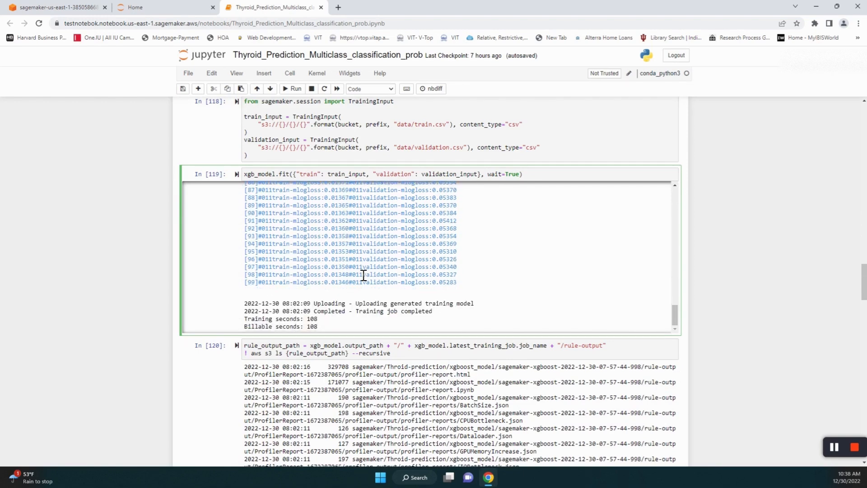
pyautogui.scroll(-1, 363, 275)
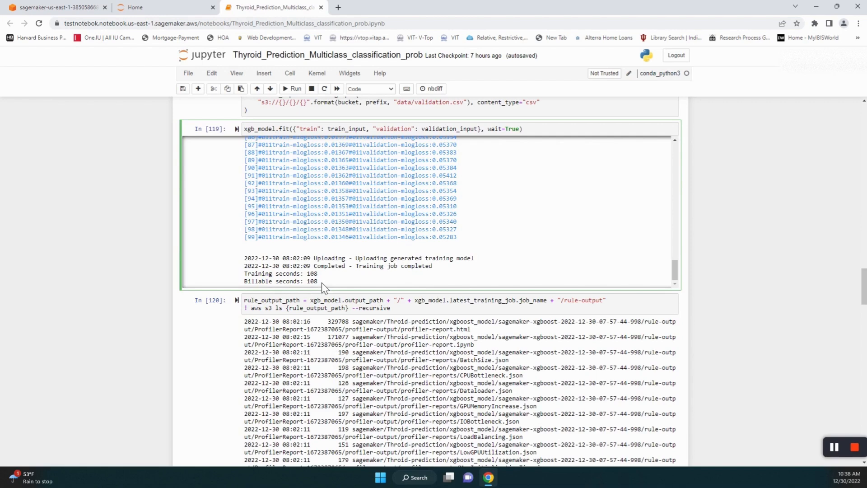
pyautogui.scroll(-1, 323, 287)
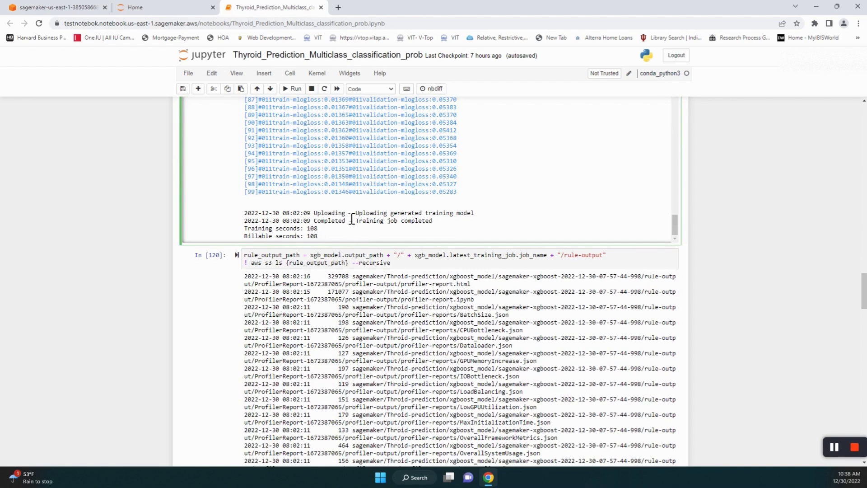
pyautogui.click(413, 268)
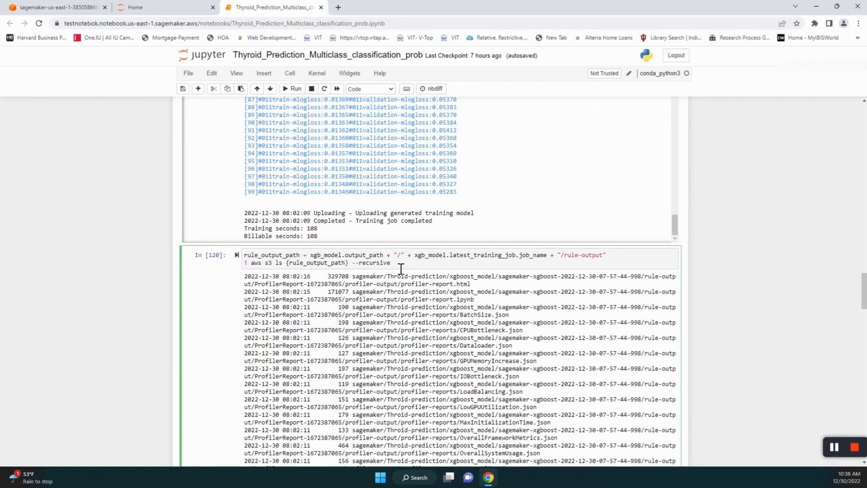
pyautogui.moveTo(401, 268); pyautogui.dragTo(224, 255)
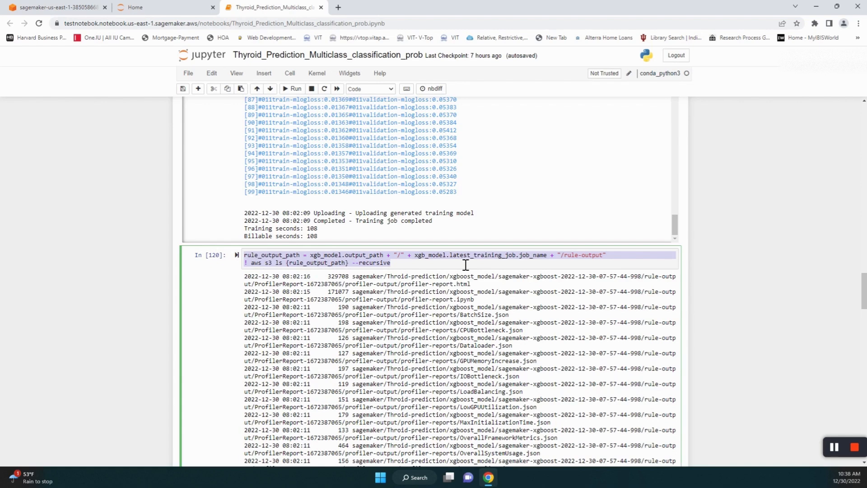
pyautogui.click(409, 271)
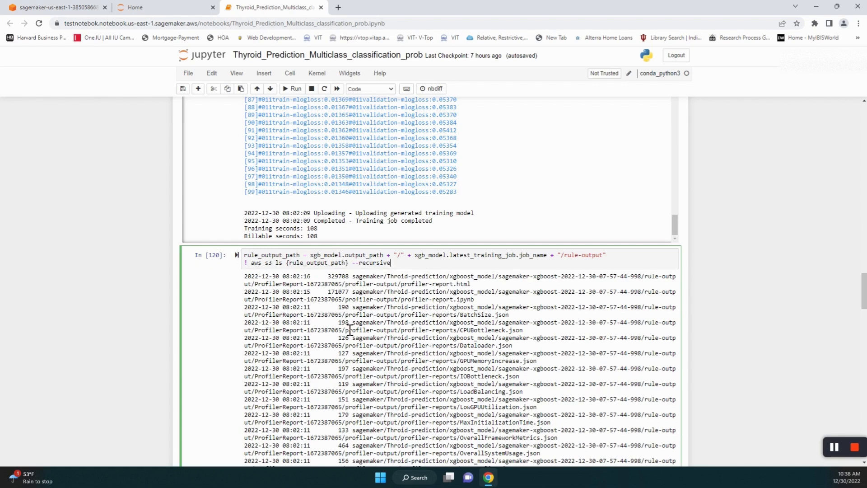
pyautogui.scroll(-2, 352, 329)
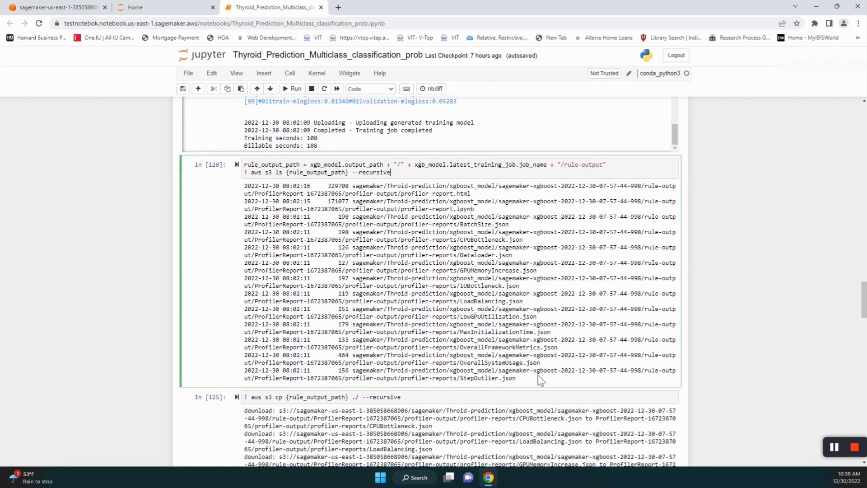
pyautogui.scroll(-1, 542, 381)
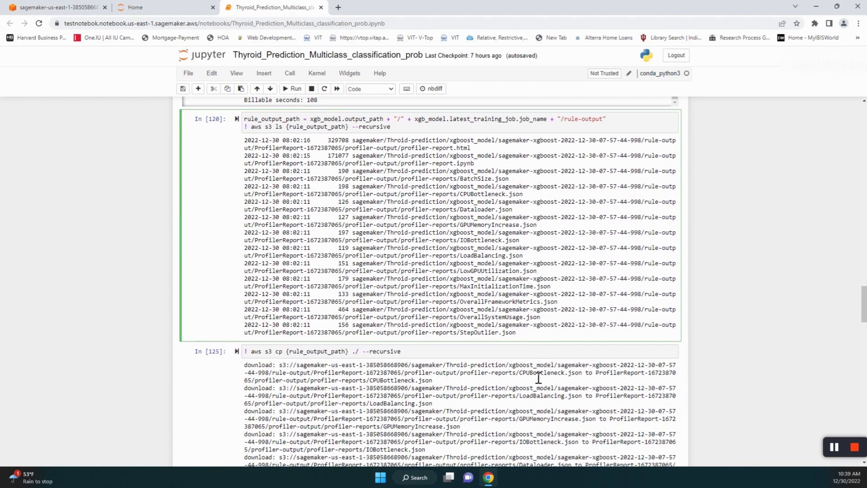
pyautogui.scroll(-2, 533, 374)
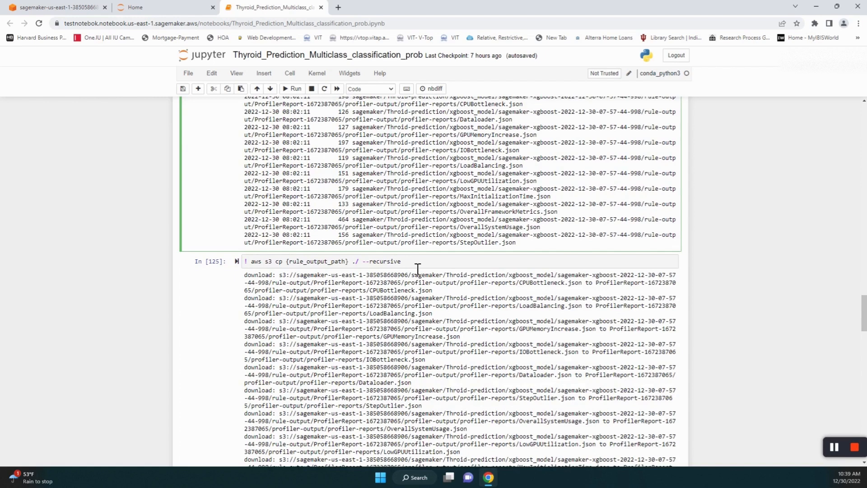
pyautogui.moveTo(416, 262); pyautogui.dragTo(243, 262)
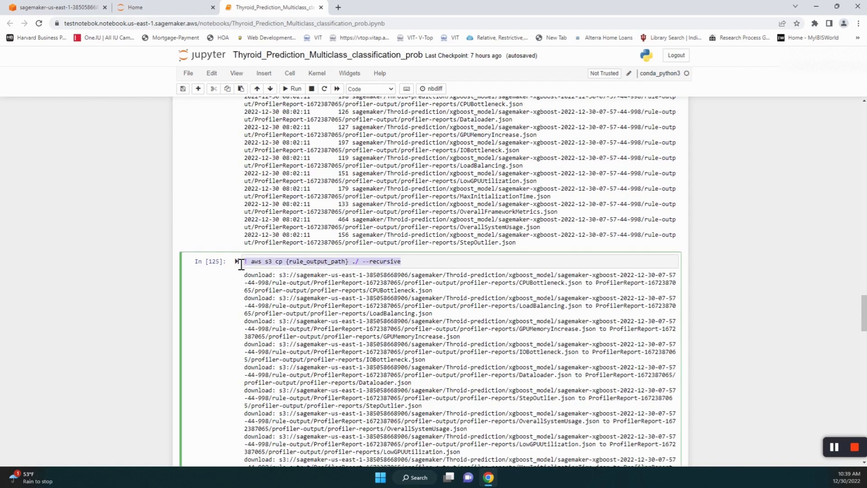
pyautogui.scroll(-2, 392, 318)
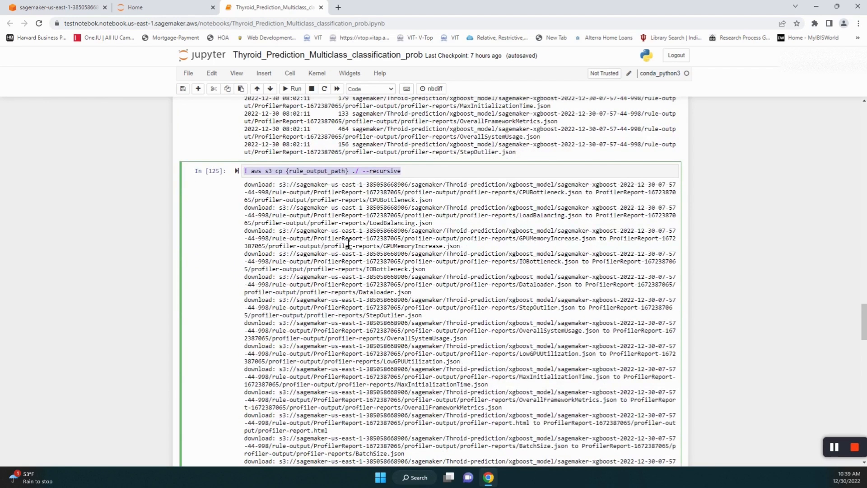
pyautogui.scroll(-3, 355, 263)
pyautogui.scroll(-1, 354, 262)
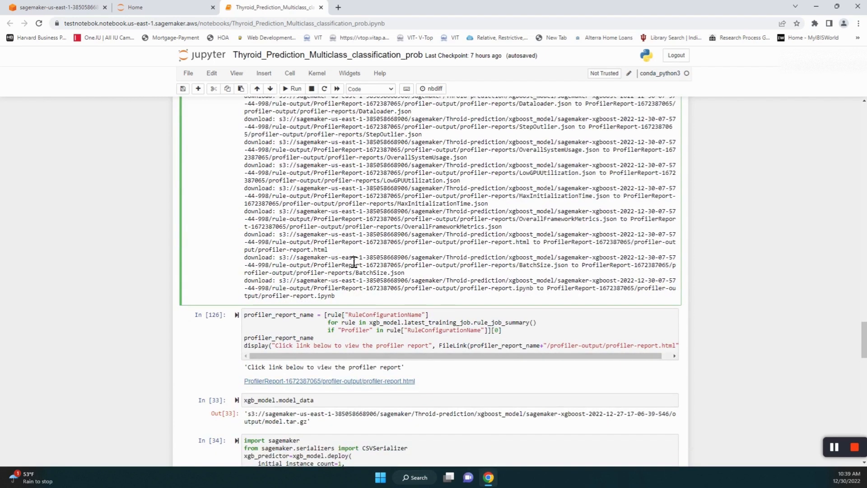
pyautogui.scroll(-1, 289, 302)
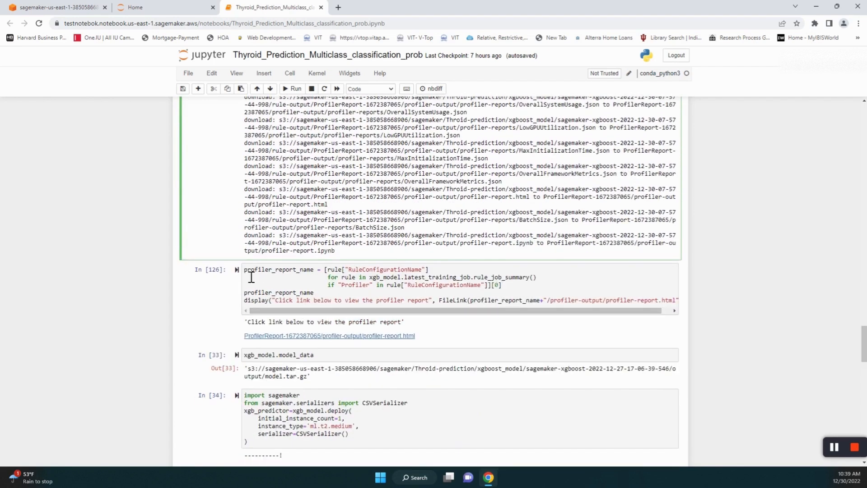
pyautogui.moveTo(245, 269); pyautogui.dragTo(707, 320)
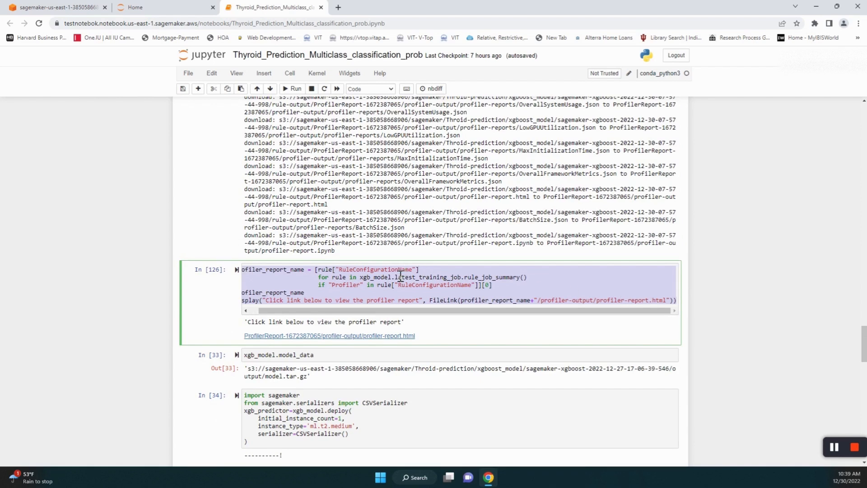
# - Open the ProfilerReport link and scroll through its usage statistics, Rules summary and analysis sections
pyautogui.click(333, 336)
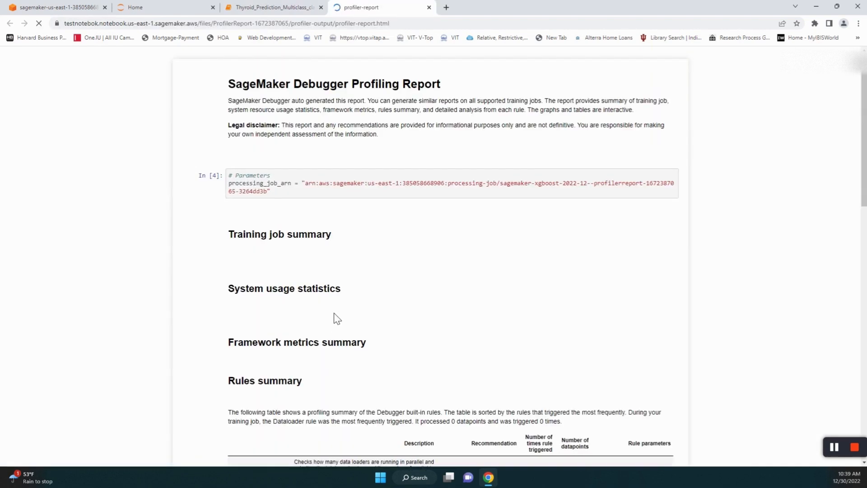
pyautogui.scroll(-8, 456, 294)
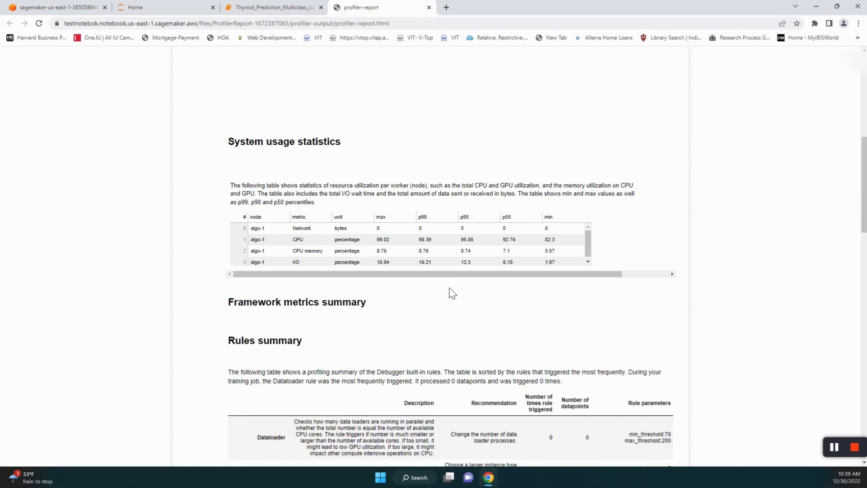
pyautogui.scroll(-4, 452, 293)
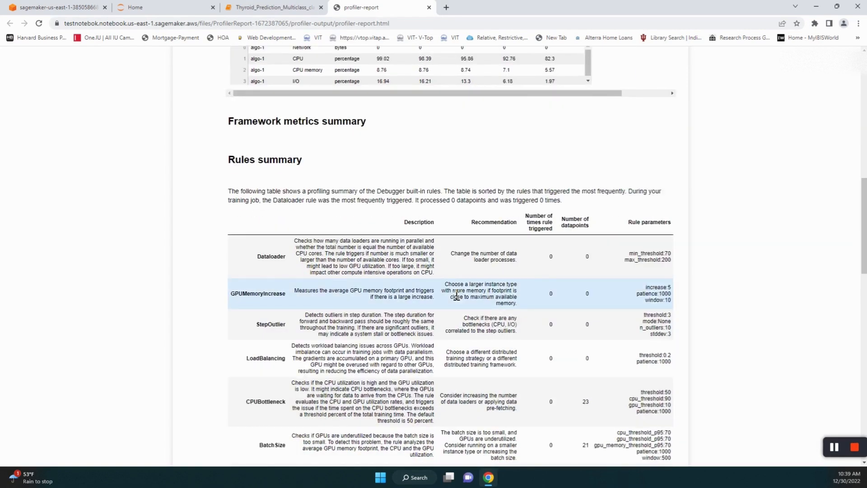
pyautogui.scroll(-2, 456, 296)
pyautogui.scroll(-1, 450, 291)
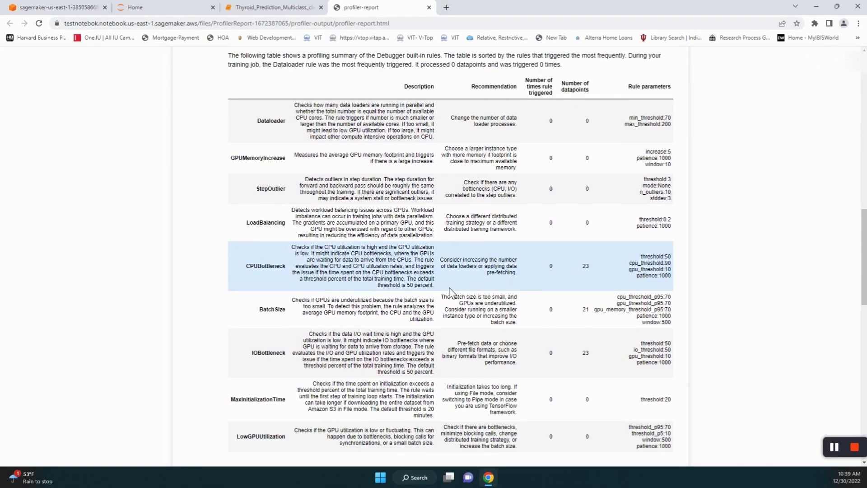
pyautogui.scroll(-1, 450, 291)
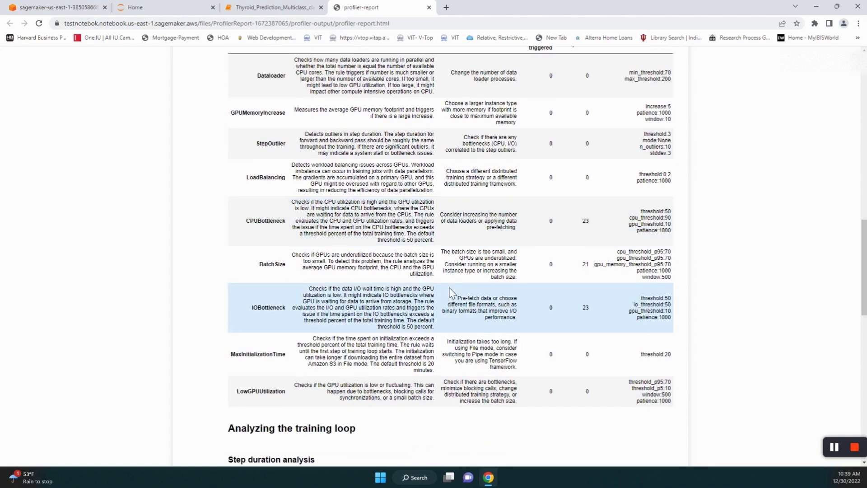
pyautogui.scroll(-14, 450, 293)
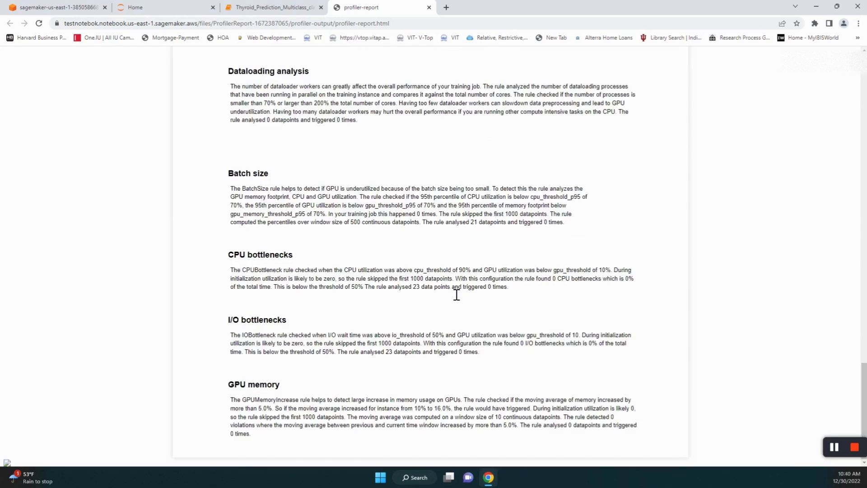
pyautogui.scroll(18, 457, 296)
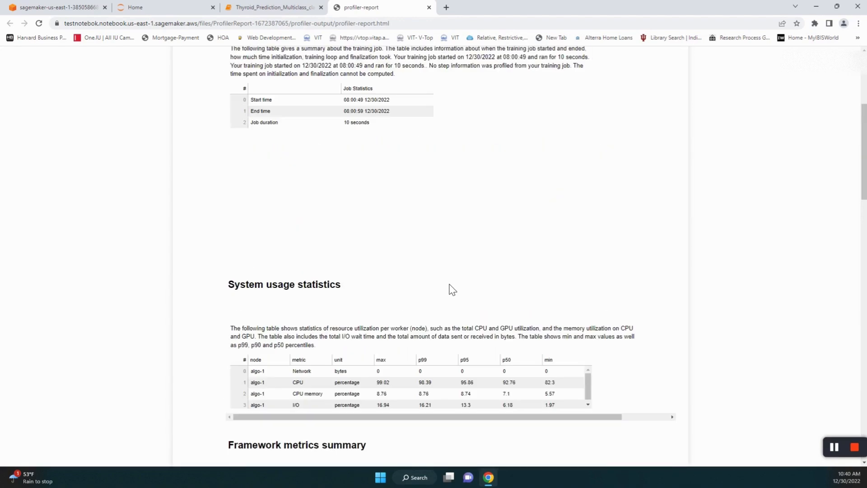
# - Close the profiler report and highlight the xgb_model.model_data line in cell In [33]
pyautogui.click(429, 7)
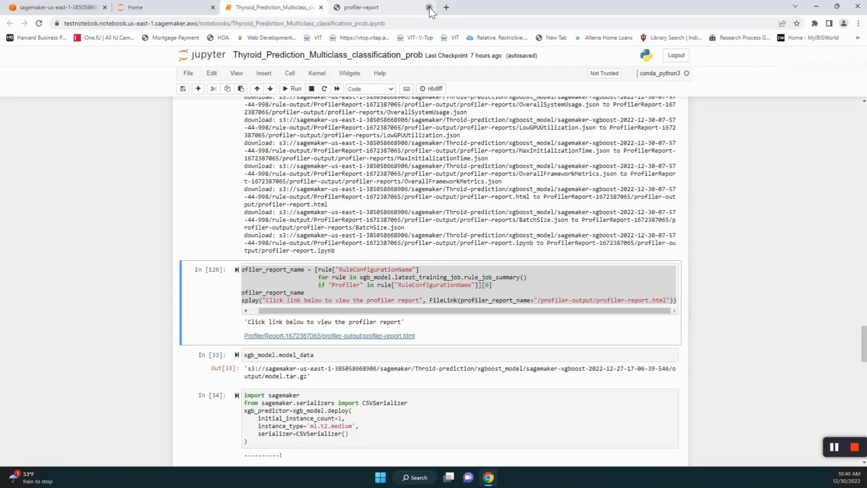
pyautogui.scroll(-4, 451, 348)
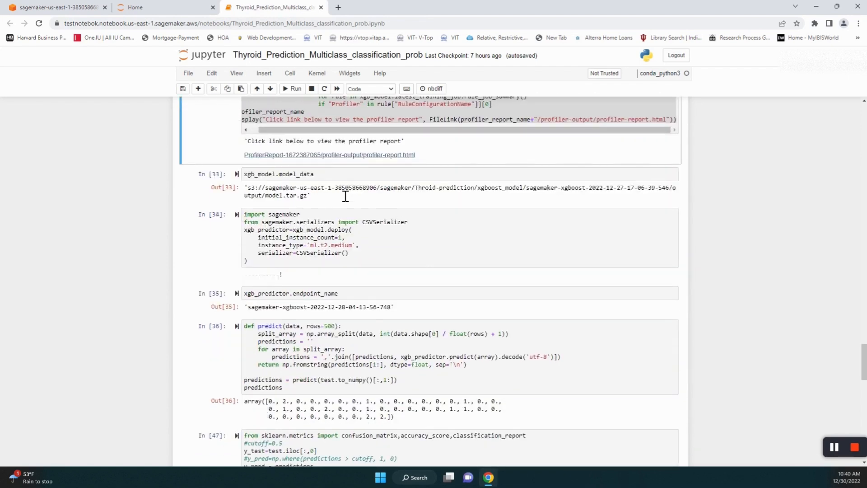
pyautogui.moveTo(313, 174); pyautogui.dragTo(248, 183)
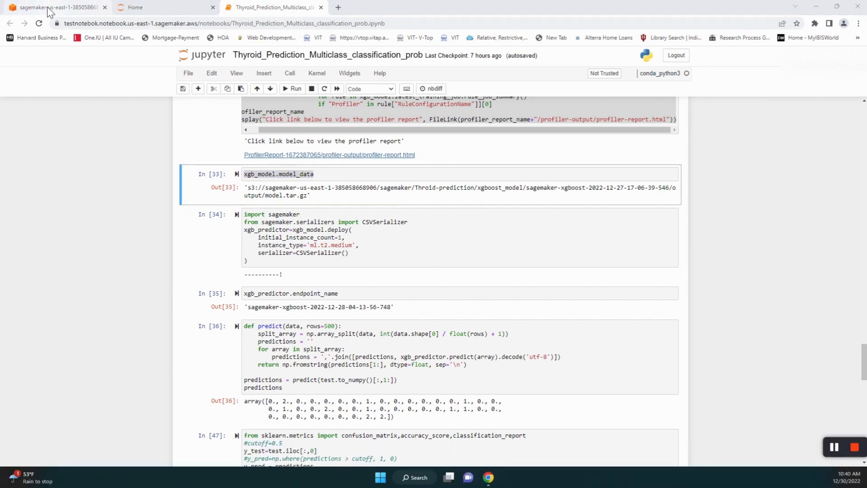
pyautogui.click(47, 6)
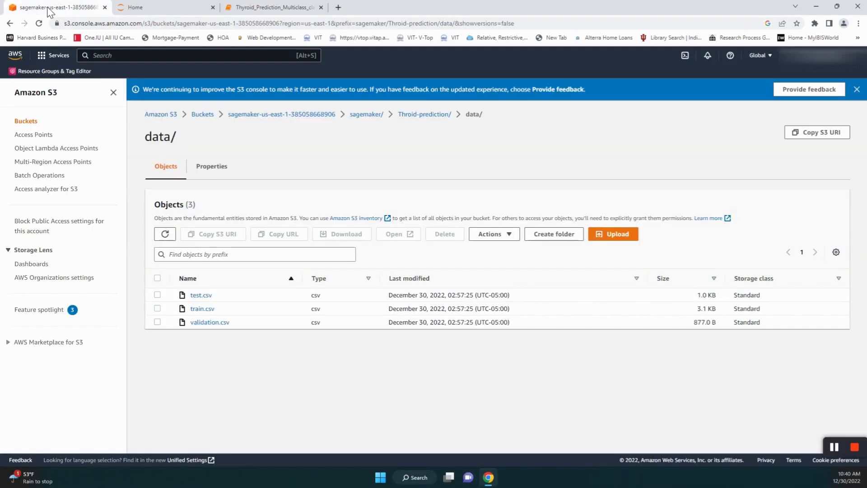
pyautogui.click(427, 116)
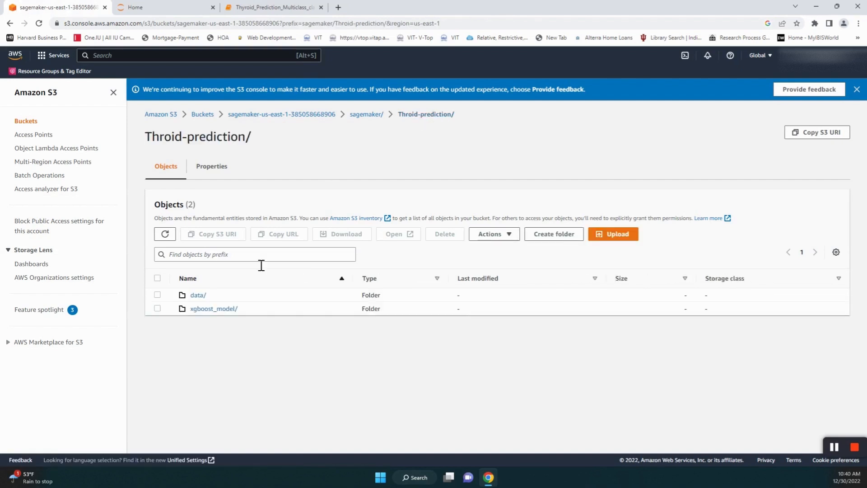
pyautogui.click(227, 308)
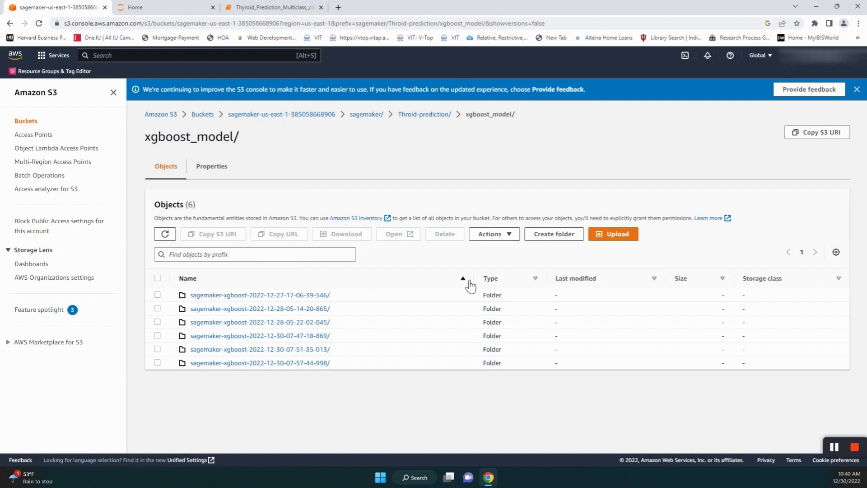
pyautogui.click(469, 281)
pyautogui.click(295, 297)
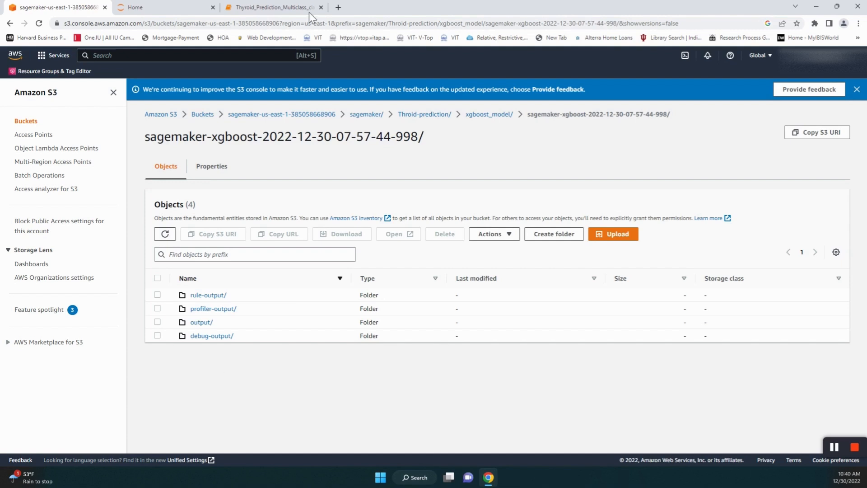
pyautogui.click(276, 8)
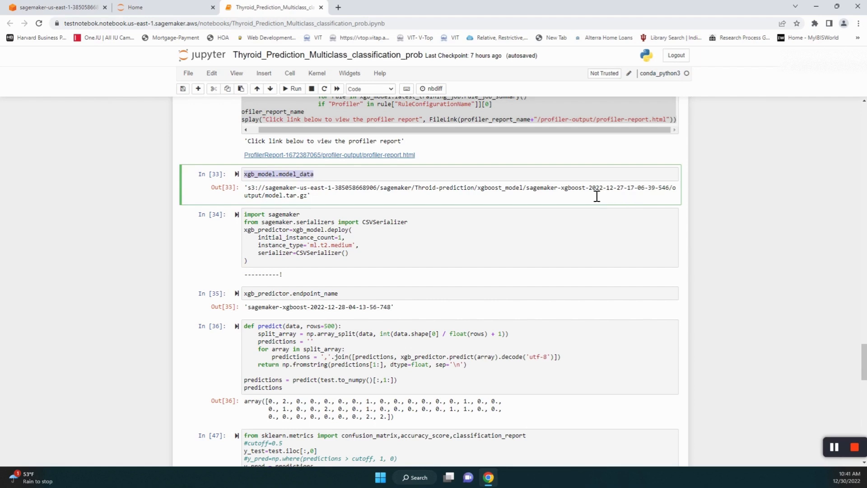
pyautogui.click(50, 9)
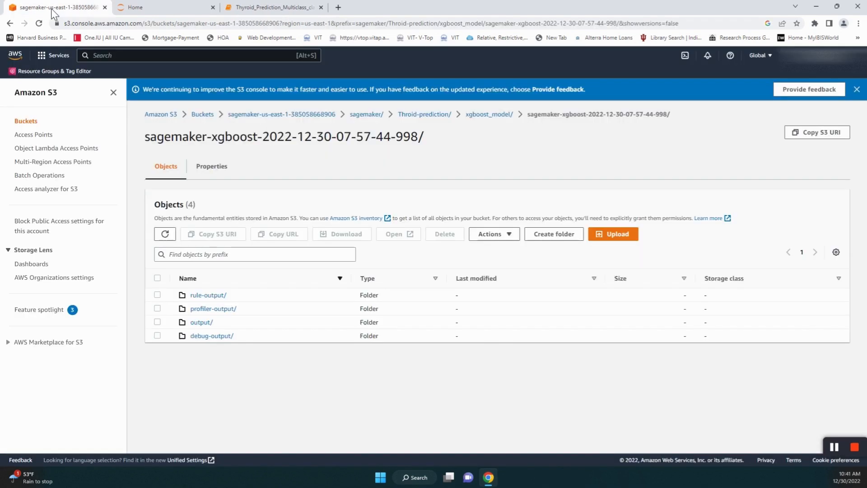
pyautogui.click(501, 115)
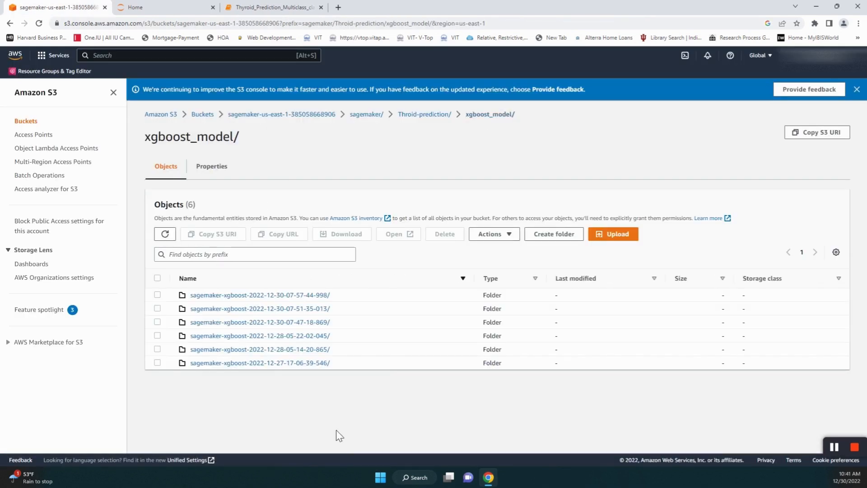
pyautogui.click(265, 363)
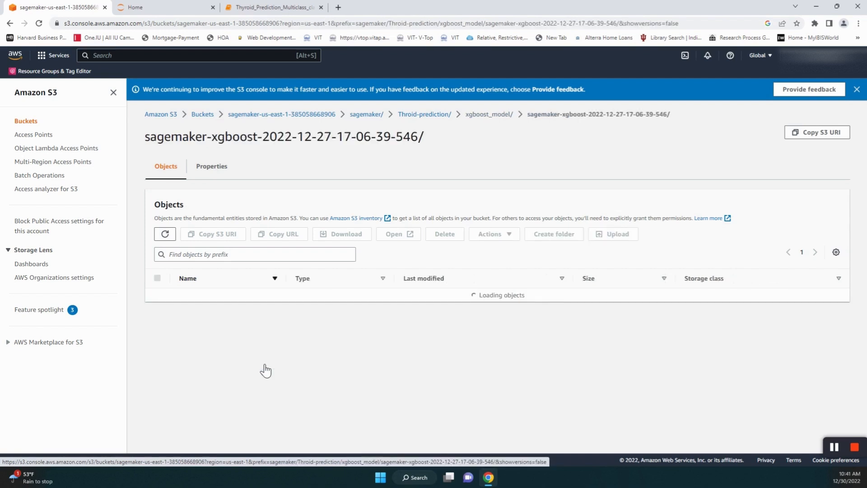
pyautogui.click(197, 321)
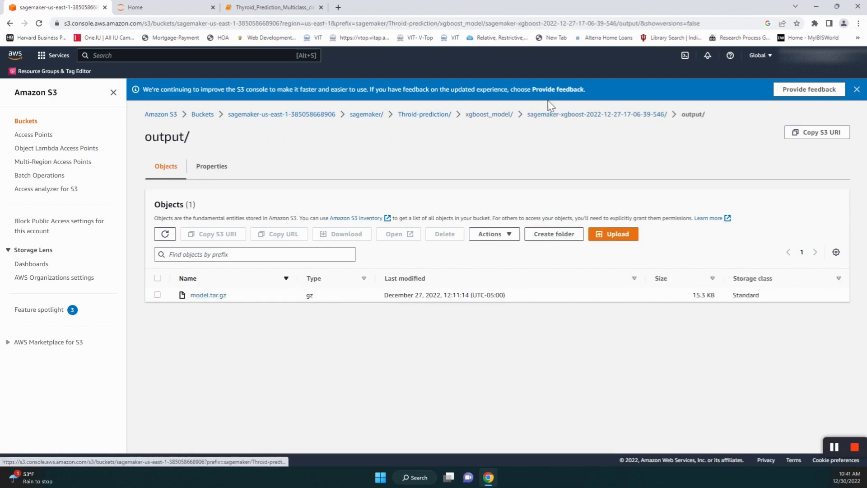
pyautogui.click(494, 118)
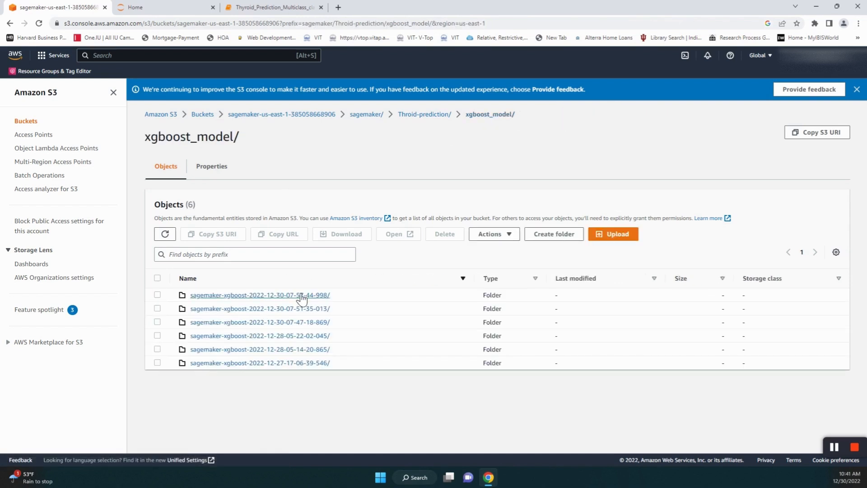
pyautogui.click(278, 296)
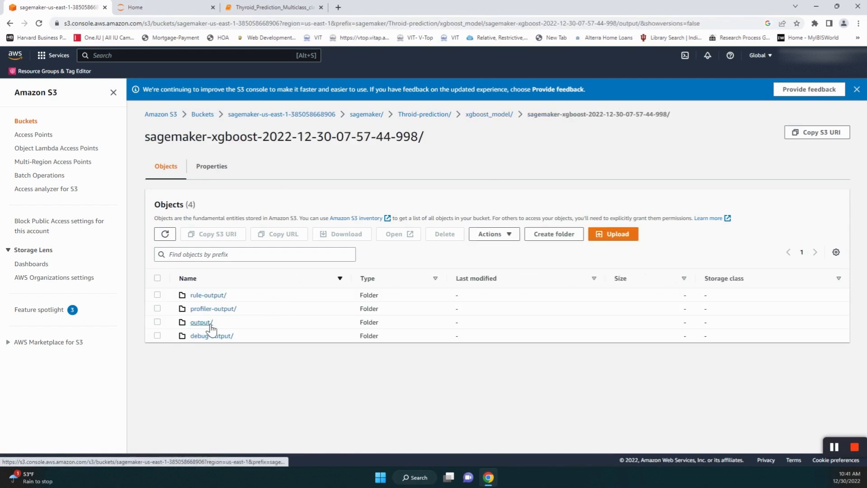
pyautogui.click(201, 321)
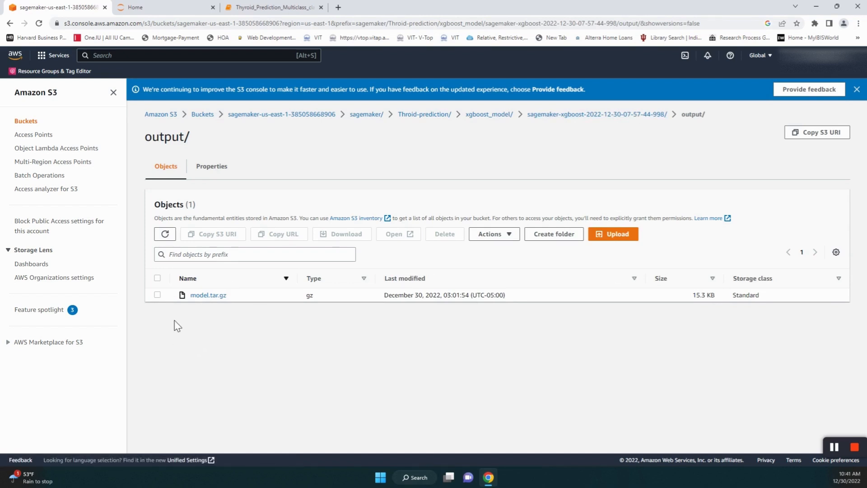
# - Comment out the 'import sagemaker' line in endpoint deployment cell In [34] with #
pyautogui.click(264, 8)
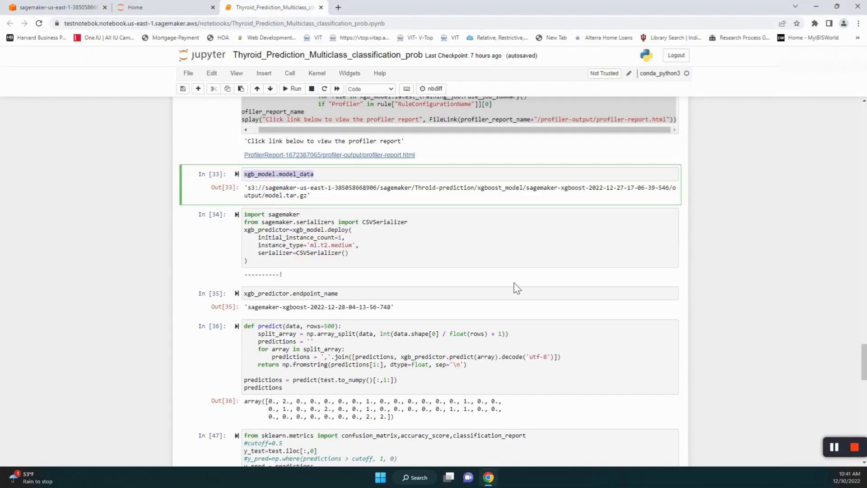
pyautogui.scroll(-1, 465, 215)
pyautogui.click(453, 210)
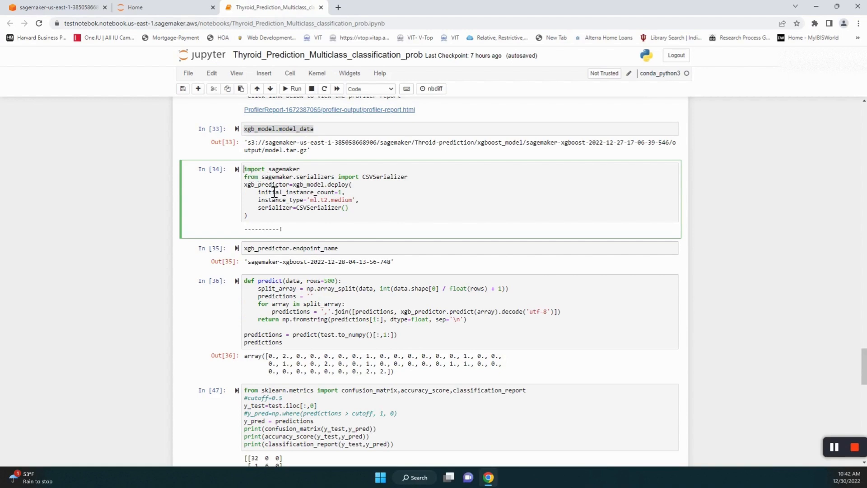
pyautogui.write('#')
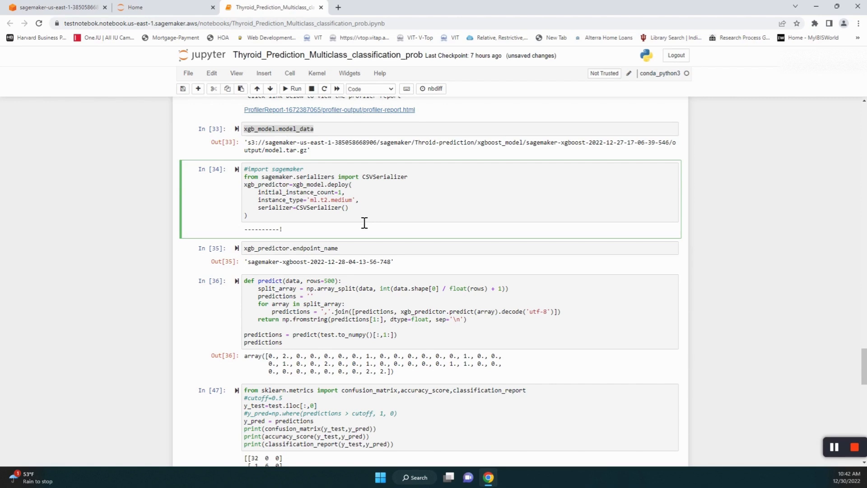
pyautogui.scroll(-2, 368, 223)
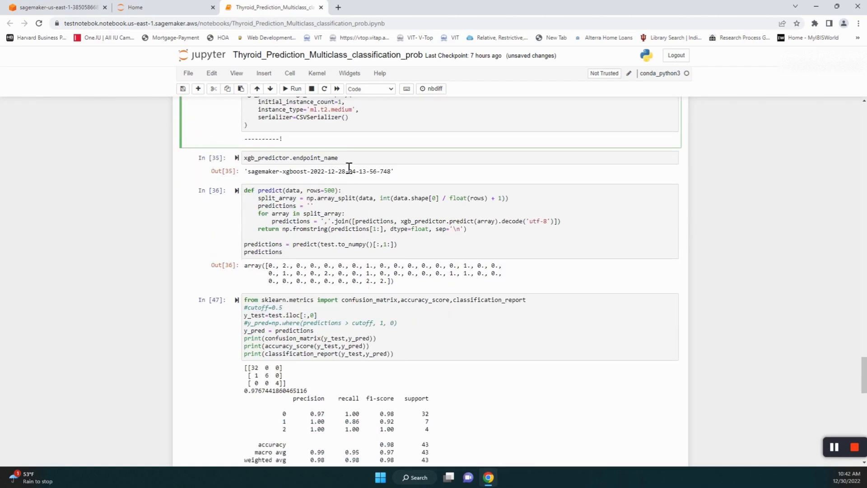
pyautogui.scroll(2, 347, 153)
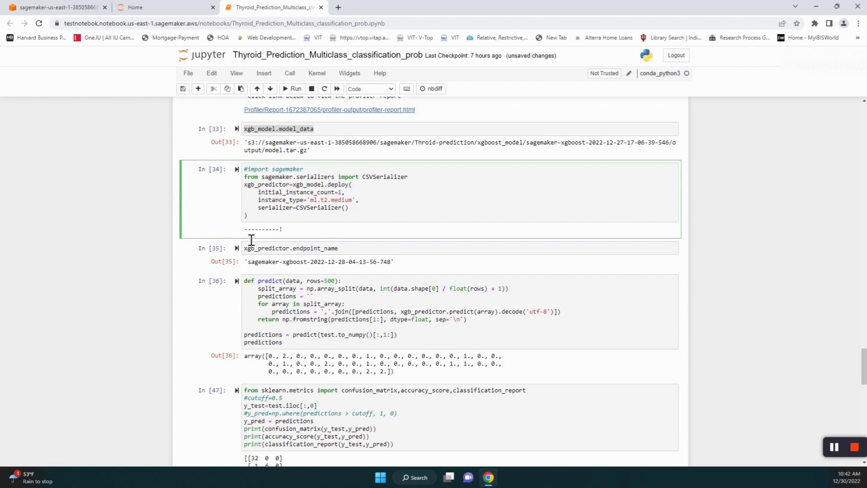
pyautogui.moveTo(285, 232); pyautogui.dragTo(238, 235)
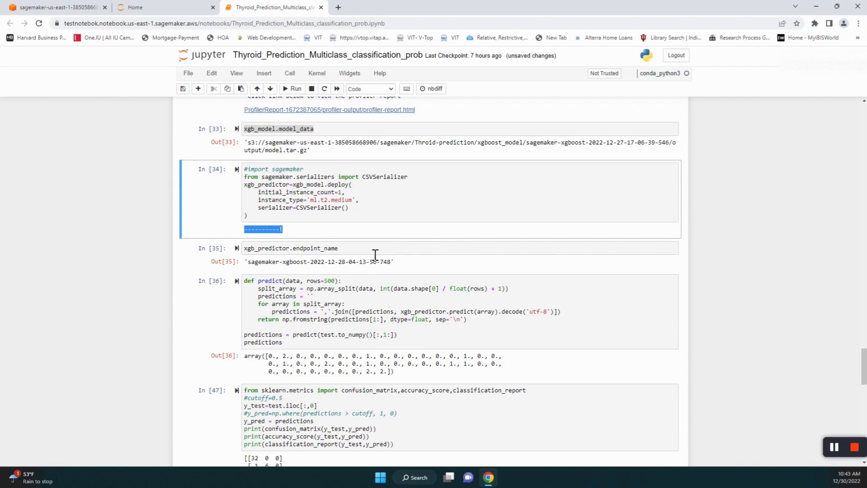
pyautogui.scroll(-2, 375, 255)
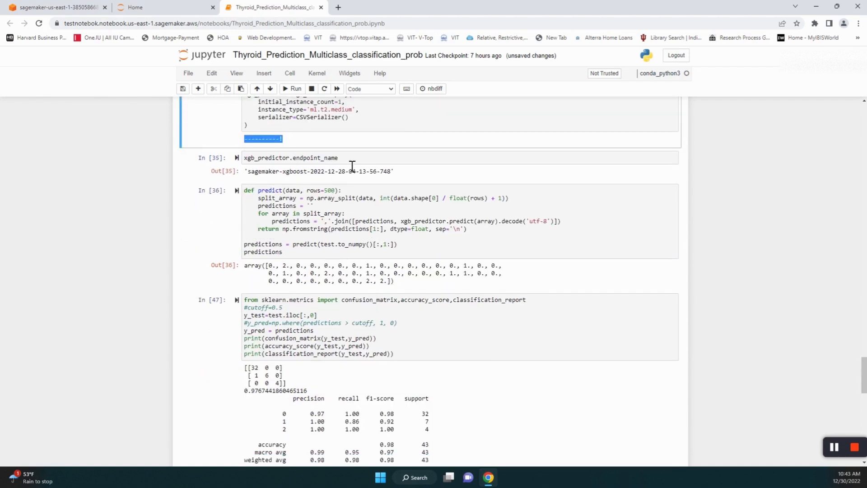
pyautogui.moveTo(249, 172); pyautogui.dragTo(399, 180)
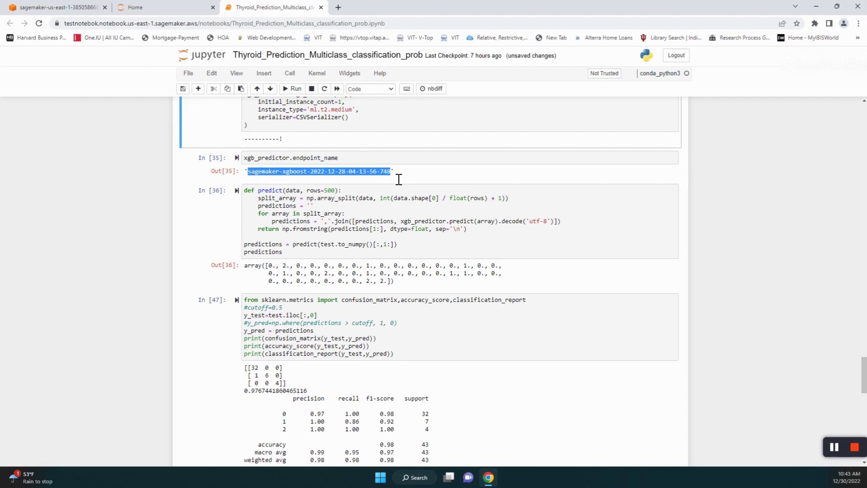
pyautogui.moveTo(399, 179); pyautogui.dragTo(399, 179)
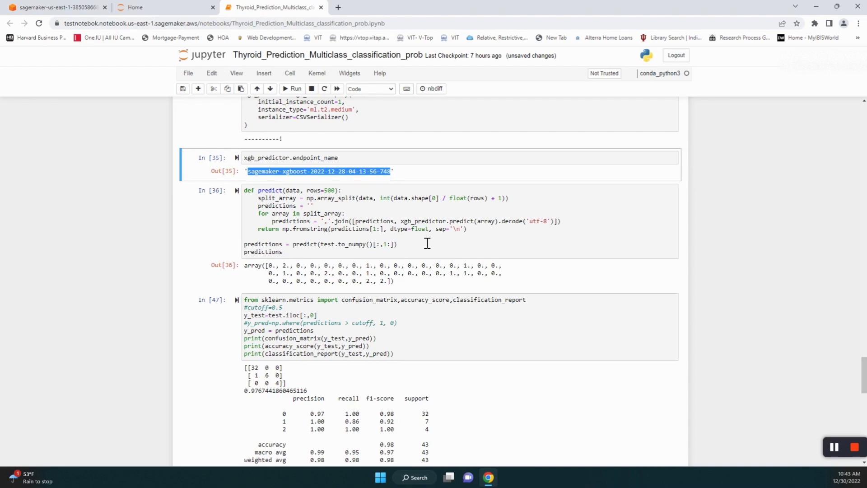
pyautogui.scroll(-1, 424, 239)
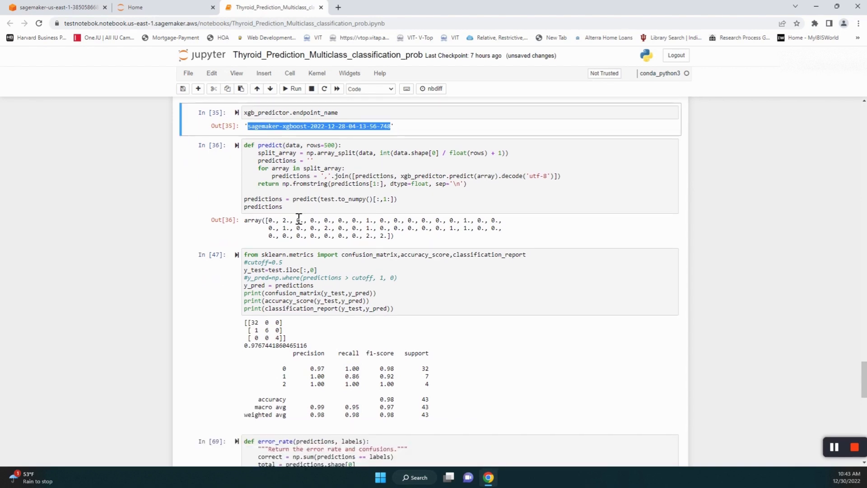
pyautogui.moveTo(490, 187); pyautogui.dragTo(242, 151)
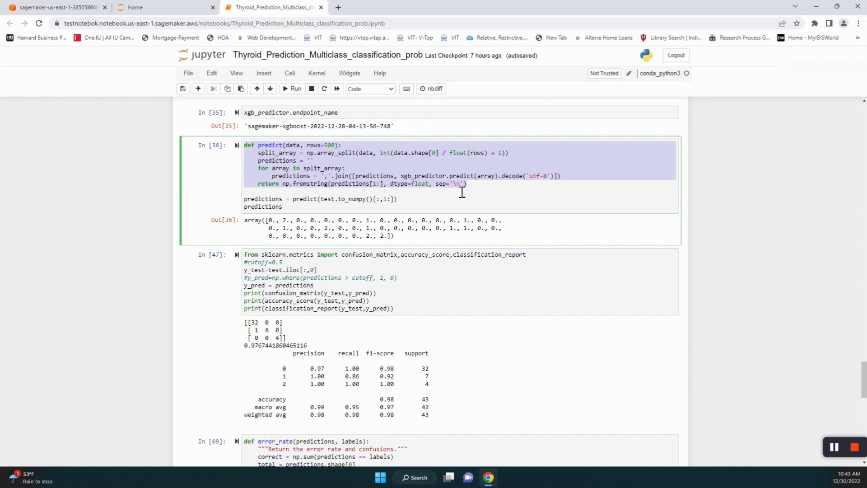
pyautogui.click(293, 200)
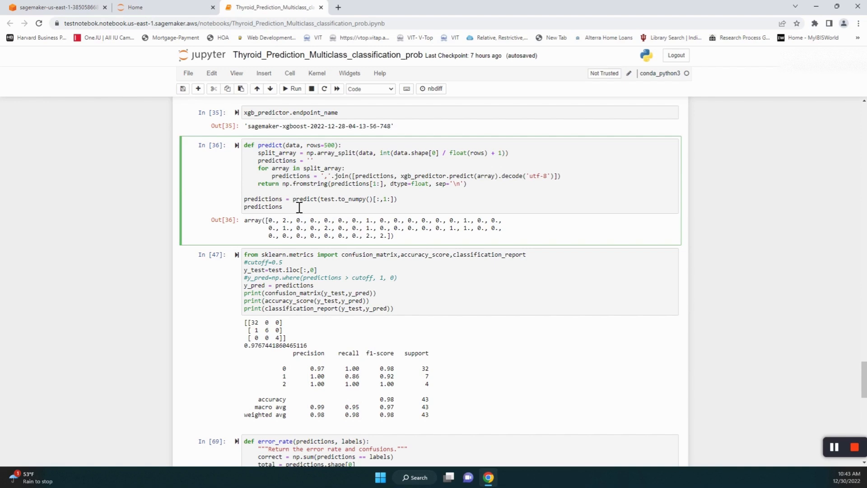
pyautogui.doubleClick(300, 202)
pyautogui.scroll(-3, 470, 311)
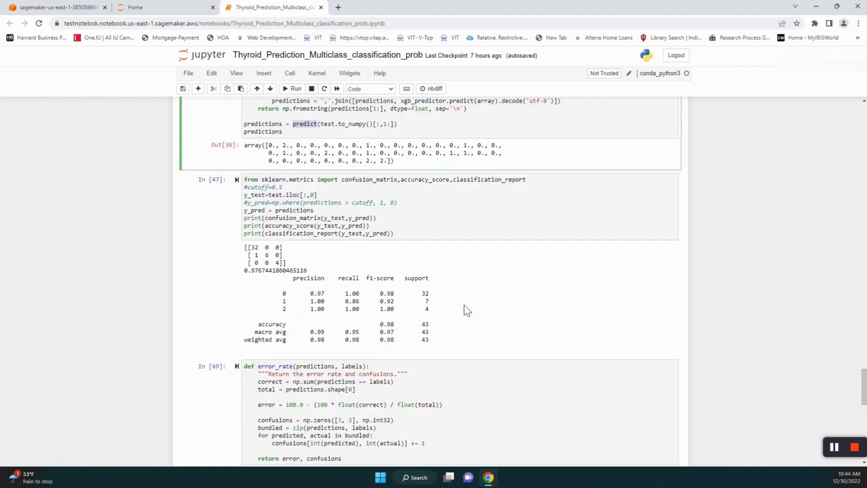
pyautogui.scroll(2, 469, 310)
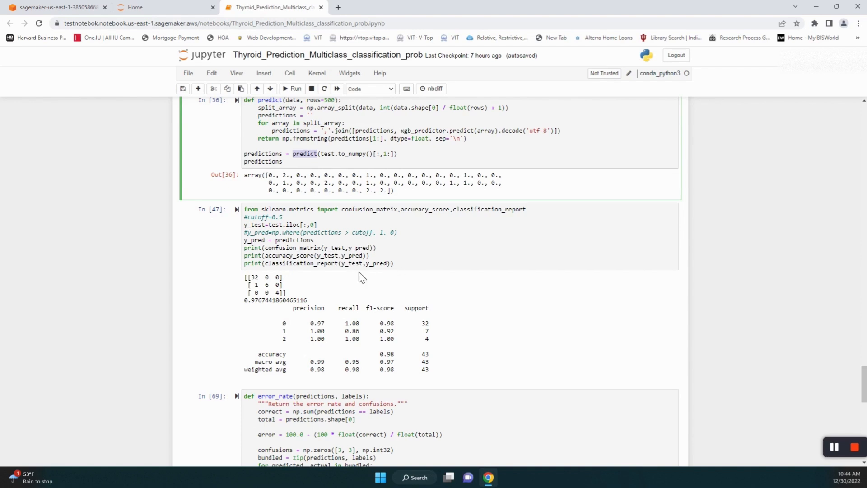
pyautogui.scroll(-2, 361, 278)
pyautogui.moveTo(244, 186); pyautogui.dragTo(293, 203)
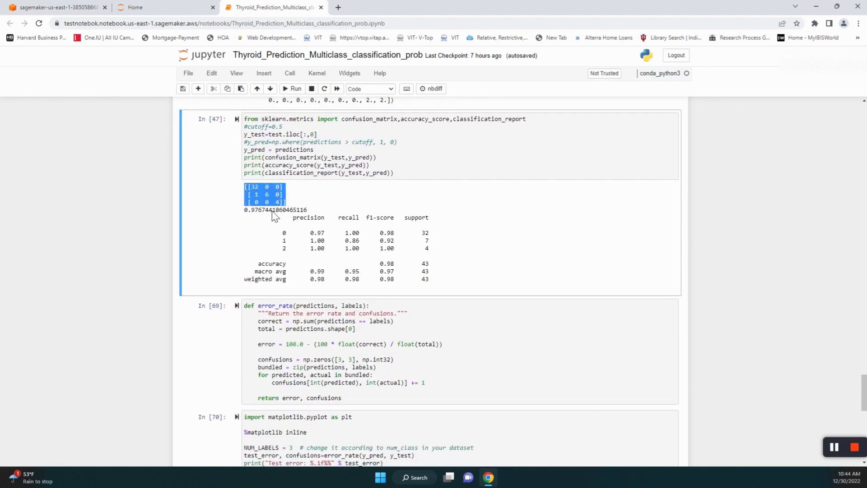
pyautogui.click(472, 225)
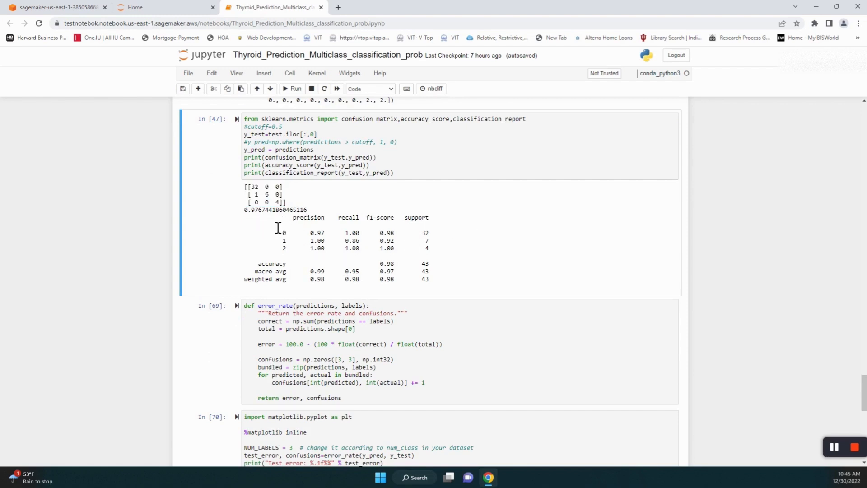
pyautogui.moveTo(276, 222); pyautogui.dragTo(437, 287)
pyautogui.click(415, 280)
pyautogui.scroll(-1, 336, 271)
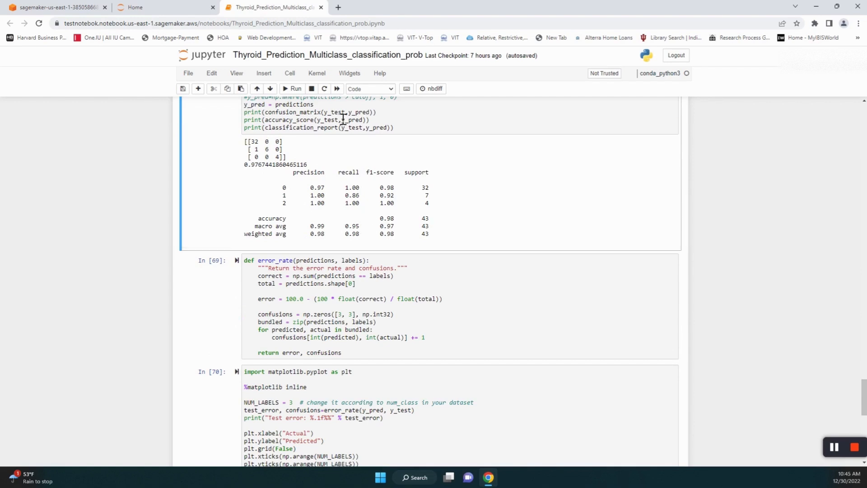
pyautogui.scroll(1, 557, 241)
pyautogui.scroll(-3, 560, 241)
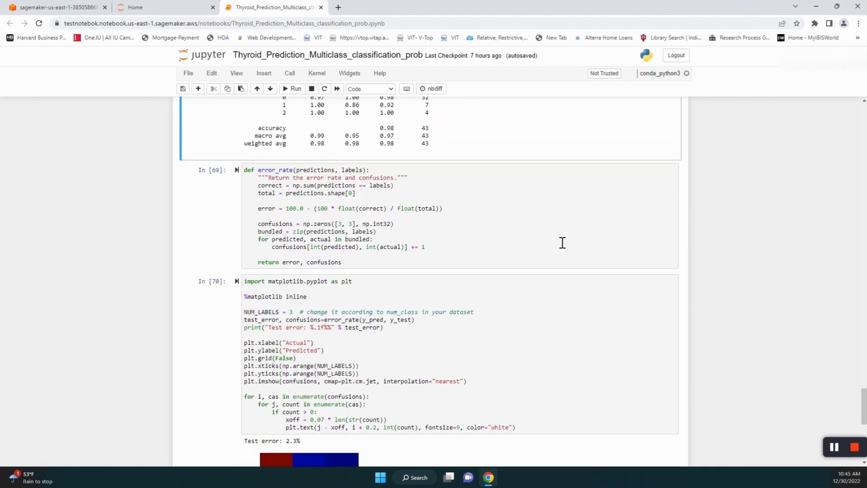
pyautogui.scroll(-1, 562, 243)
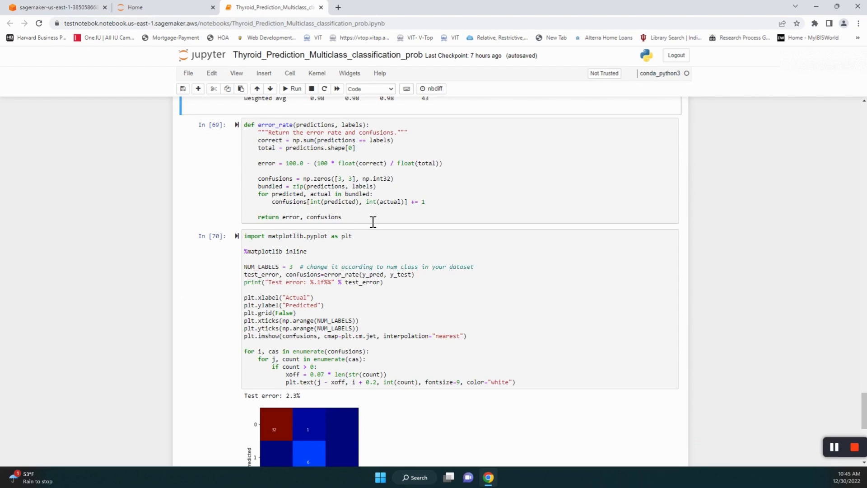
pyautogui.scroll(-2, 373, 222)
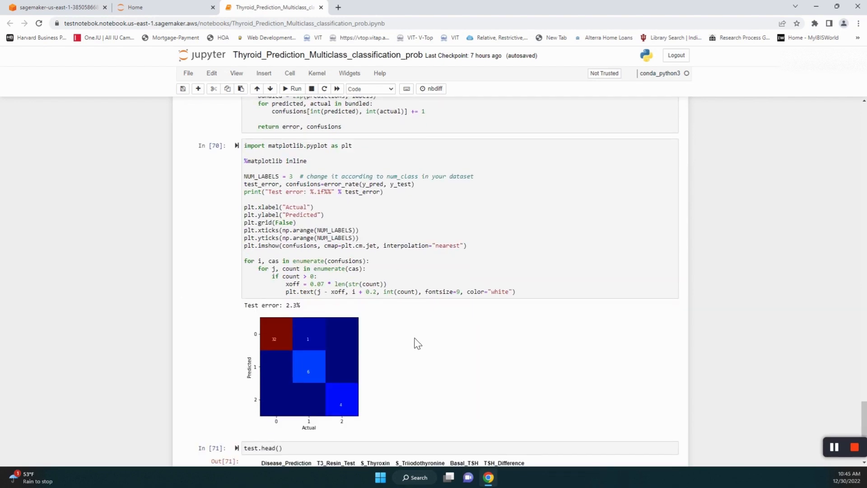
pyautogui.scroll(3, 269, 323)
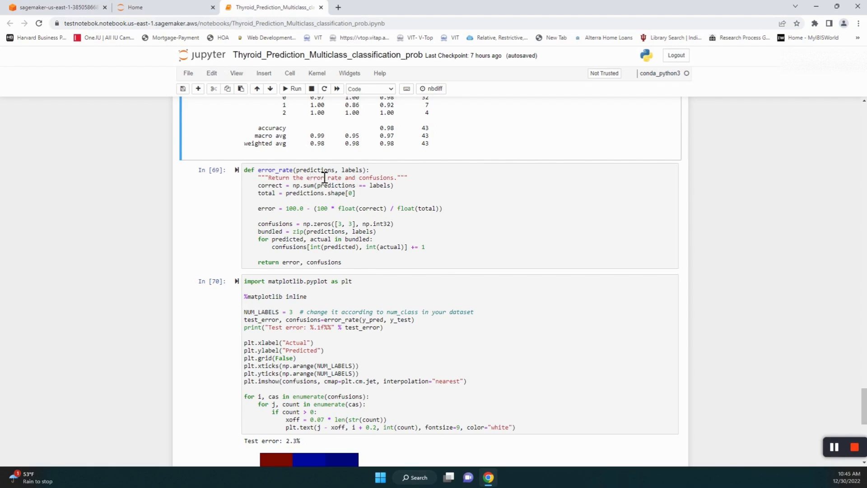
pyautogui.scroll(-2, 409, 307)
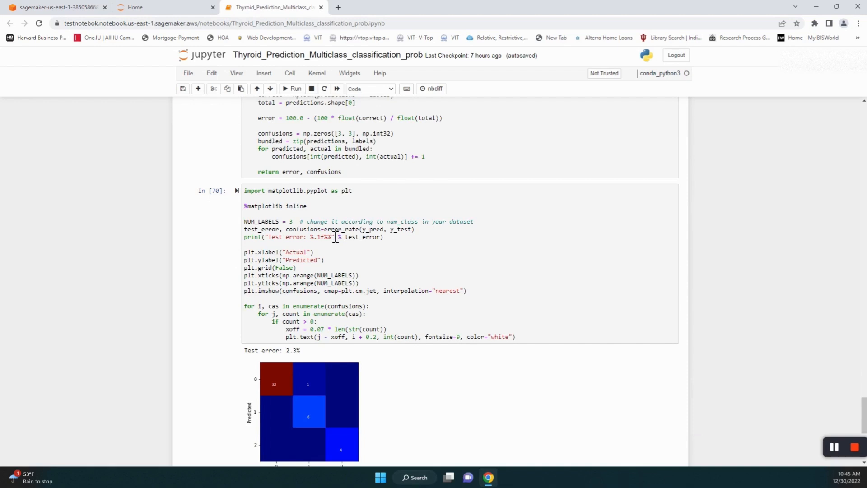
pyautogui.scroll(2, 336, 237)
pyautogui.doubleClick(334, 320)
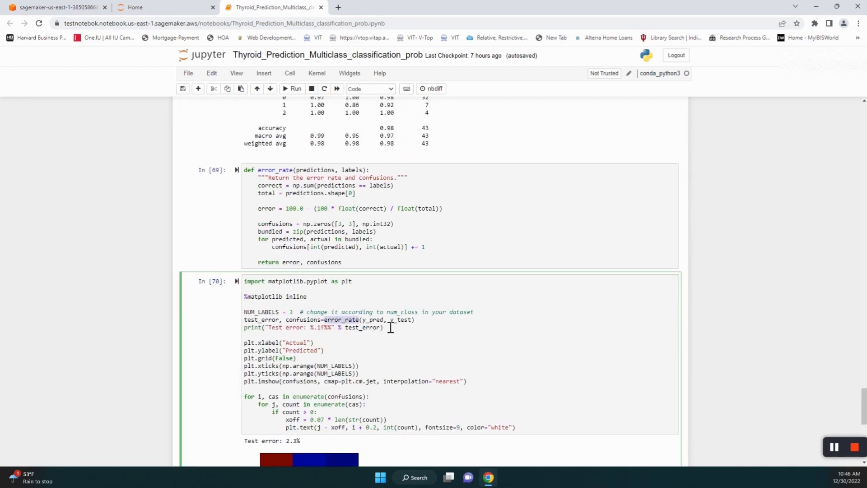
pyautogui.moveTo(413, 328); pyautogui.dragTo(336, 330)
pyautogui.scroll(-1, 527, 330)
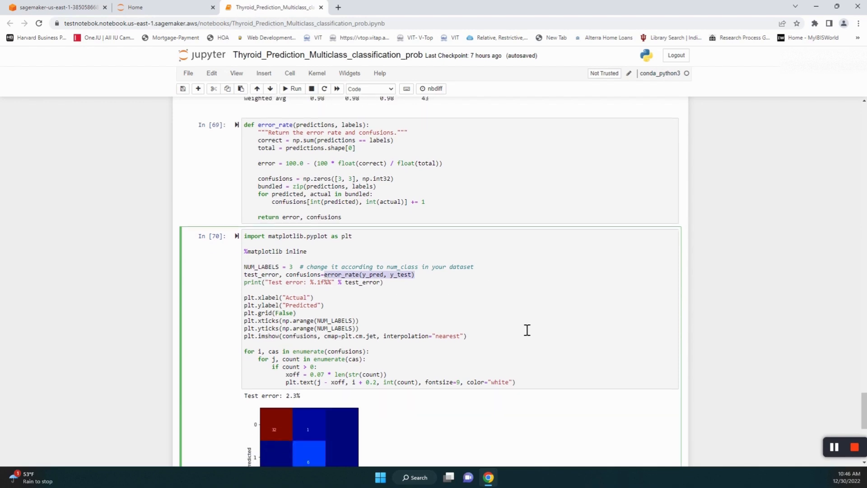
pyautogui.scroll(-1, 527, 330)
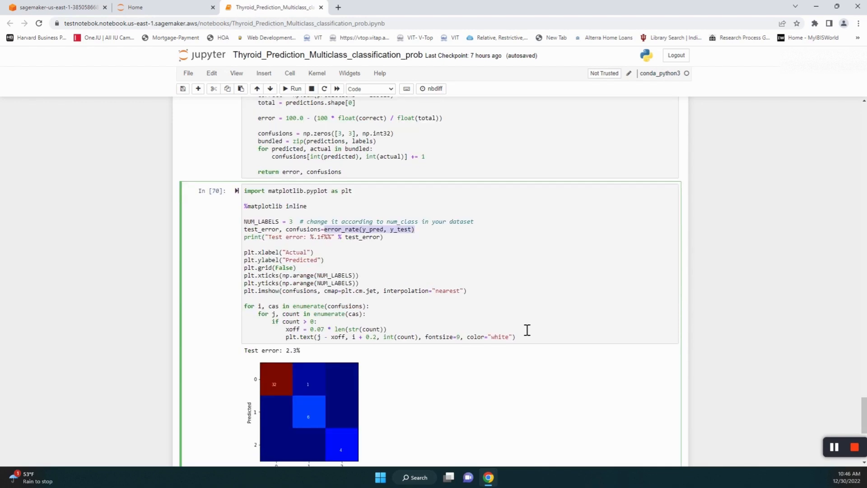
pyautogui.scroll(-1, 527, 329)
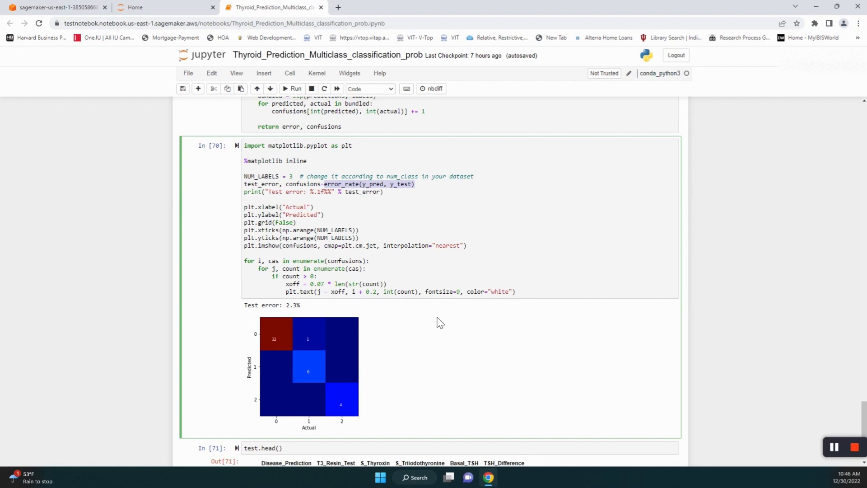
pyautogui.scroll(-1, 439, 322)
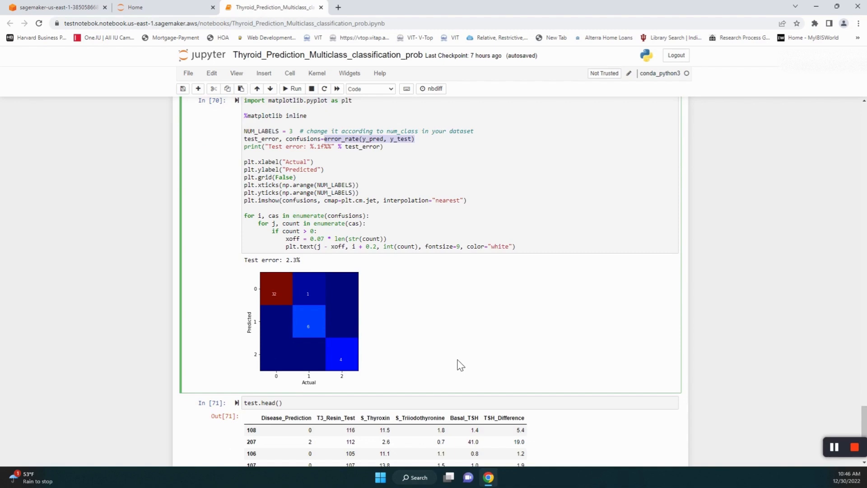
pyautogui.scroll(-4, 459, 364)
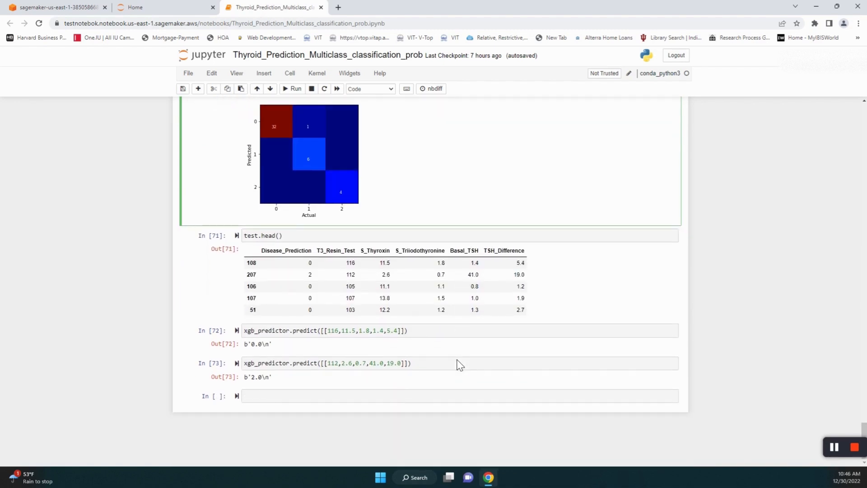
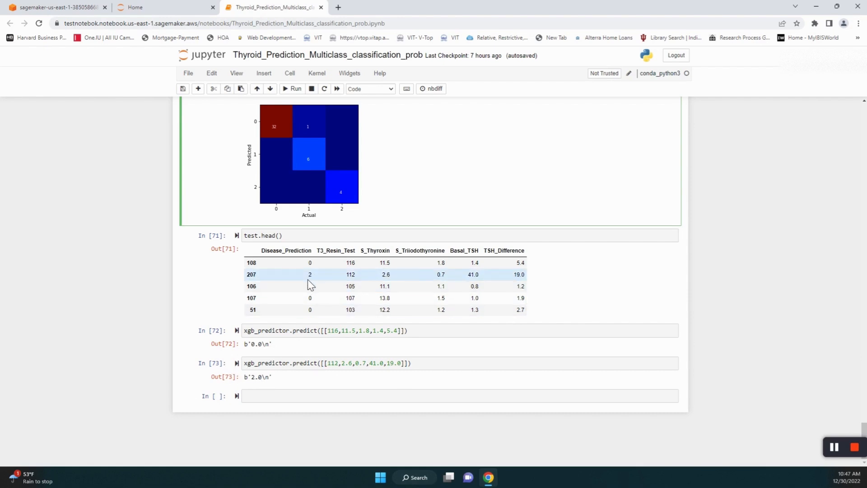
# - Confirm test row 207's predicted class 2, then return to the S3 output folder tab
pyautogui.press('Escape')
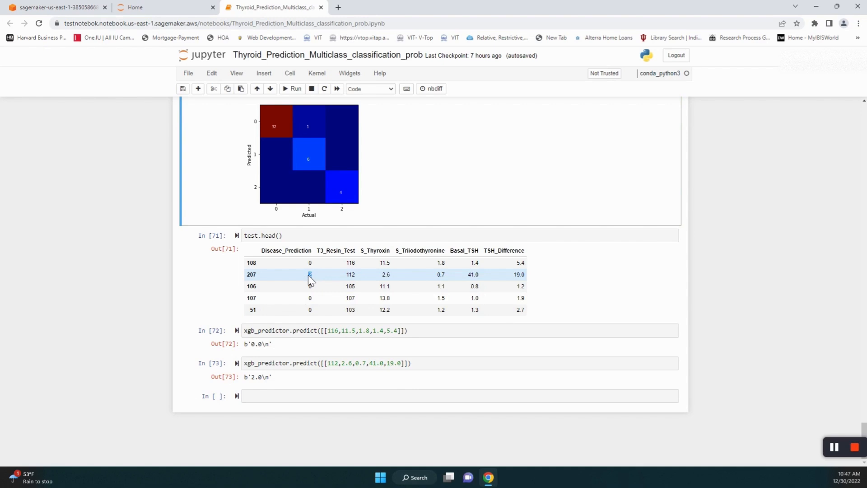
pyautogui.moveTo(312, 275); pyautogui.dragTo(308, 275)
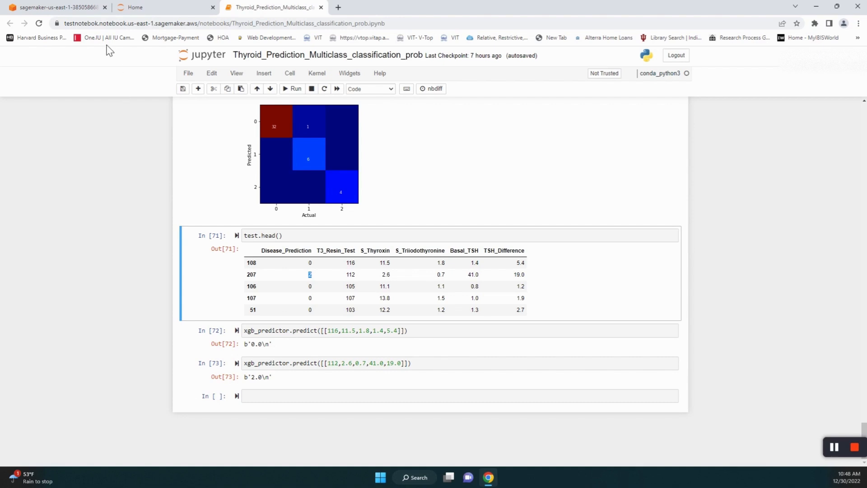
pyautogui.click(64, 9)
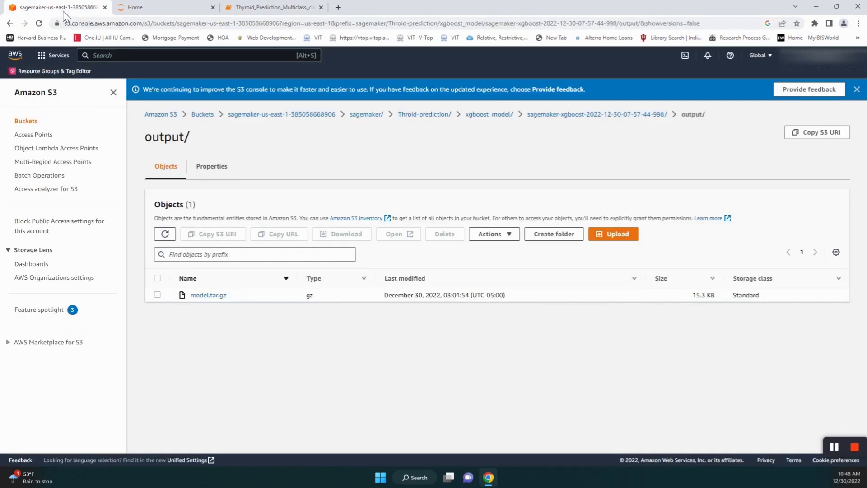
# - Open the Amazon SageMaker console by searching 'sagemaker'
pyautogui.click(177, 66)
pyautogui.write('sagemajker')
pyautogui.press('BackSpace')
pyautogui.press('BackSpace')
pyautogui.press('BackSpace')
pyautogui.press('BackSpace')
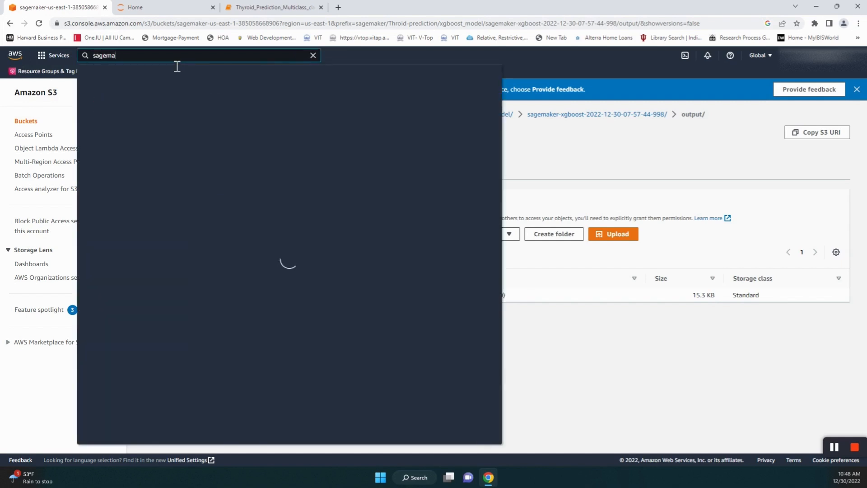
pyautogui.write('ker')
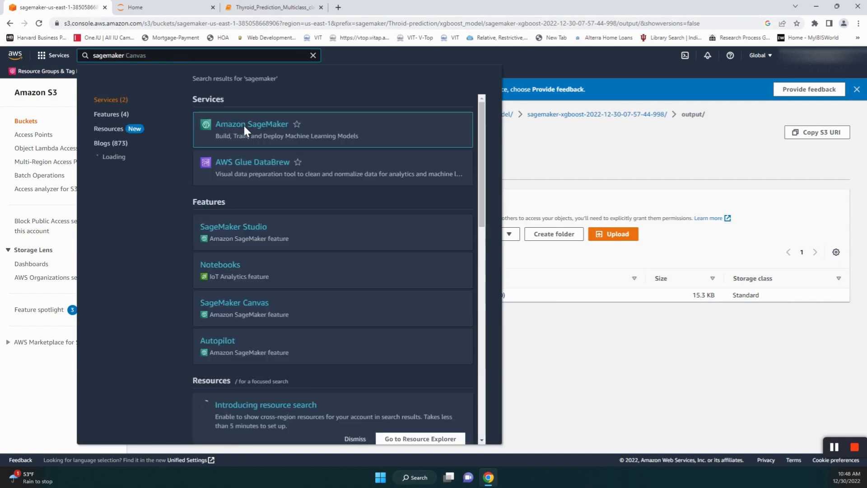
pyautogui.click(248, 131)
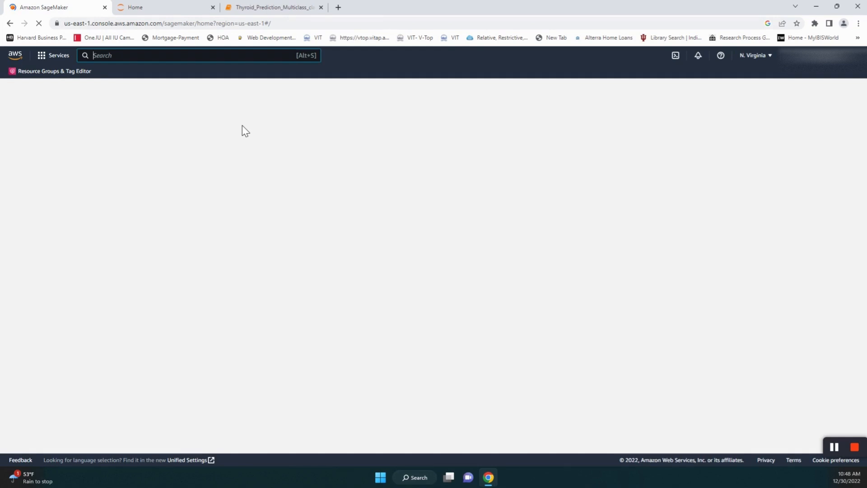
# - List the SageMaker endpoints under Inference, showing the InService xgboost endpoint
pyautogui.scroll(-3, 101, 355)
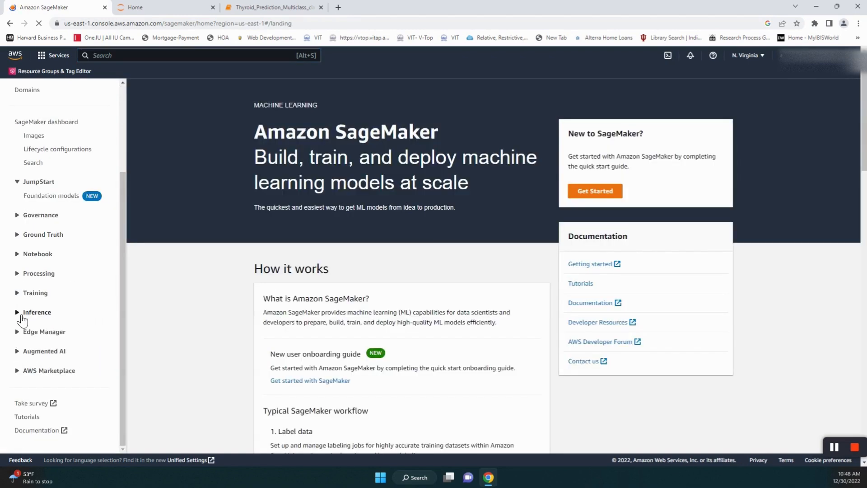
pyautogui.click(45, 313)
pyautogui.click(39, 389)
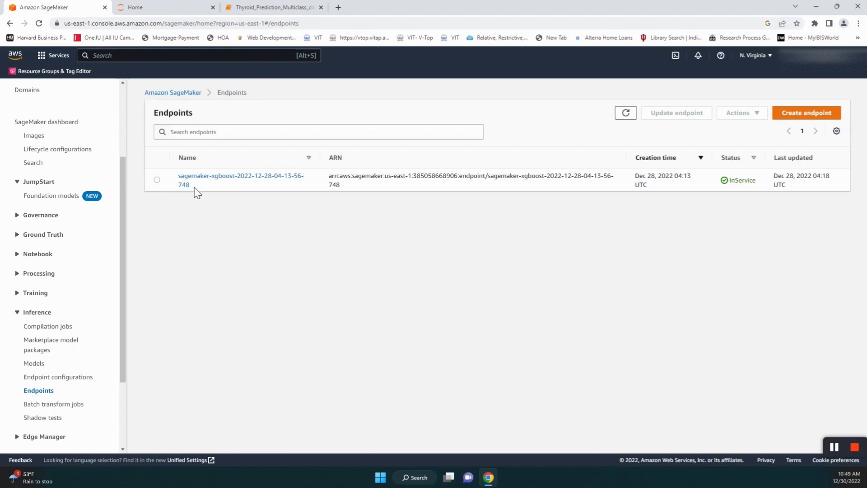
# - Open the Lambda console by searching 'lambda' and start a new function from scratch
pyautogui.click(154, 55)
pyautogui.write('lam')
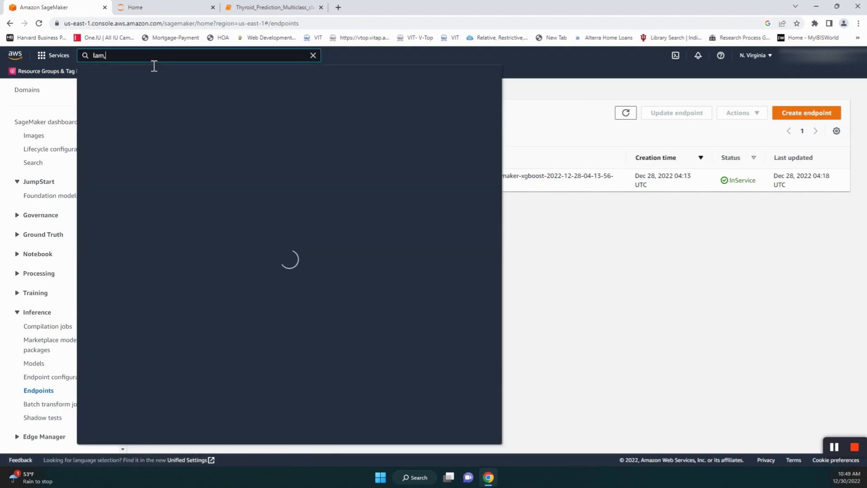
pyautogui.press('BackSpace')
pyautogui.press('BackSpace')
pyautogui.write('ambda')
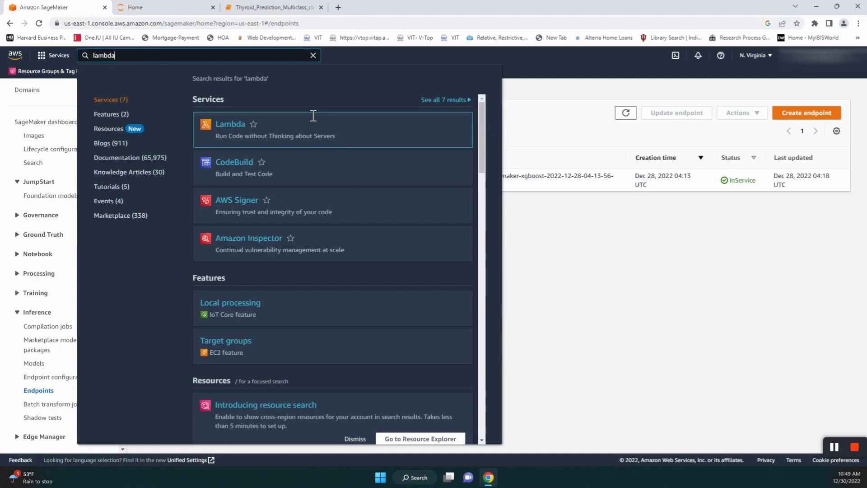
pyautogui.click(227, 121)
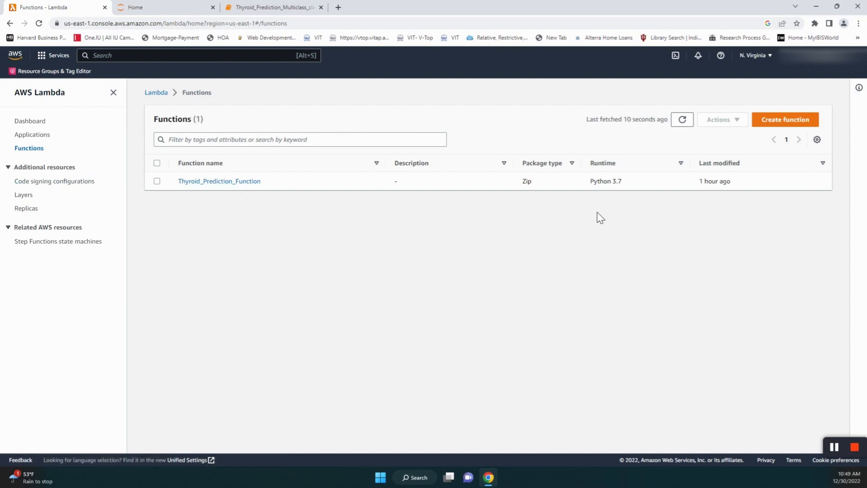
pyautogui.click(786, 123)
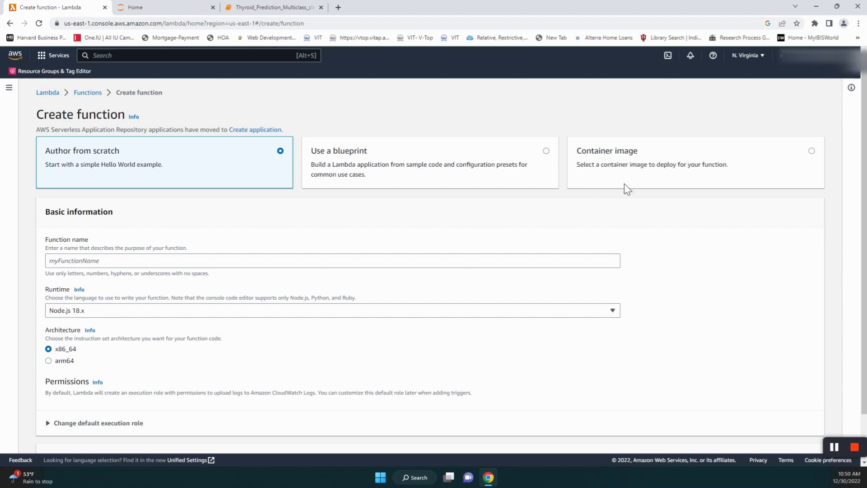
# - Set the new function's runtime to Python 3.9
pyautogui.scroll(-1, 323, 244)
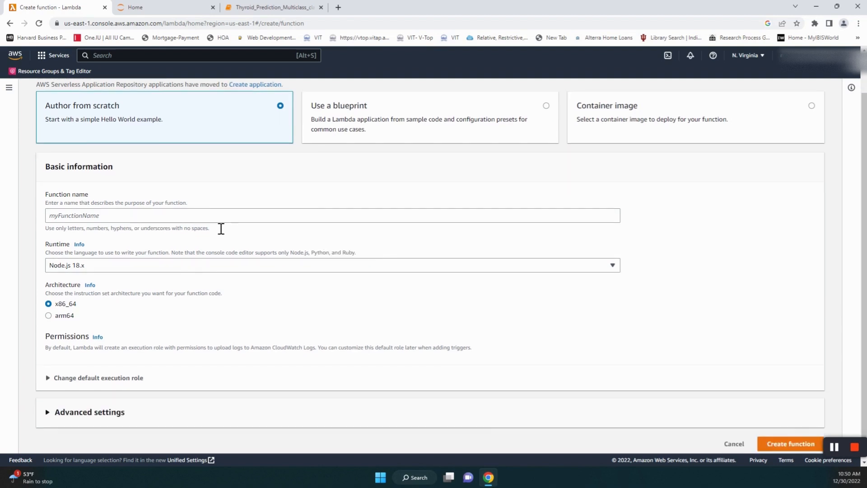
pyautogui.click(221, 225)
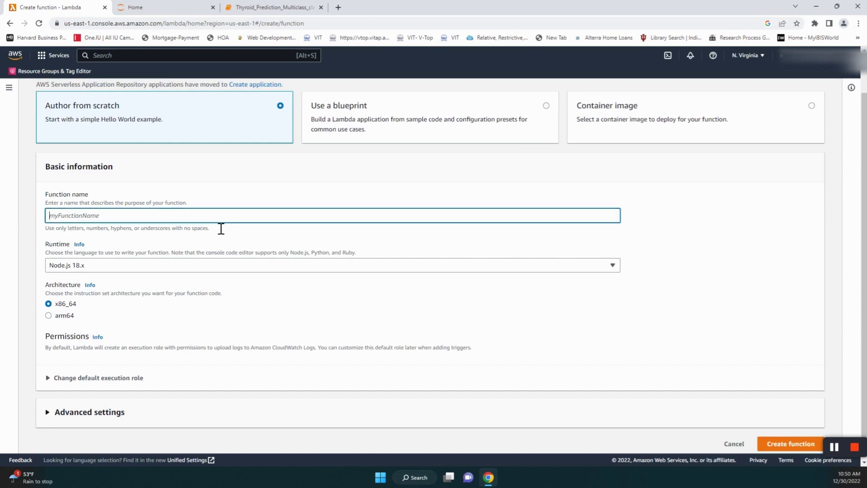
pyautogui.click(257, 266)
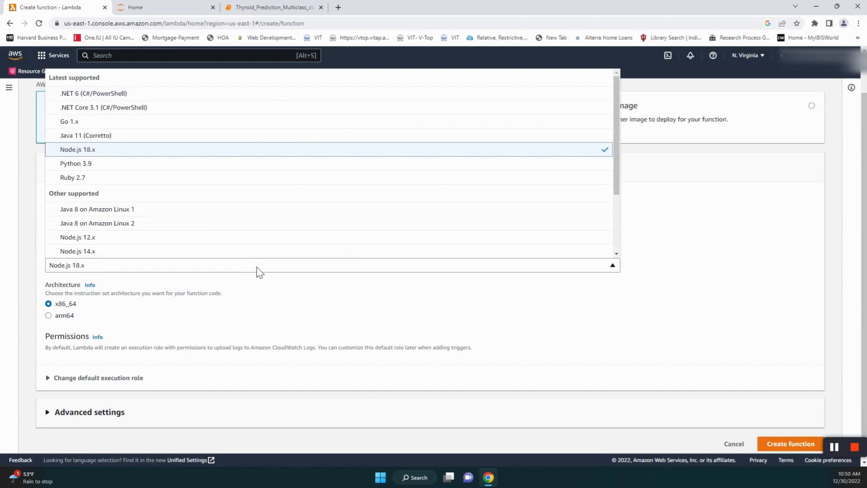
pyautogui.click(96, 164)
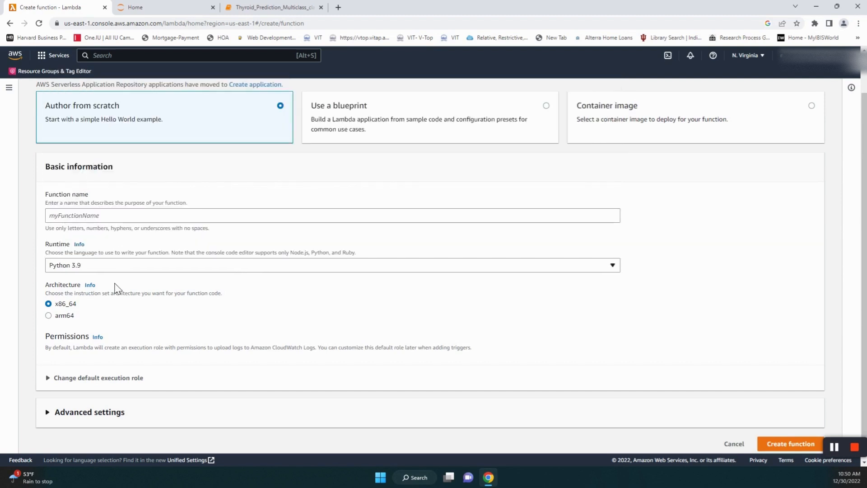
# - Show the Permissions help panel and the default execution role options
pyautogui.scroll(-1, 171, 295)
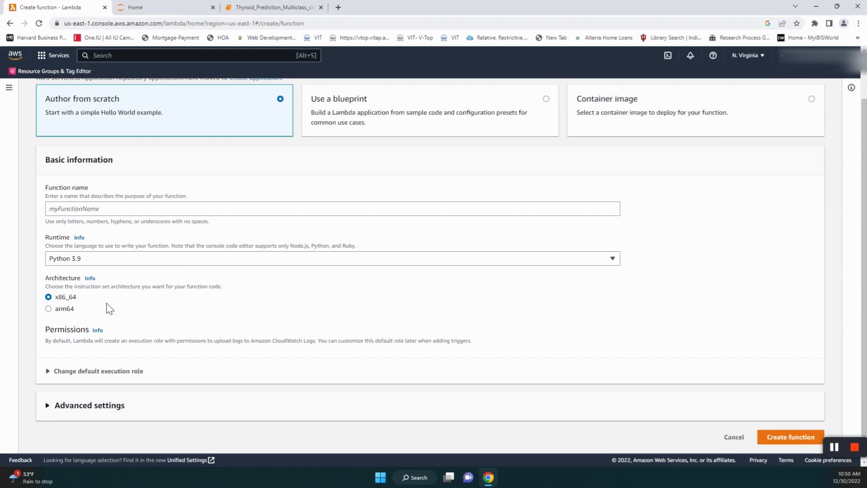
pyautogui.click(97, 330)
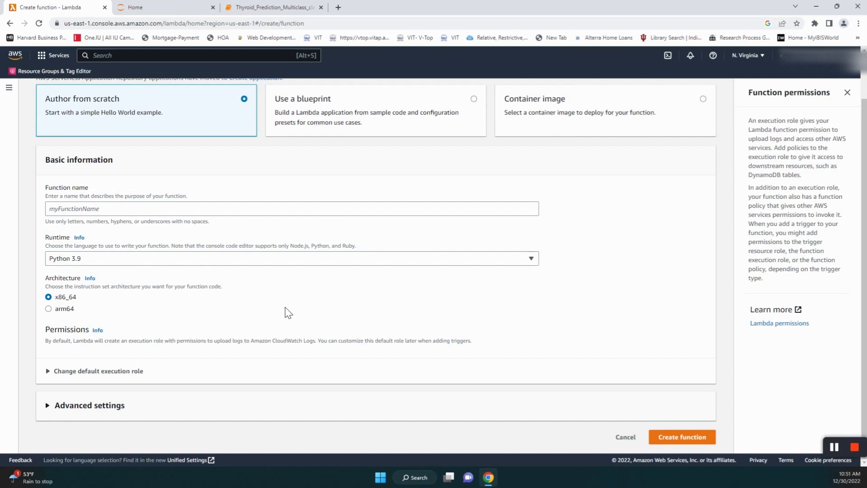
pyautogui.click(70, 371)
pyautogui.scroll(-3, 370, 264)
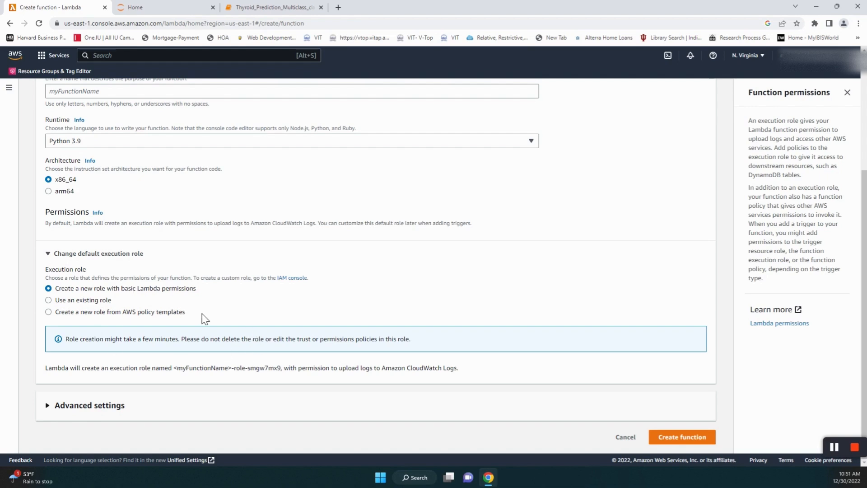
# - Expand Advanced settings, then tick and untick Enable tags
pyautogui.click(48, 406)
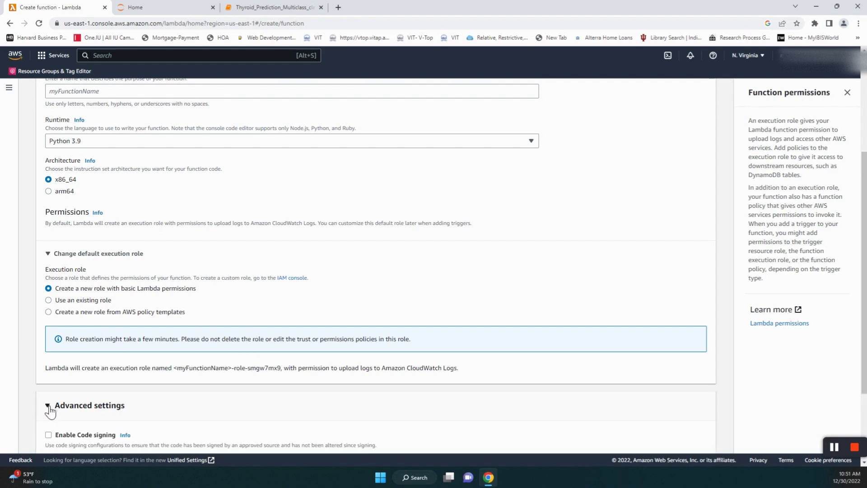
pyautogui.scroll(-2, 397, 351)
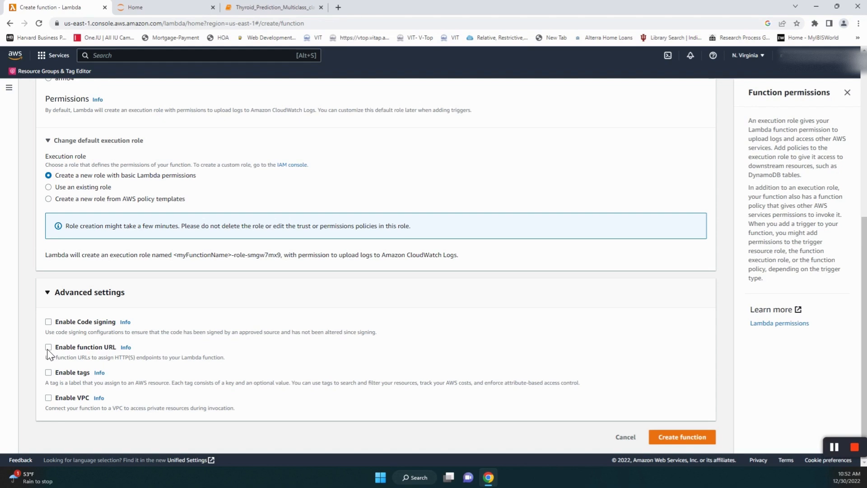
pyautogui.click(48, 373)
pyautogui.scroll(-2, 196, 406)
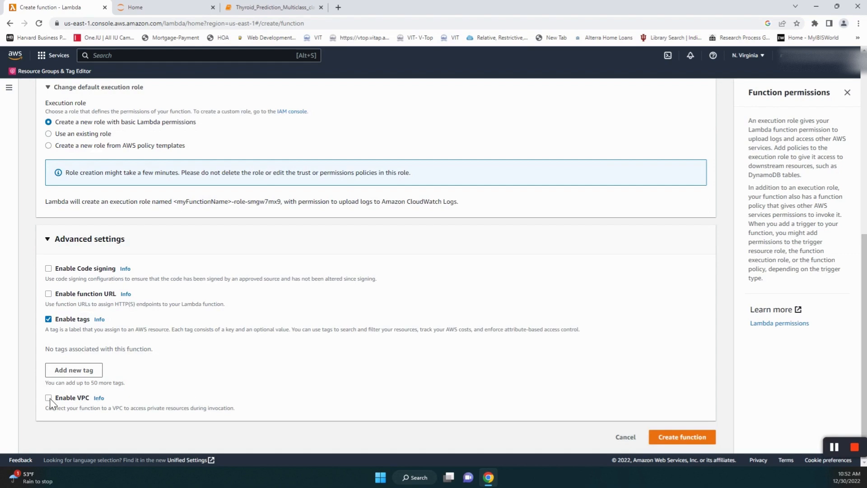
pyautogui.click(48, 319)
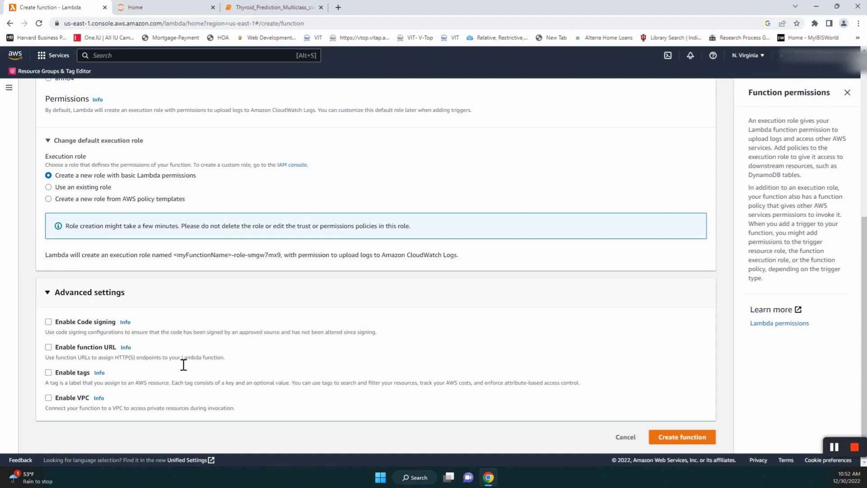
# - Review the form and cancel creating the new function
pyautogui.scroll(2, 183, 365)
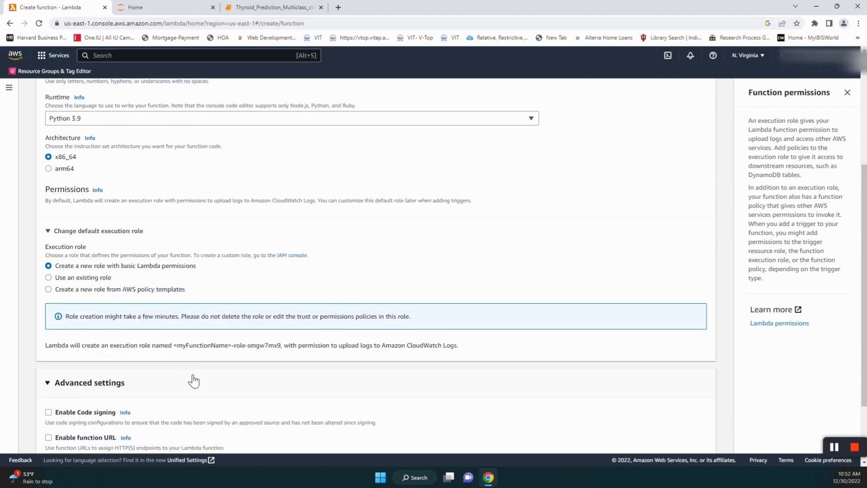
pyautogui.scroll(1, 194, 380)
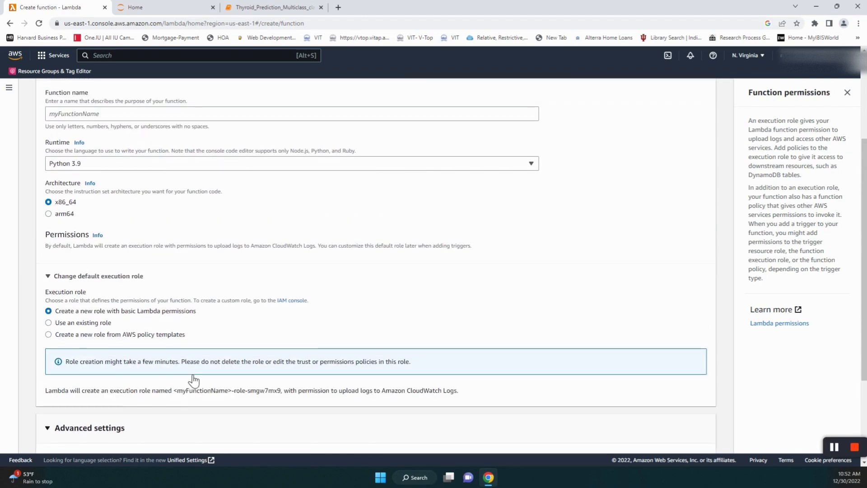
pyautogui.scroll(1, 389, 385)
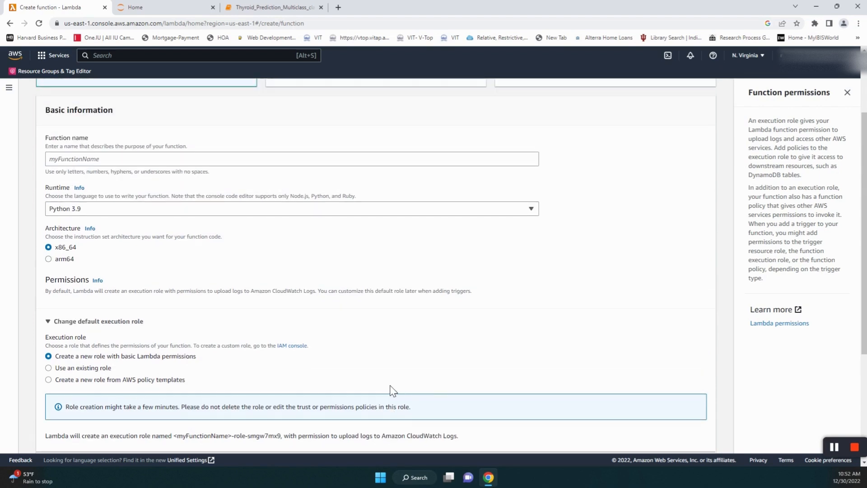
pyautogui.scroll(2, 391, 389)
pyautogui.scroll(-4, 391, 389)
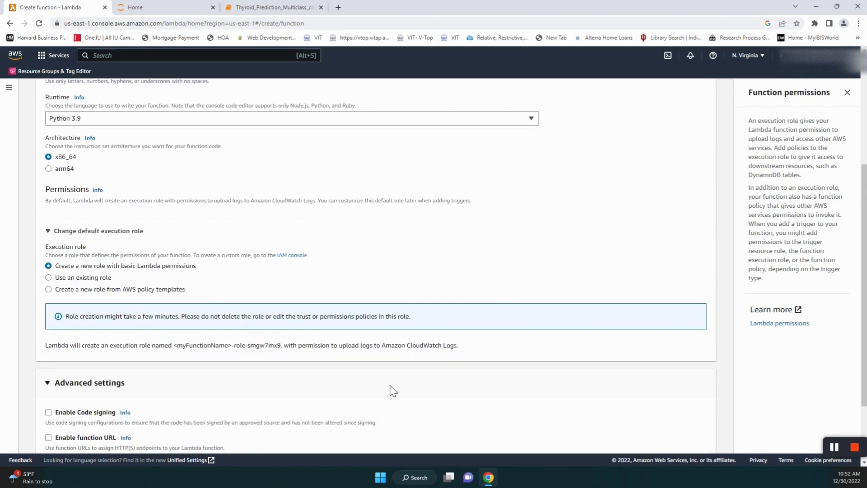
pyautogui.scroll(-2, 393, 391)
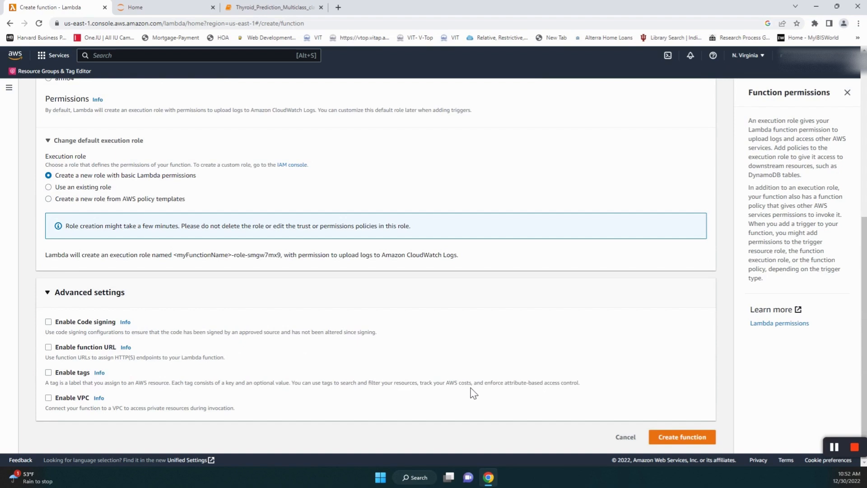
pyautogui.click(626, 436)
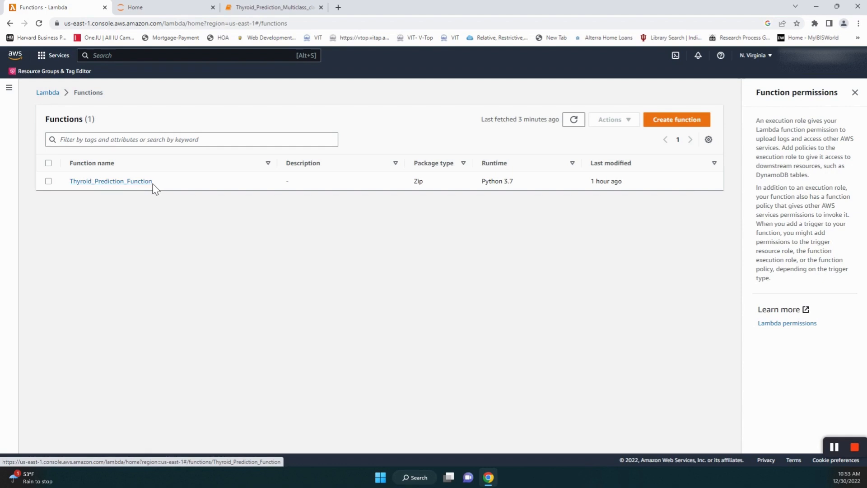
# - Open Thyroid_Prediction_Function, close the permissions help, and scroll to its Code source
pyautogui.click(128, 186)
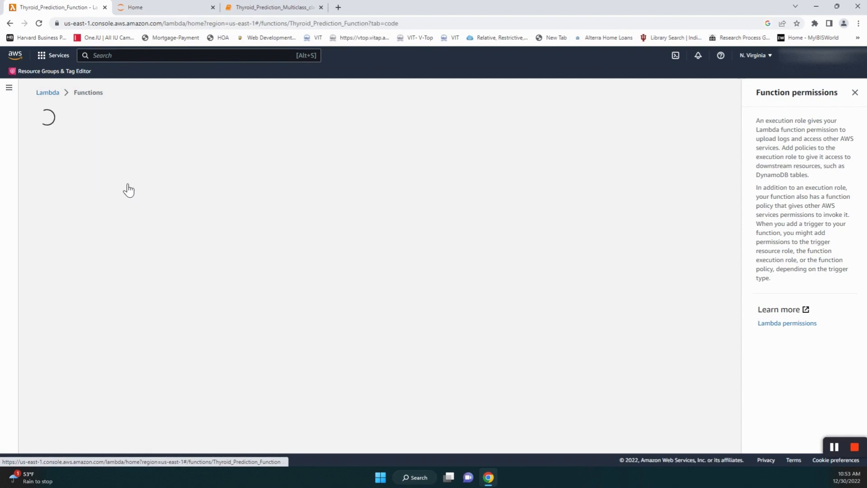
pyautogui.tripleClick(862, 94)
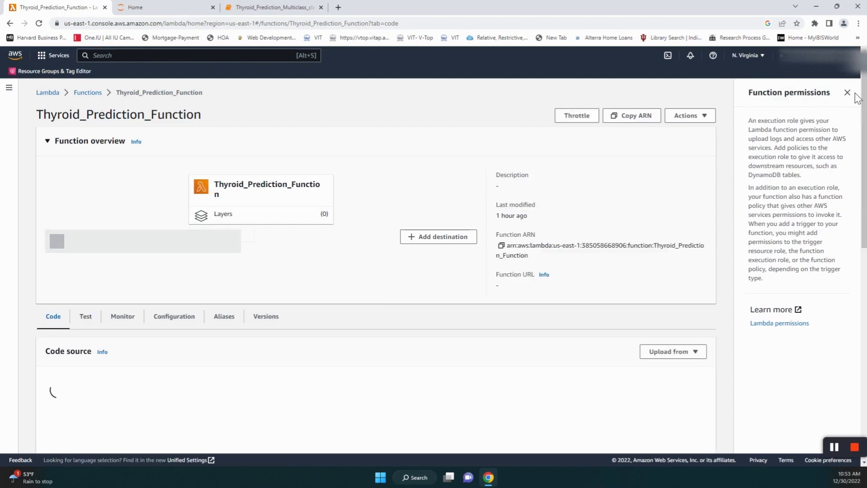
pyautogui.click(853, 93)
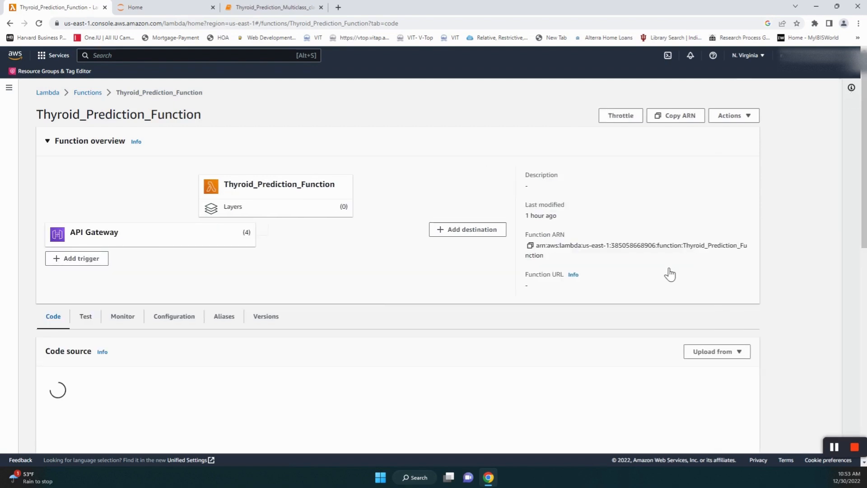
pyautogui.scroll(-1, 371, 107)
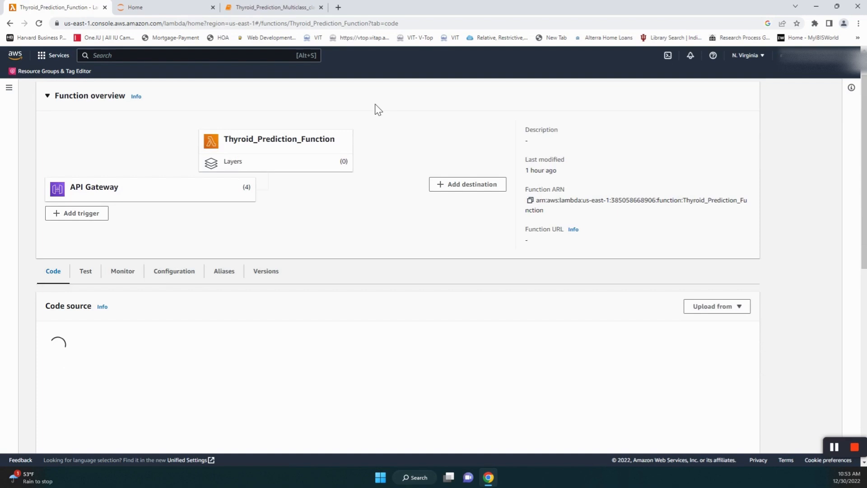
pyautogui.scroll(-3, 374, 105)
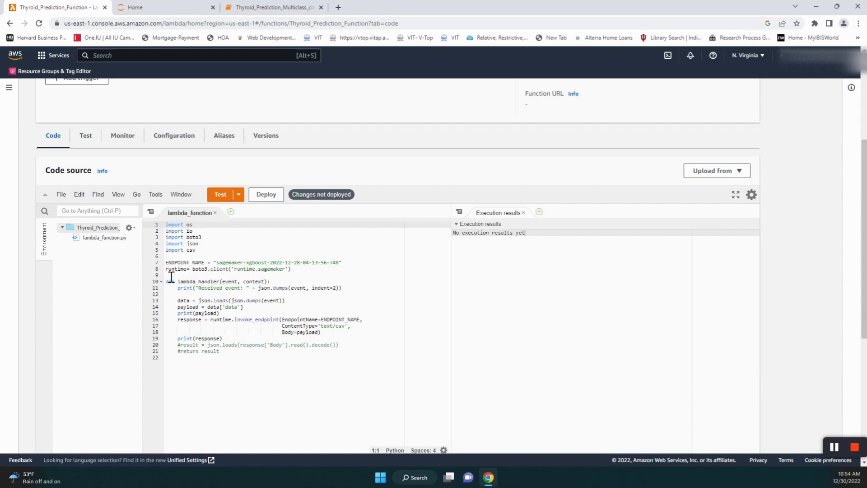
pyautogui.scroll(-1, 313, 344)
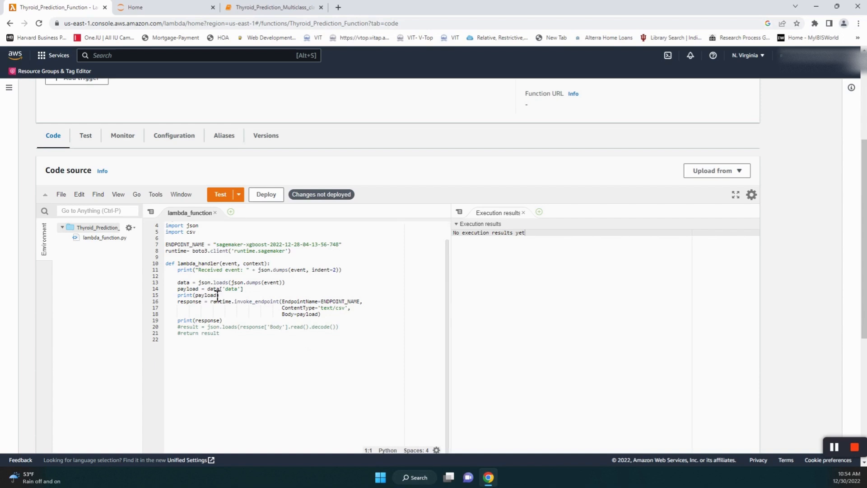
pyautogui.moveTo(170, 266); pyautogui.dragTo(283, 326)
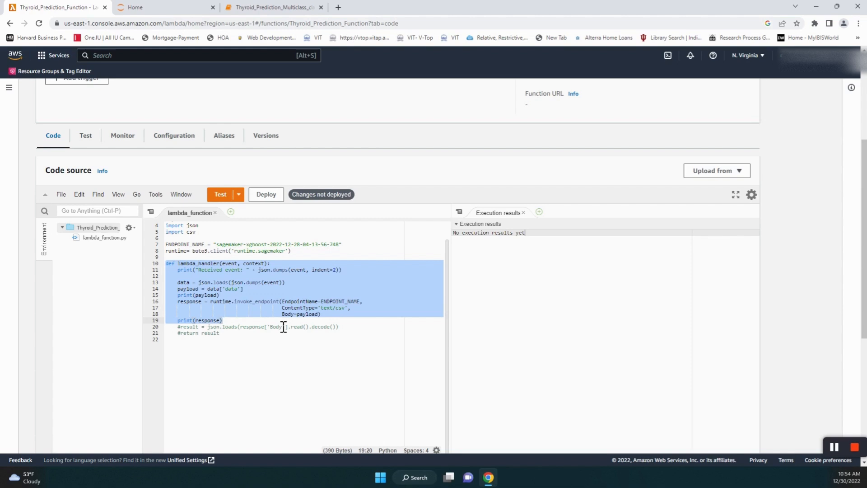
pyautogui.click(225, 264)
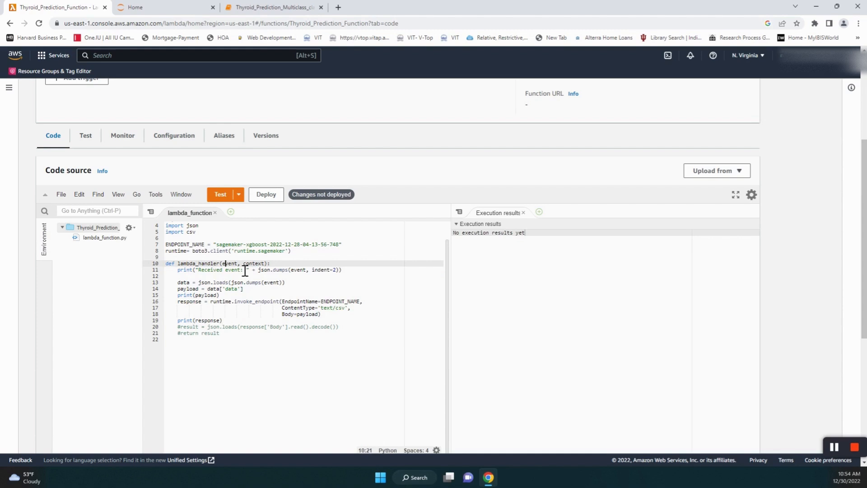
pyautogui.doubleClick(229, 266)
pyautogui.click(185, 283)
pyautogui.moveTo(178, 270); pyautogui.dragTo(351, 278)
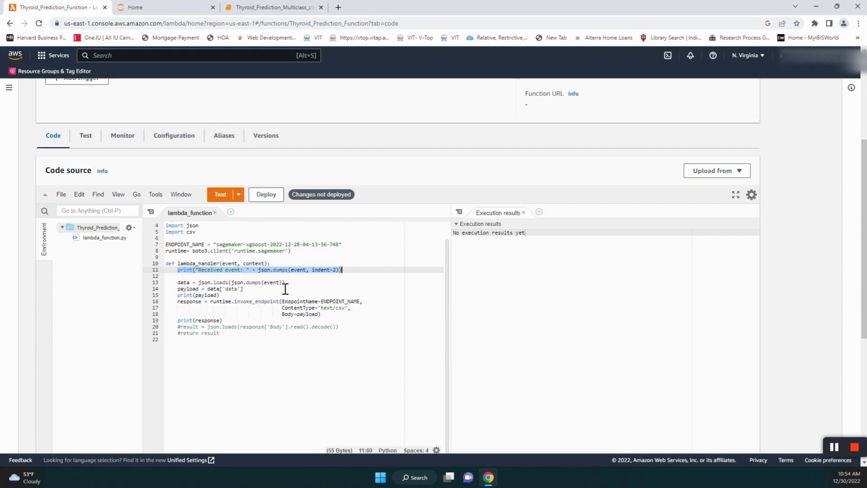
pyautogui.moveTo(295, 285); pyautogui.dragTo(186, 290)
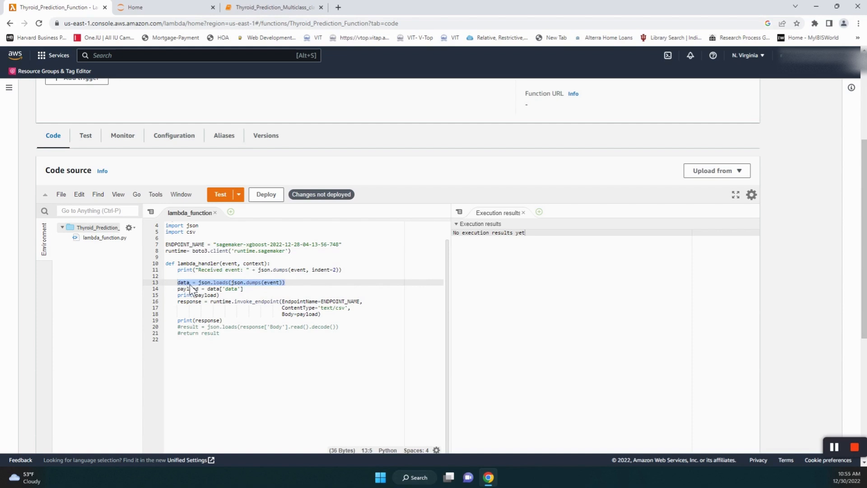
pyautogui.click(218, 289)
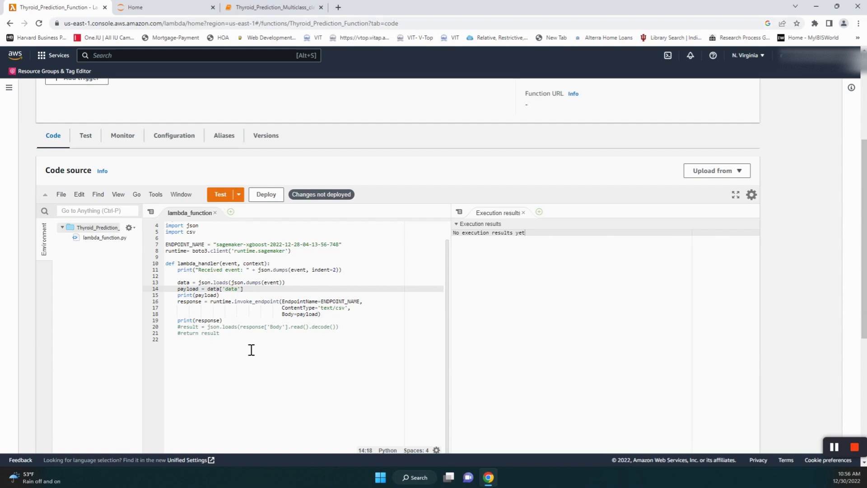
pyautogui.click(238, 194)
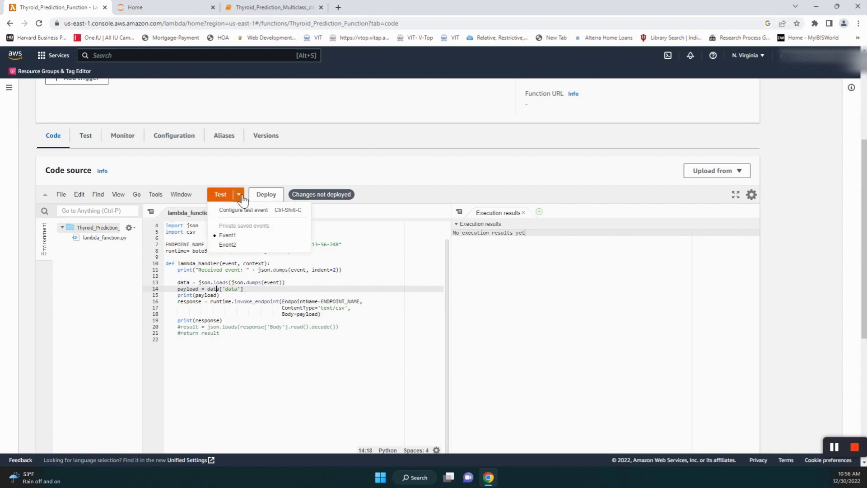
pyautogui.click(249, 214)
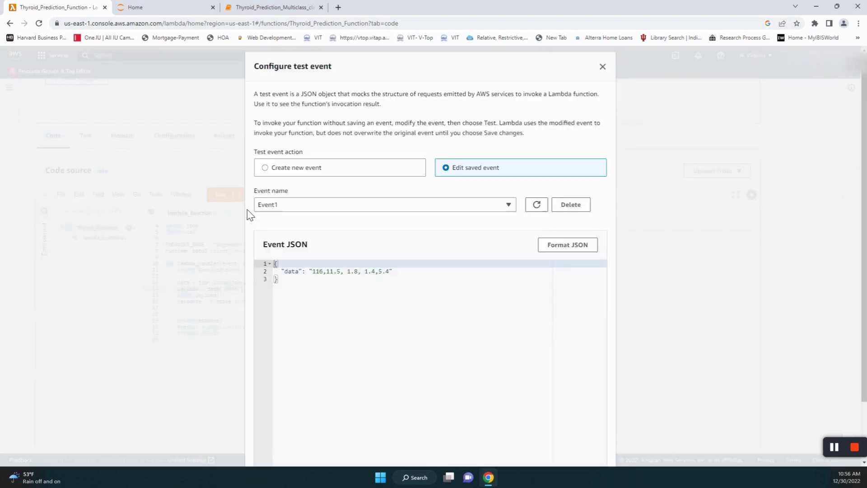
pyautogui.click(269, 164)
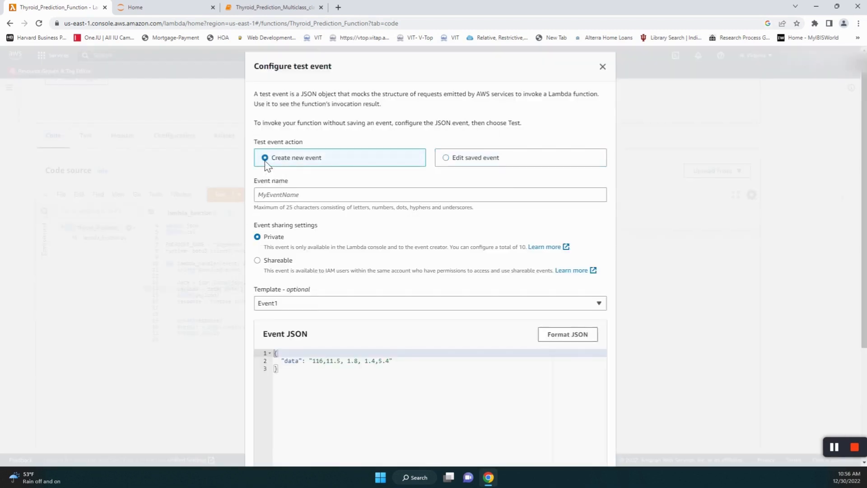
pyautogui.click(448, 161)
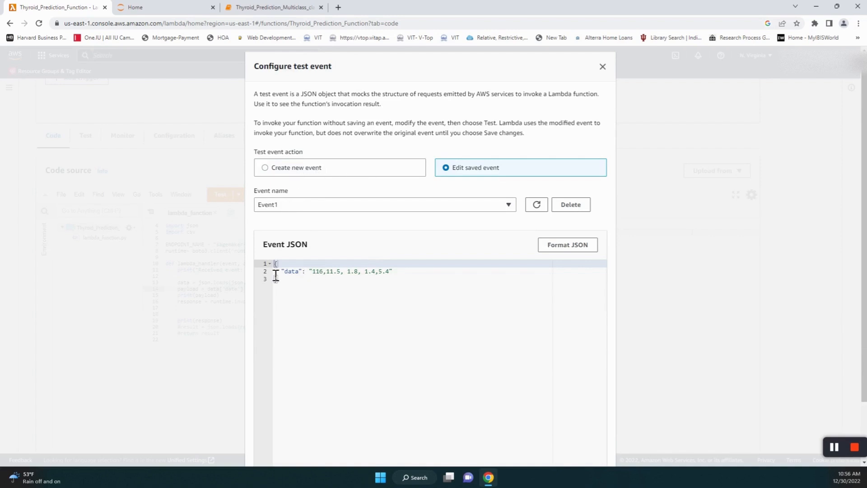
pyautogui.hotkey('ctrl', 'a')
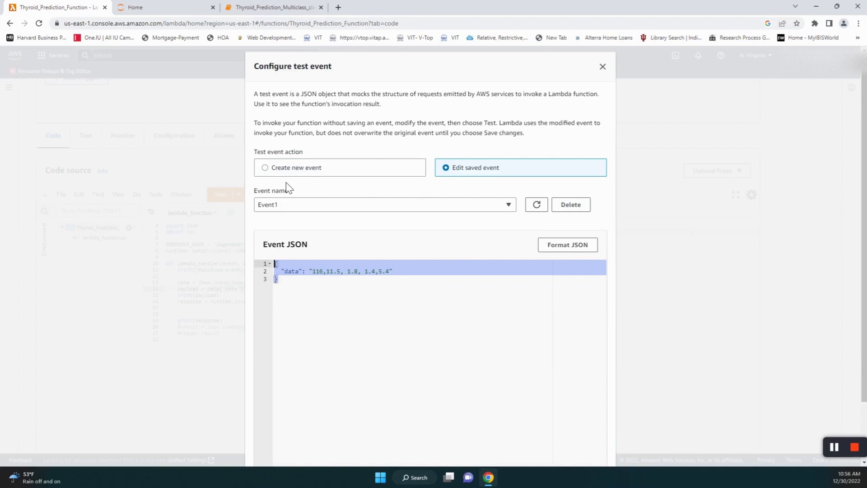
pyautogui.click(267, 168)
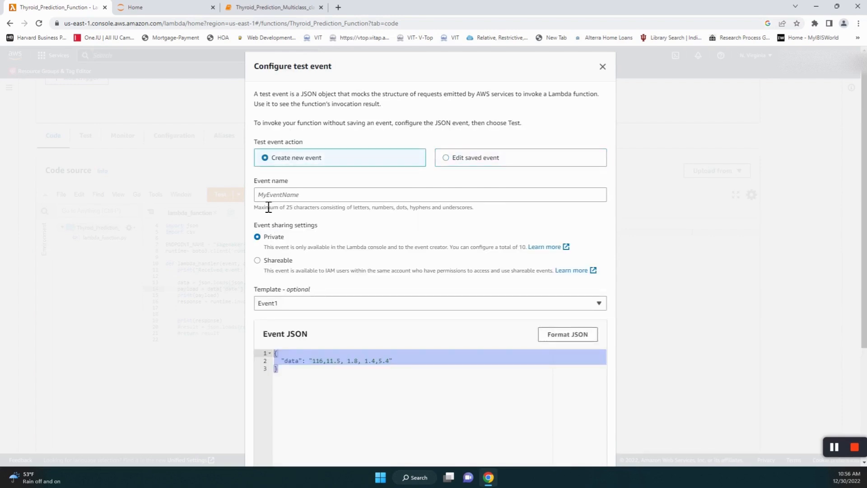
pyautogui.press('Tab')
pyautogui.click(292, 199)
pyautogui.write('Event')
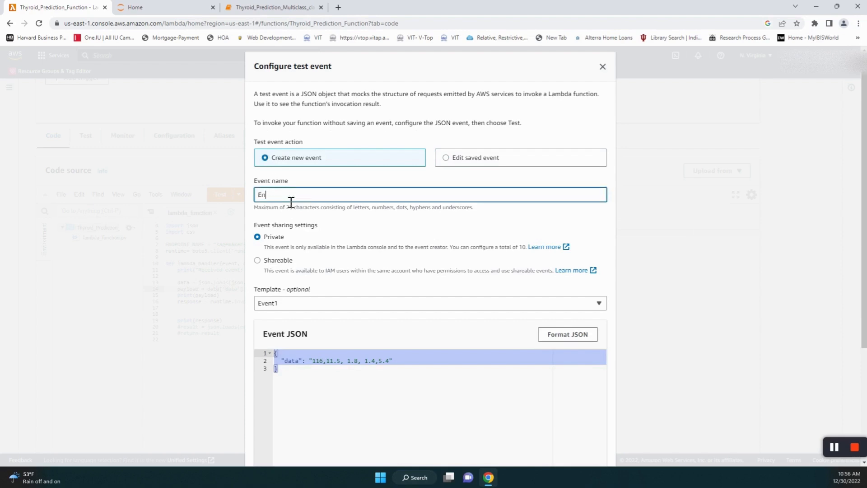
pyautogui.write('3')
pyautogui.scroll(-2, 329, 252)
pyautogui.click(342, 217)
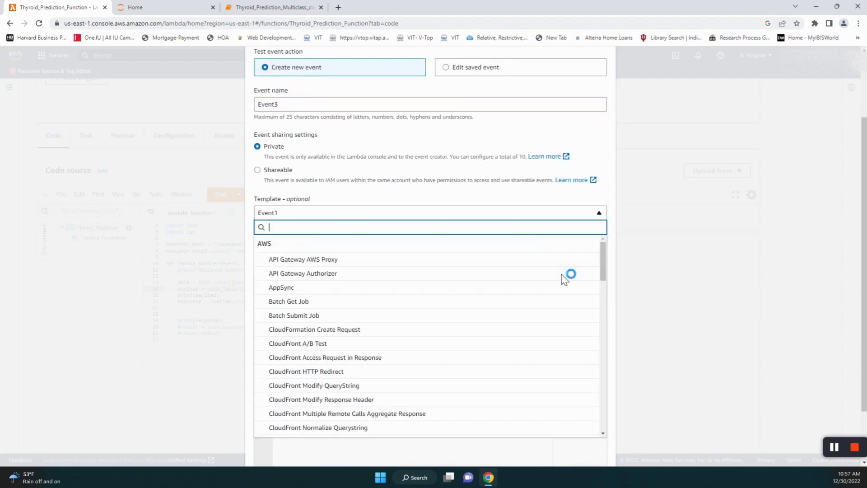
pyautogui.click(203, 422)
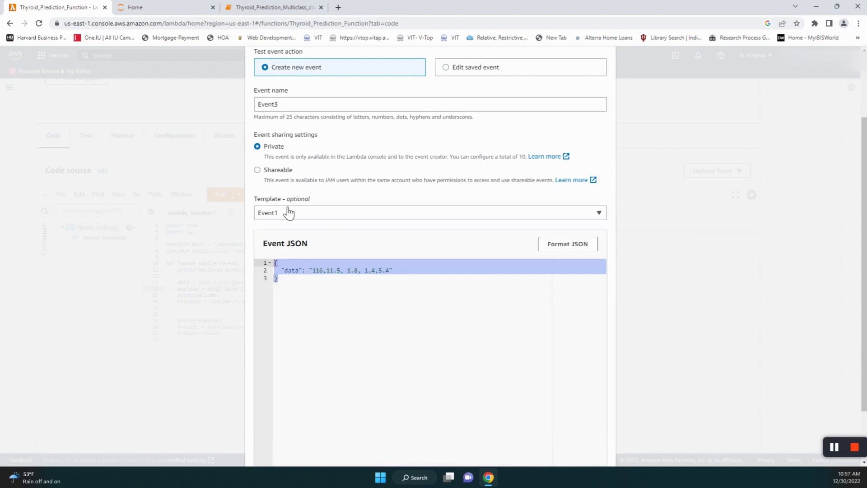
pyautogui.press('Escape')
pyautogui.click(241, 196)
pyautogui.click(243, 210)
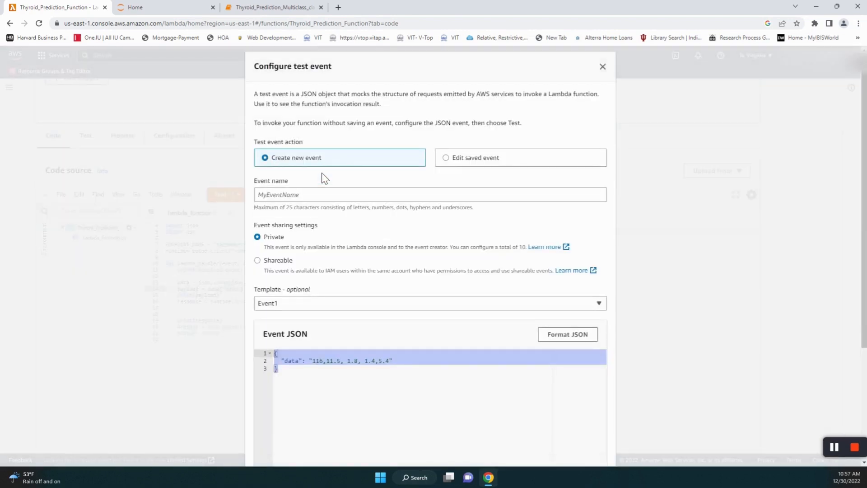
pyautogui.click(297, 197)
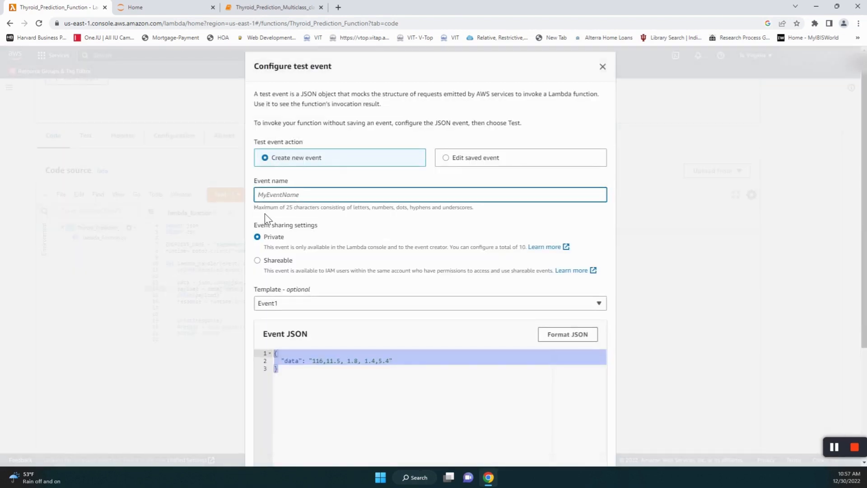
pyautogui.write('Event3')
pyautogui.click(351, 371)
pyautogui.scroll(-4, 311, 240)
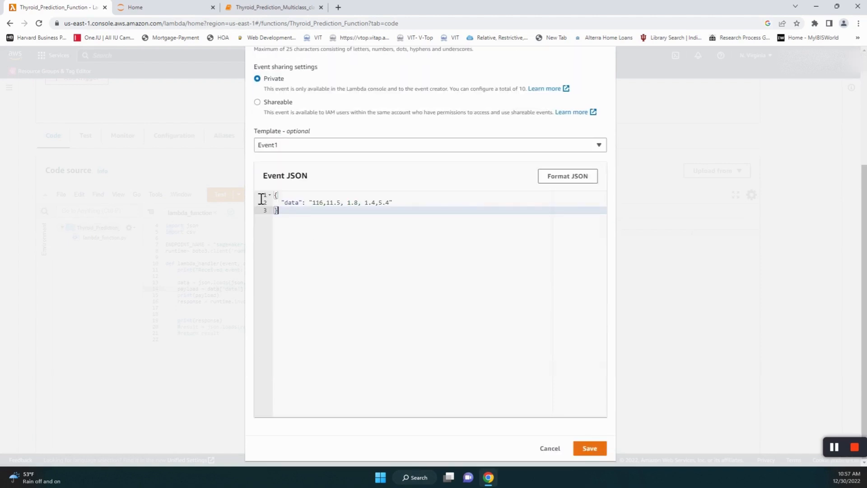
pyautogui.hotkey('ctrl', 'a')
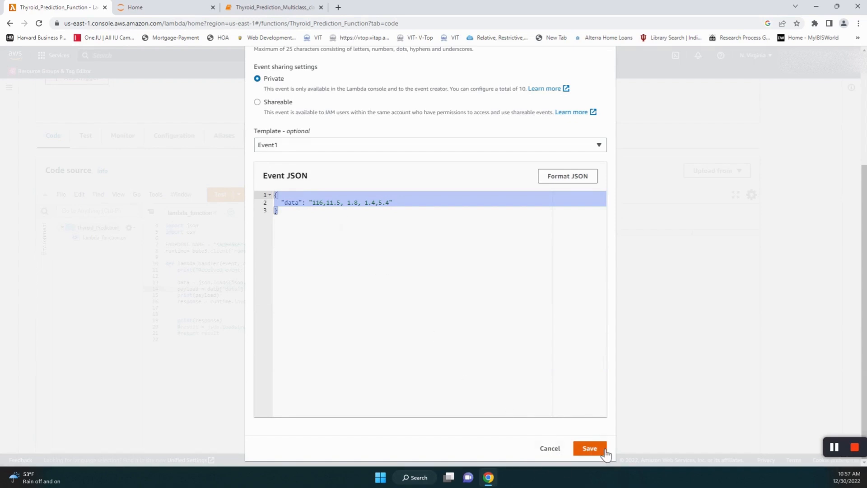
pyautogui.click(553, 451)
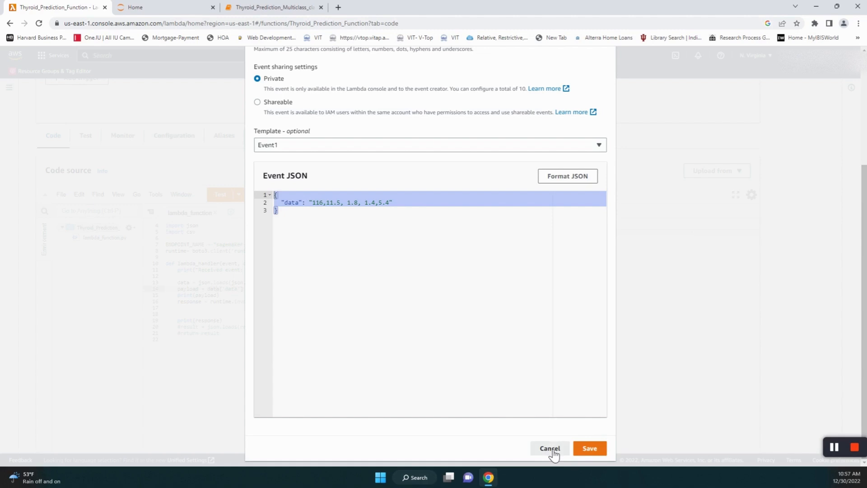
pyautogui.click(238, 195)
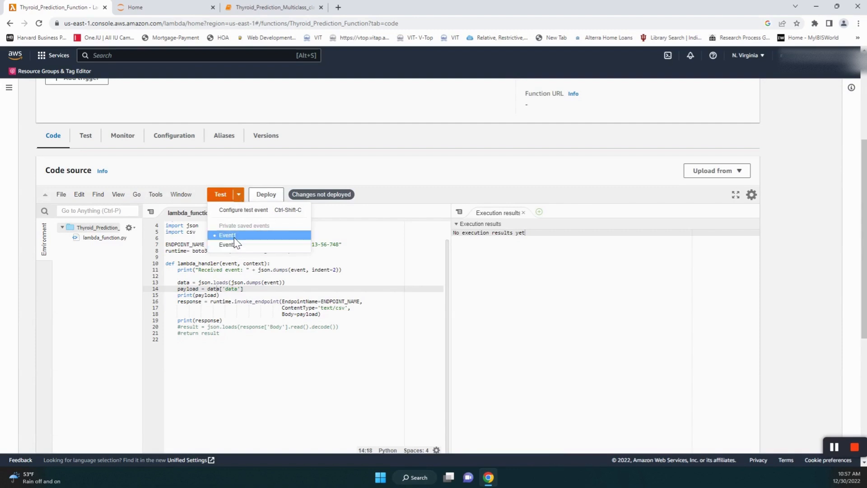
pyautogui.click(241, 196)
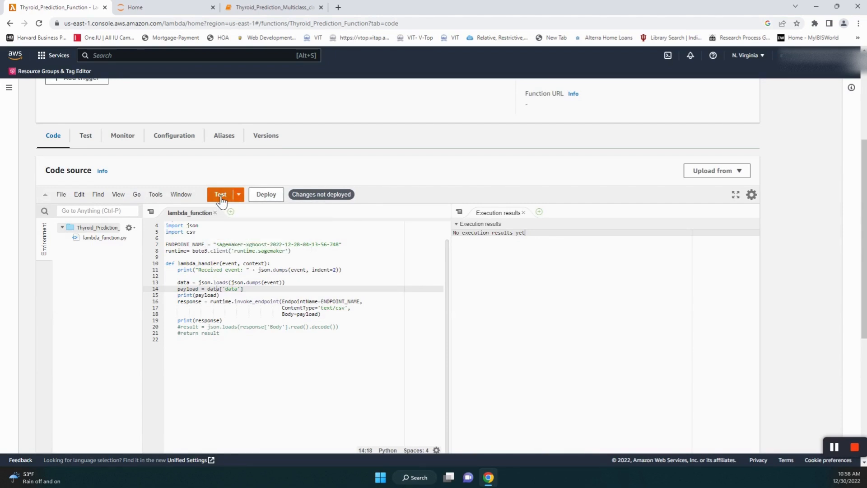
pyautogui.click(220, 196)
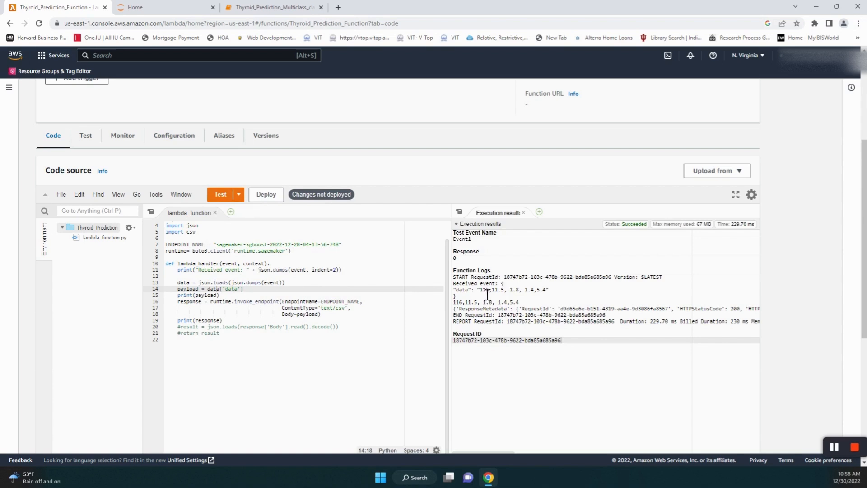
pyautogui.moveTo(481, 296); pyautogui.dragTo(553, 297)
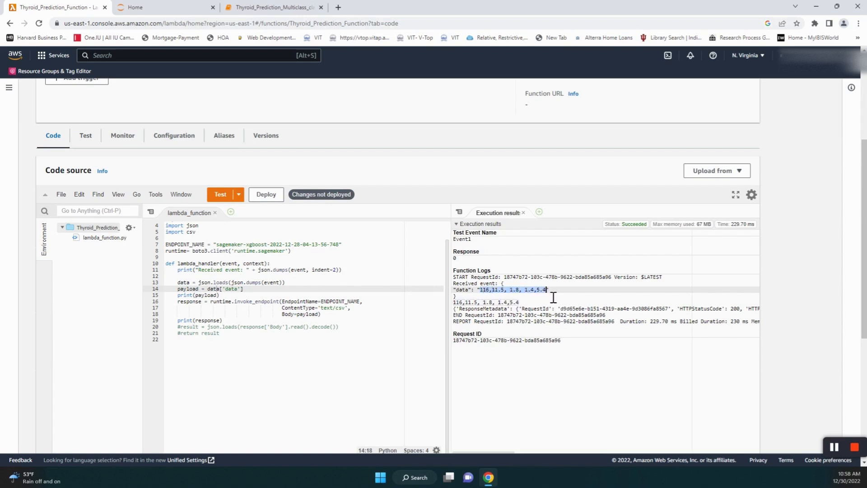
pyautogui.click(465, 262)
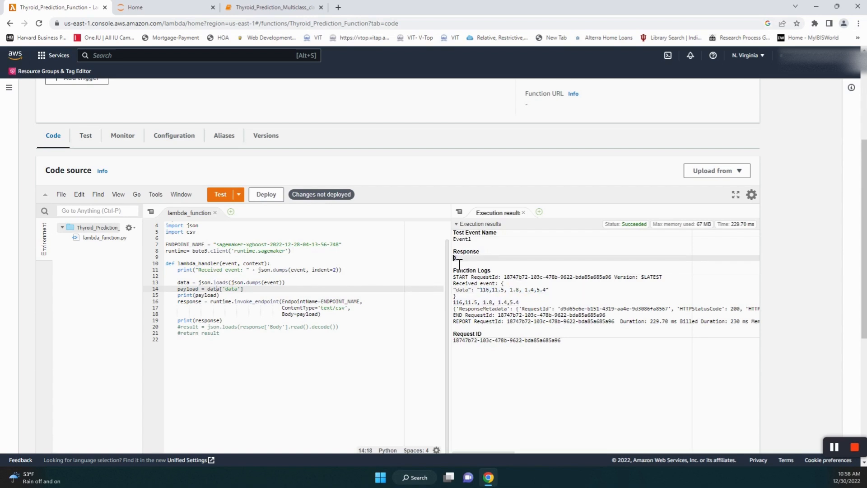
pyautogui.click(241, 196)
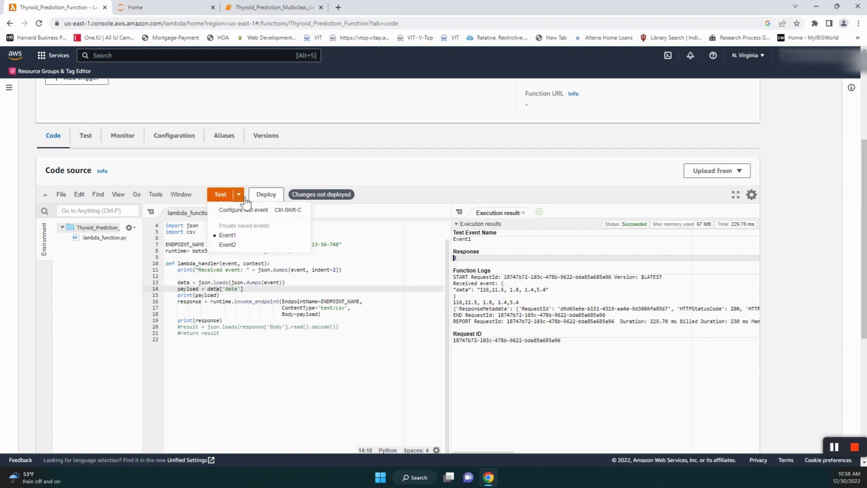
pyautogui.click(237, 246)
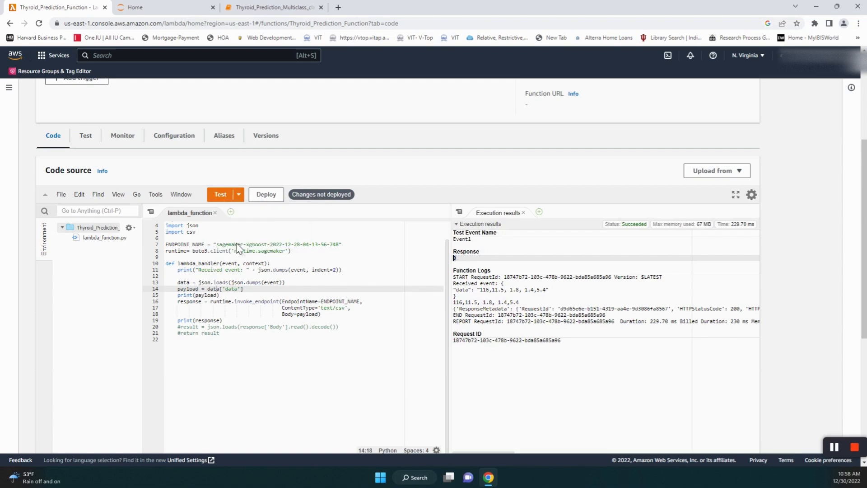
pyautogui.click(221, 195)
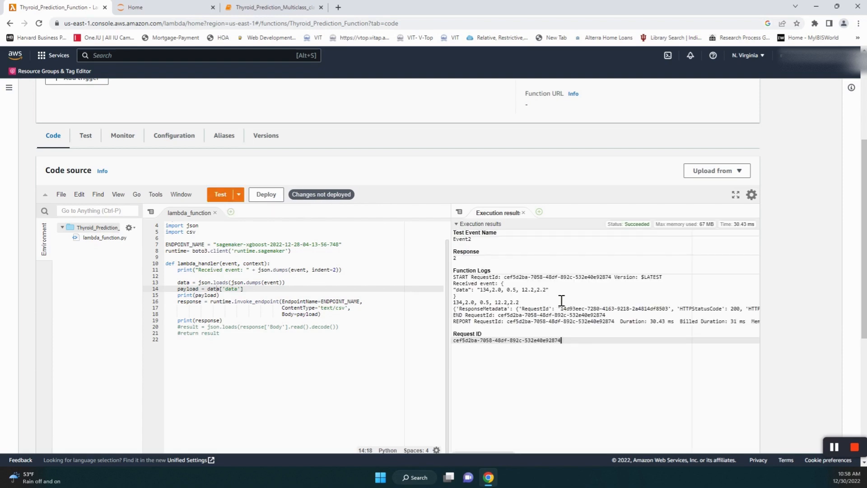
pyautogui.moveTo(549, 290); pyautogui.dragTo(480, 291)
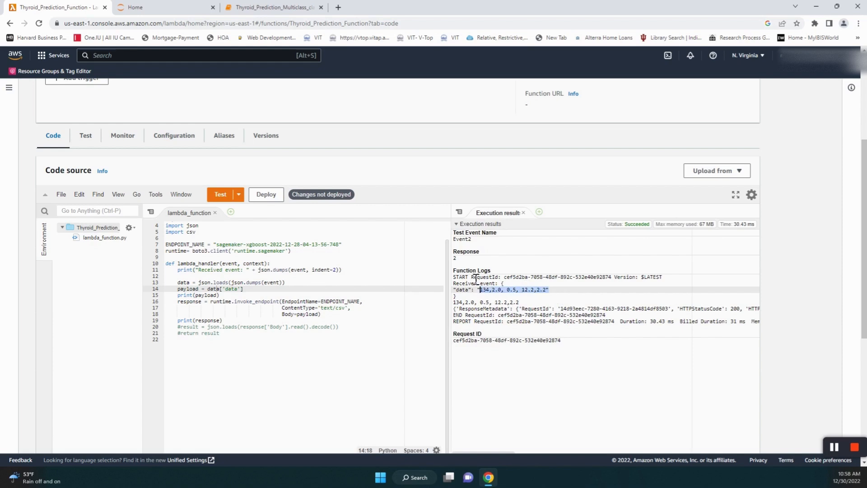
pyautogui.click(464, 260)
pyautogui.moveTo(464, 262); pyautogui.dragTo(452, 258)
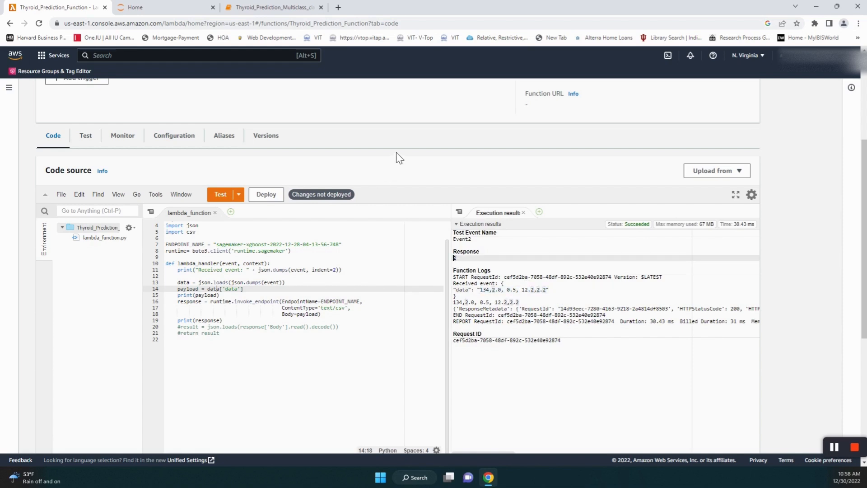
pyautogui.scroll(-1, 399, 158)
pyautogui.scroll(1, 400, 157)
pyautogui.scroll(1, 402, 153)
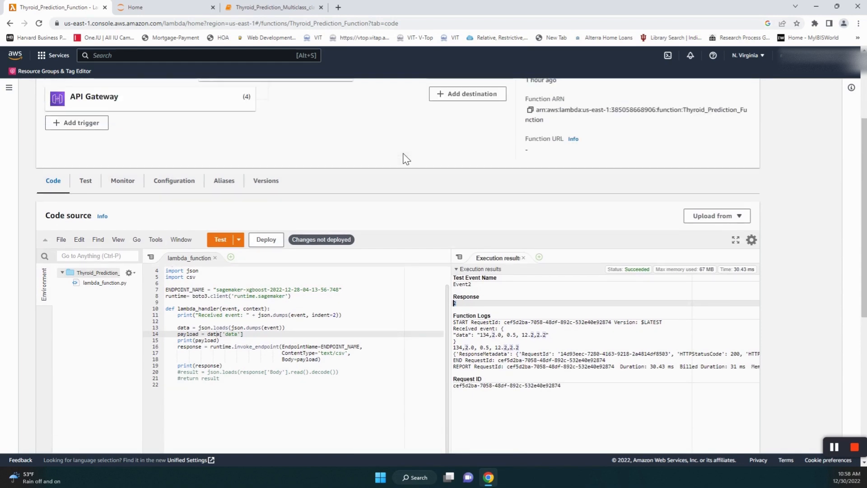
pyautogui.scroll(-1, 403, 159)
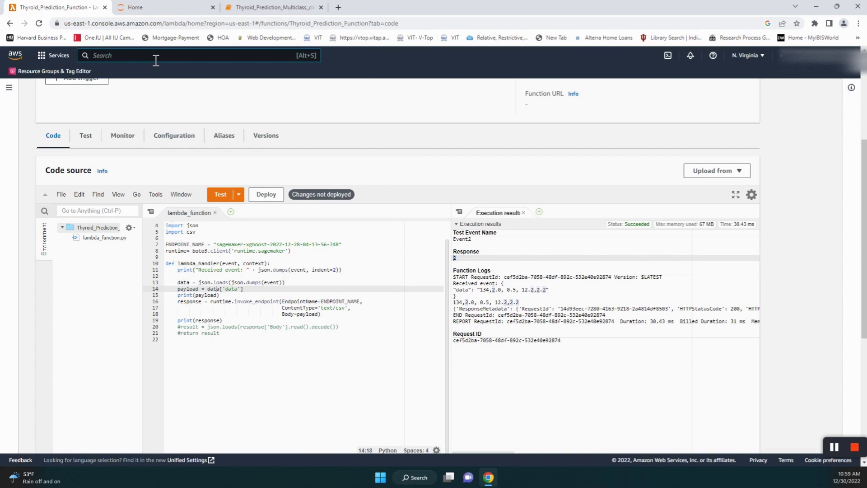
# - Open IAM by searching 'IAM' and list its six roles
pyautogui.write('IAM')
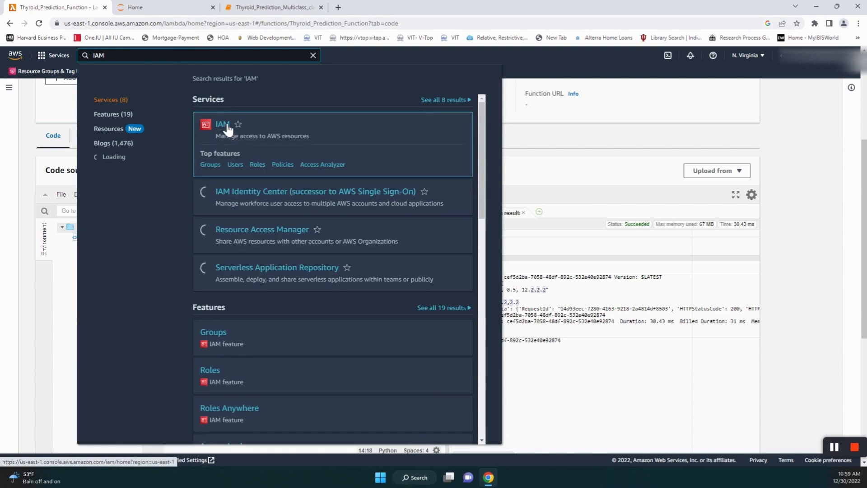
pyautogui.click(228, 131)
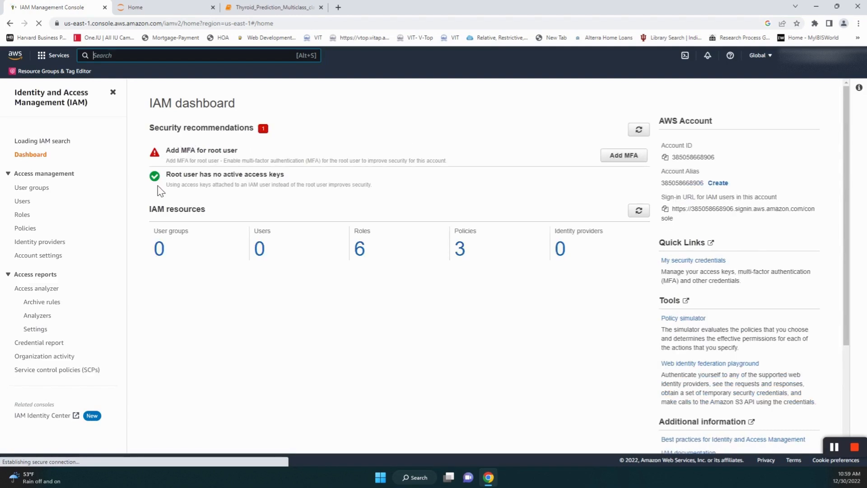
pyautogui.click(27, 217)
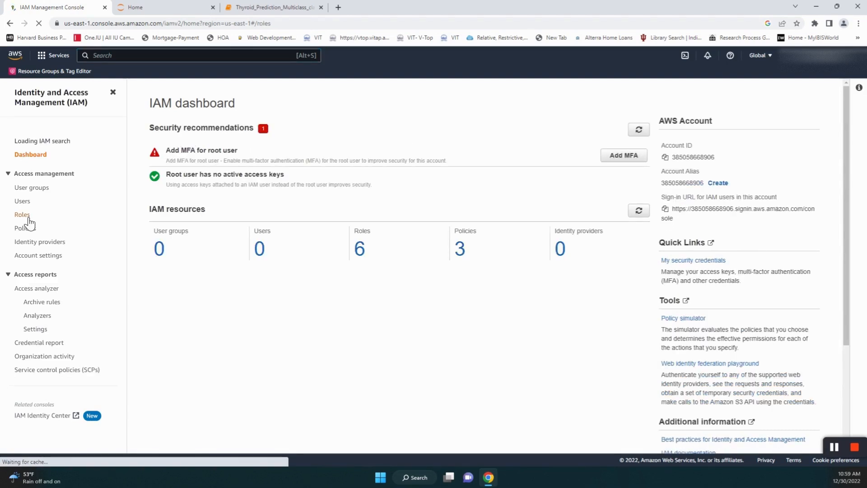
pyautogui.click(27, 215)
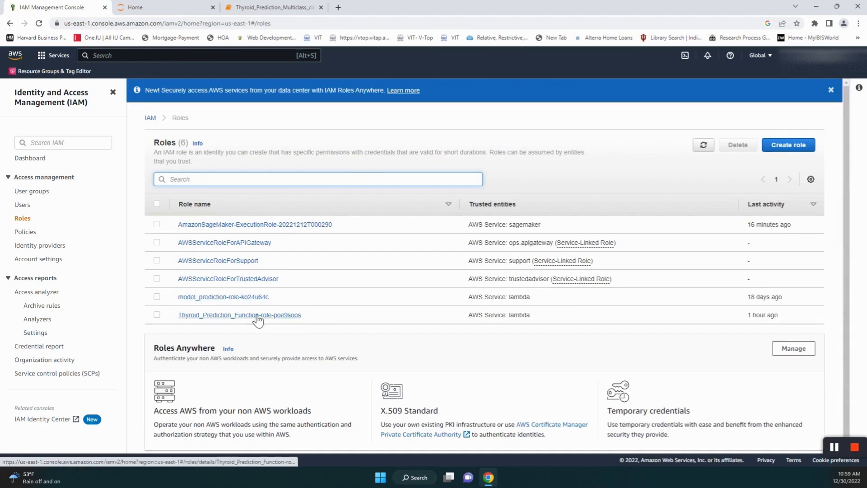
# - Open the Thyroid_Prediction_Function-role-poe9soos role and go to Attach policies
pyautogui.click(229, 316)
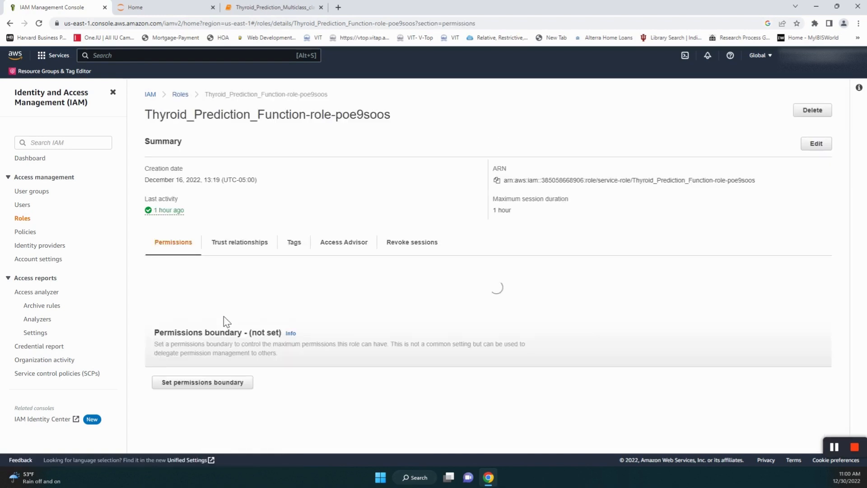
pyautogui.scroll(-1, 245, 356)
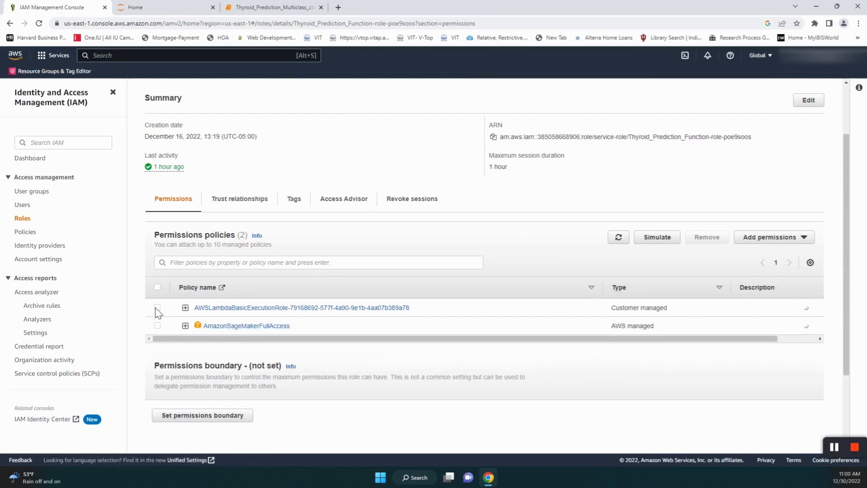
pyautogui.click(803, 237)
pyautogui.click(761, 253)
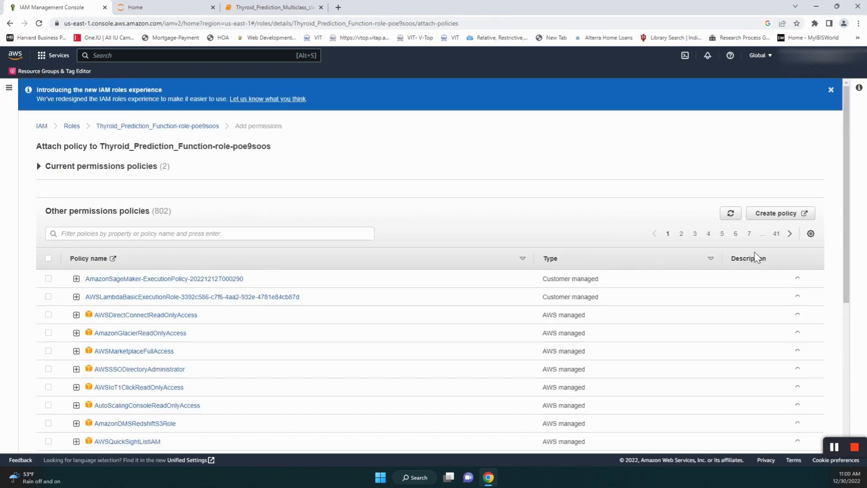
# - Filter policies by 'sagemaker', clear the filter, and cancel back to the role's permissions
pyautogui.click(161, 238)
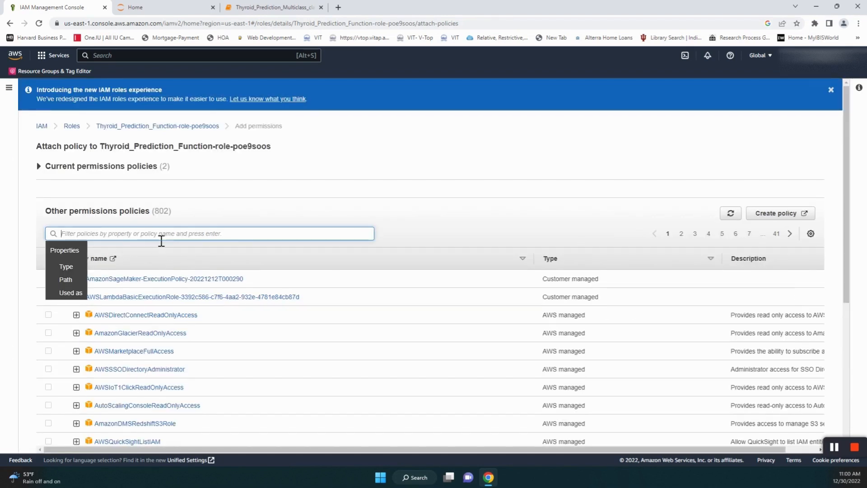
pyautogui.write('sagemaker')
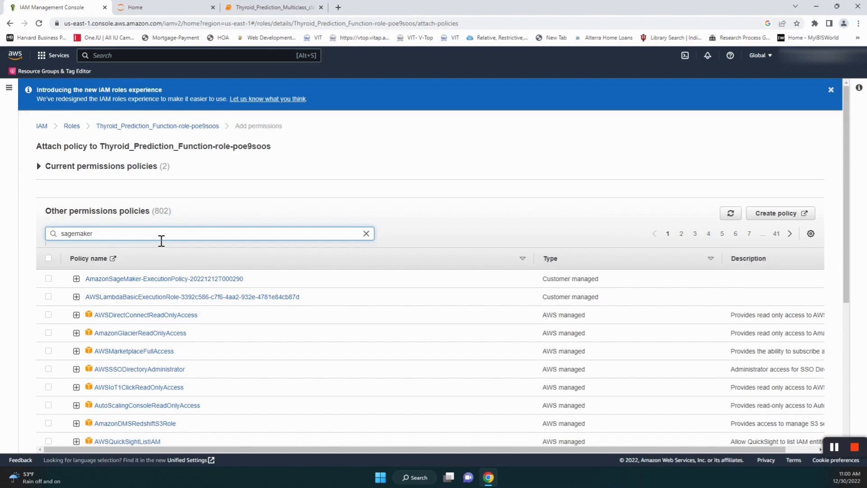
pyautogui.scroll(-5, 287, 293)
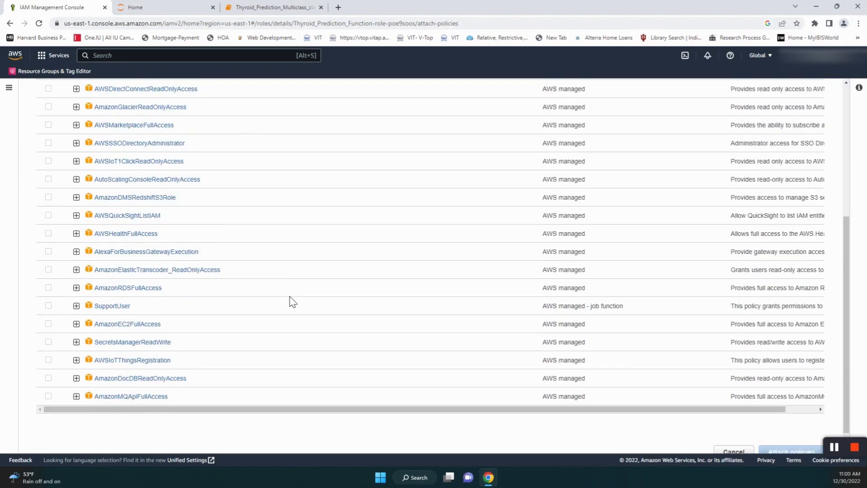
pyautogui.scroll(5, 298, 309)
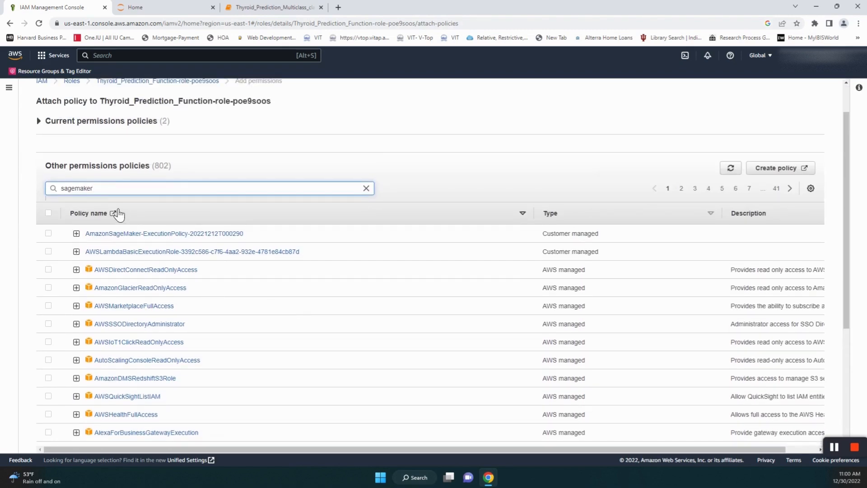
pyautogui.moveTo(113, 197); pyautogui.dragTo(26, 200)
pyautogui.press('BackSpace')
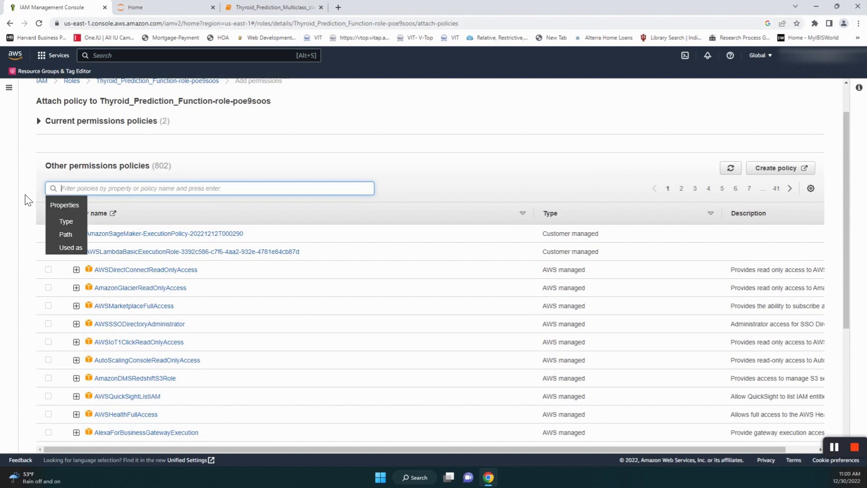
pyautogui.scroll(-4, 479, 179)
pyautogui.scroll(-1, 479, 179)
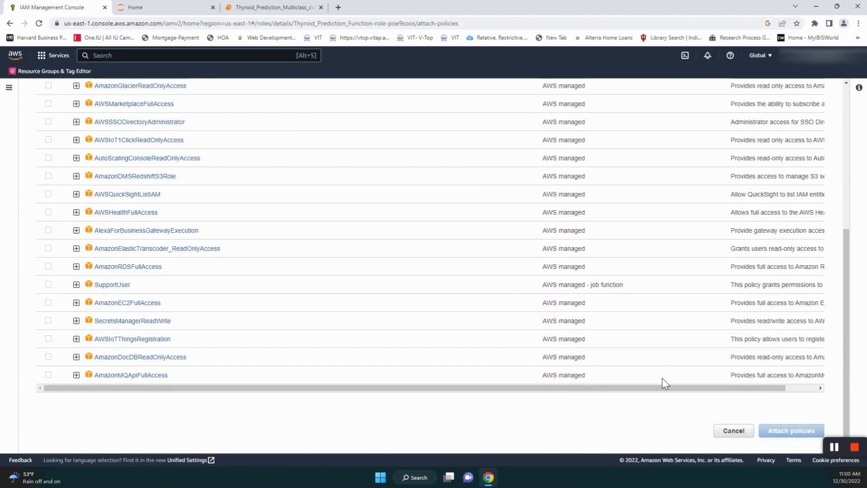
pyautogui.click(734, 432)
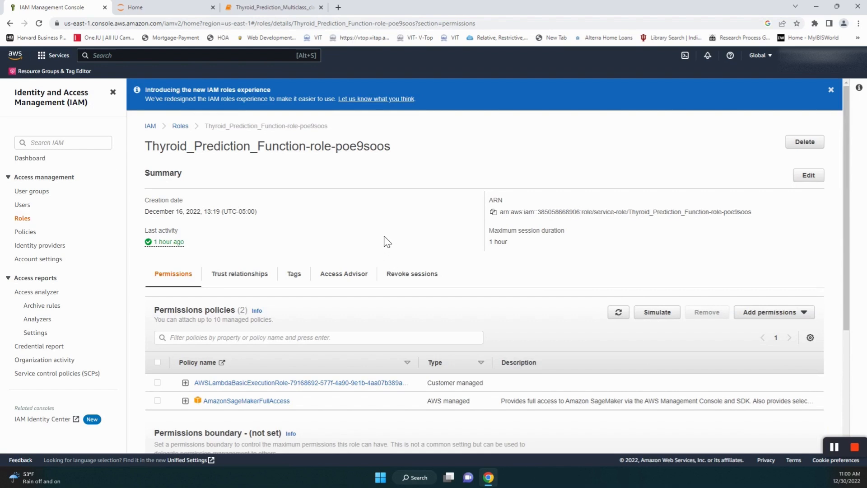
# - Open API Gateway by searching 'API' and start creating a new API
pyautogui.click(114, 62)
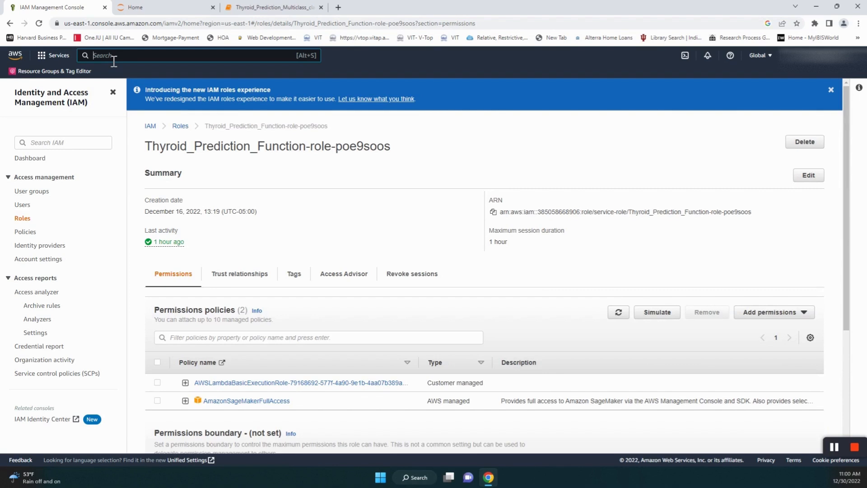
pyautogui.write('API')
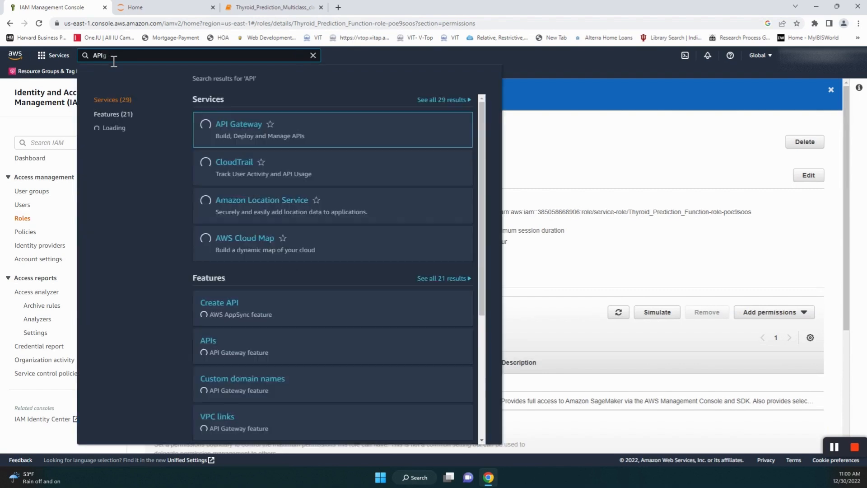
pyautogui.click(238, 130)
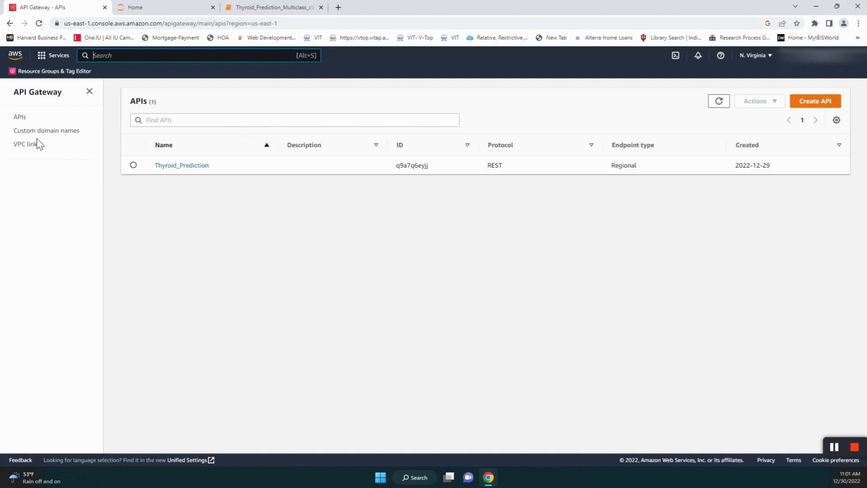
pyautogui.click(23, 118)
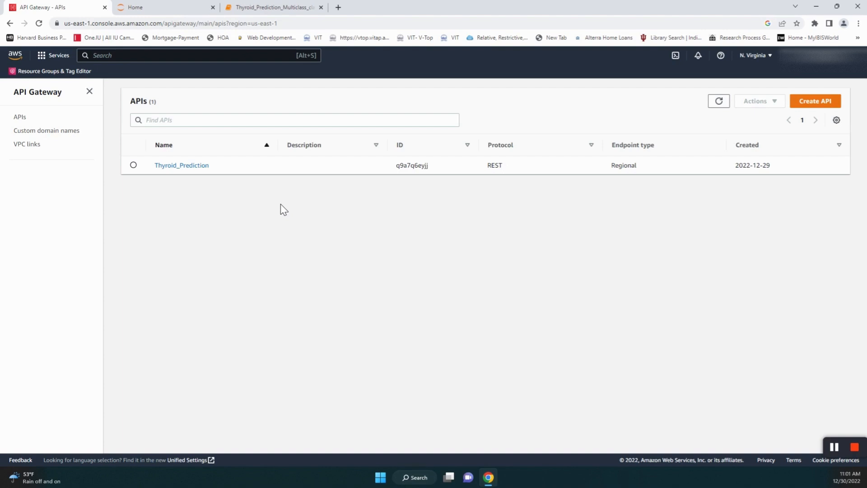
pyautogui.click(812, 104)
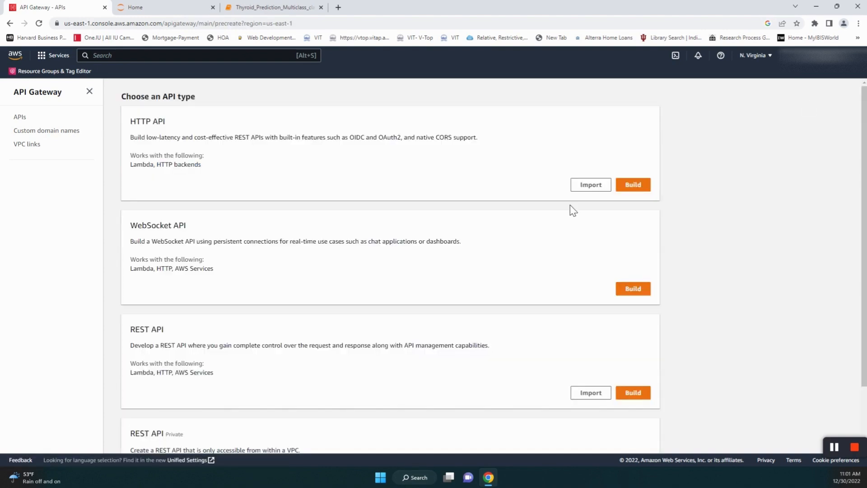
pyautogui.scroll(-1, 442, 247)
pyautogui.scroll(-1, 440, 246)
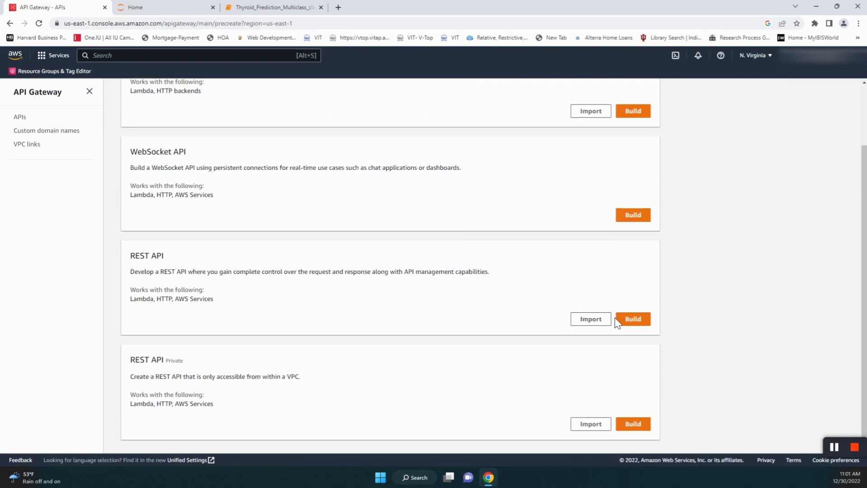
# - Build a new REST API, name it TH_Prediction, and create it
pyautogui.click(634, 323)
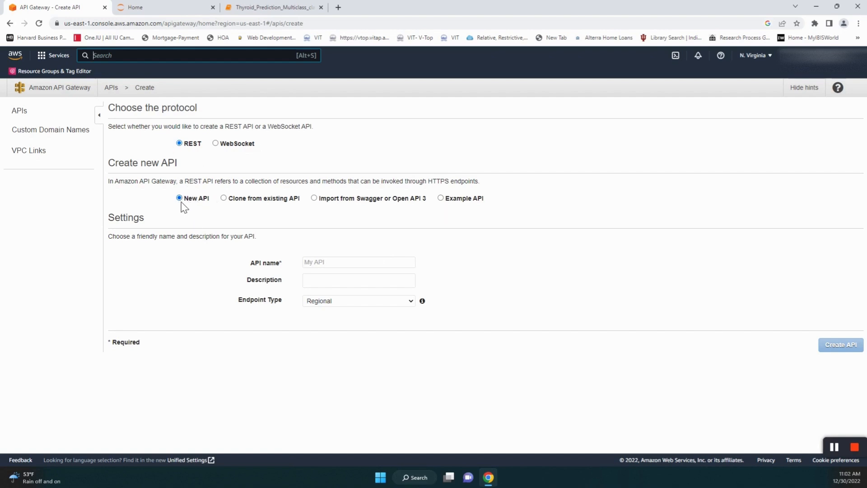
pyautogui.click(327, 266)
pyautogui.click(364, 283)
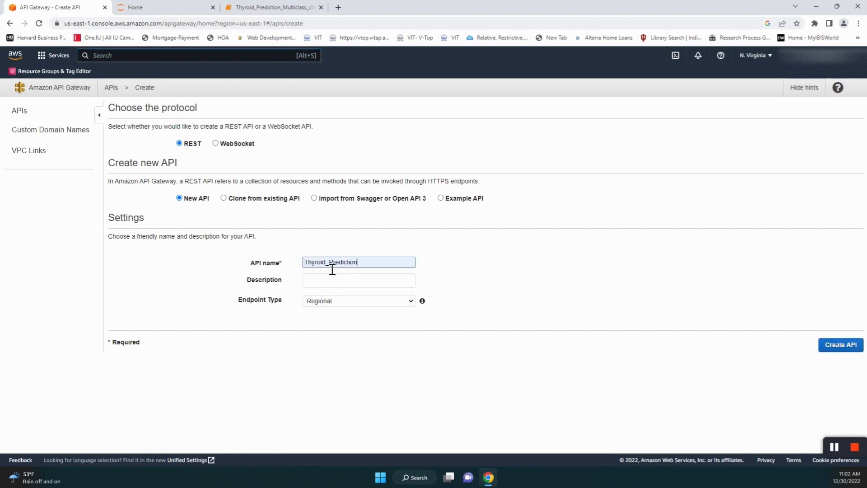
pyautogui.moveTo(331, 267); pyautogui.dragTo(311, 269)
pyautogui.write('H')
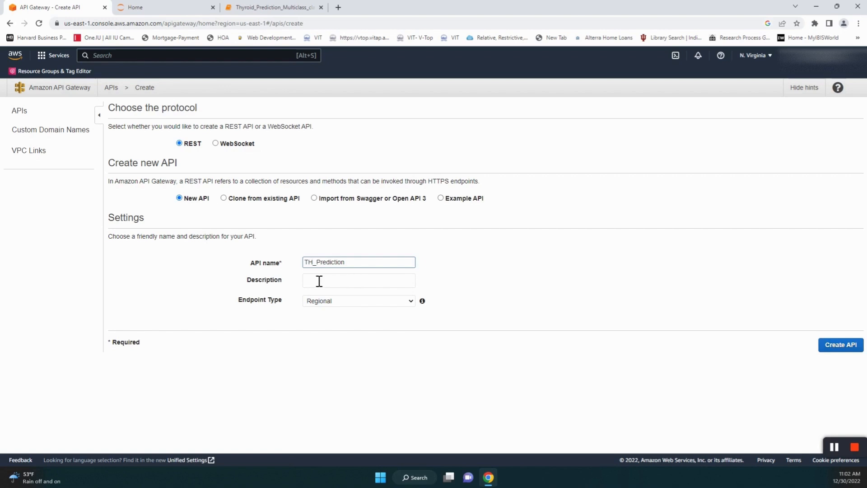
pyautogui.click(839, 354)
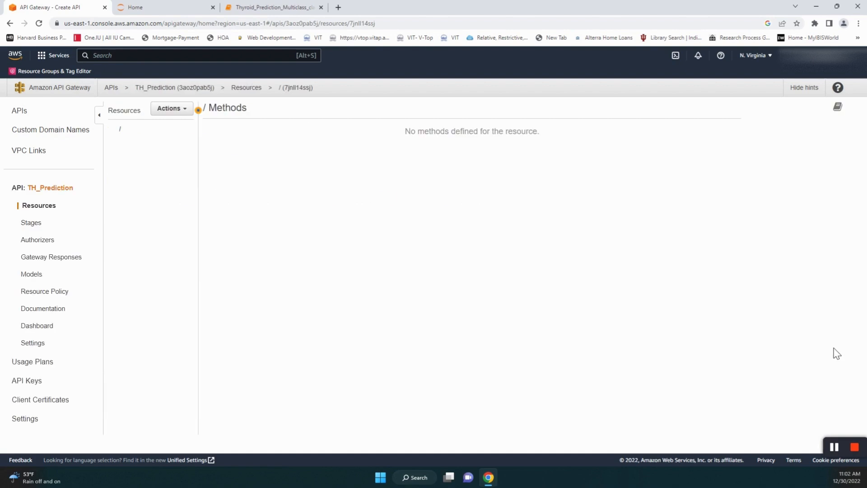
# - Add a POST method to the TH_Prediction root resource
pyautogui.click(186, 113)
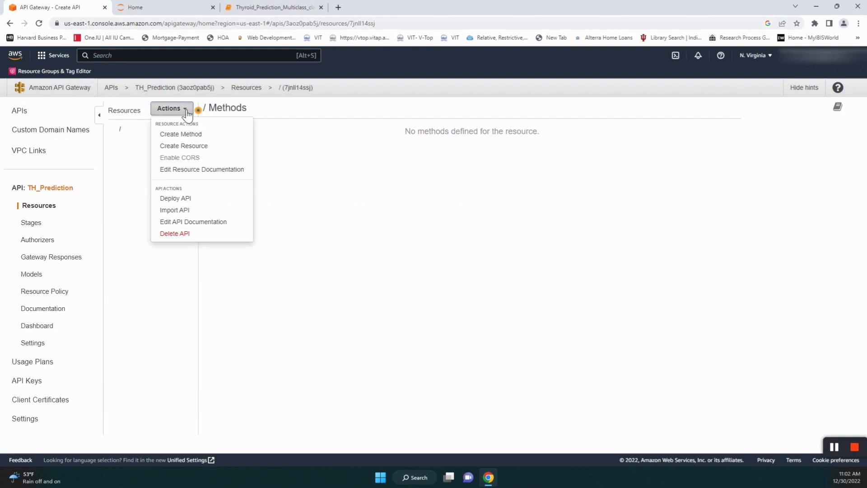
pyautogui.click(189, 133)
pyautogui.click(151, 140)
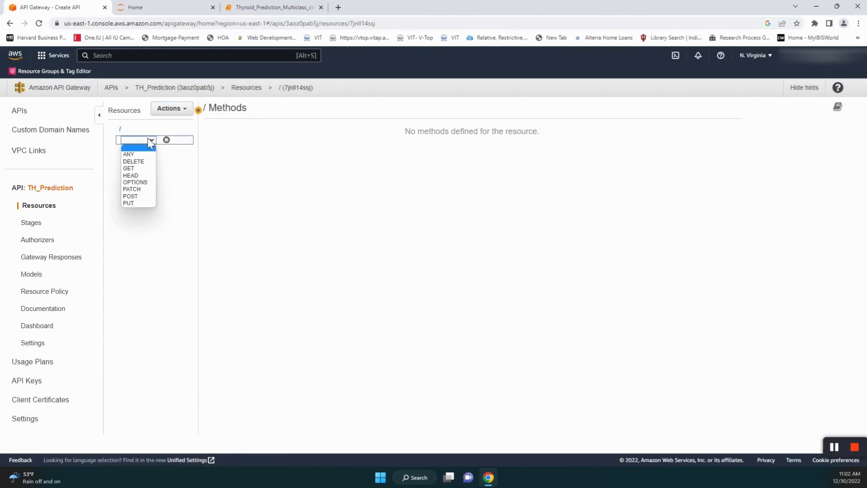
pyautogui.click(131, 196)
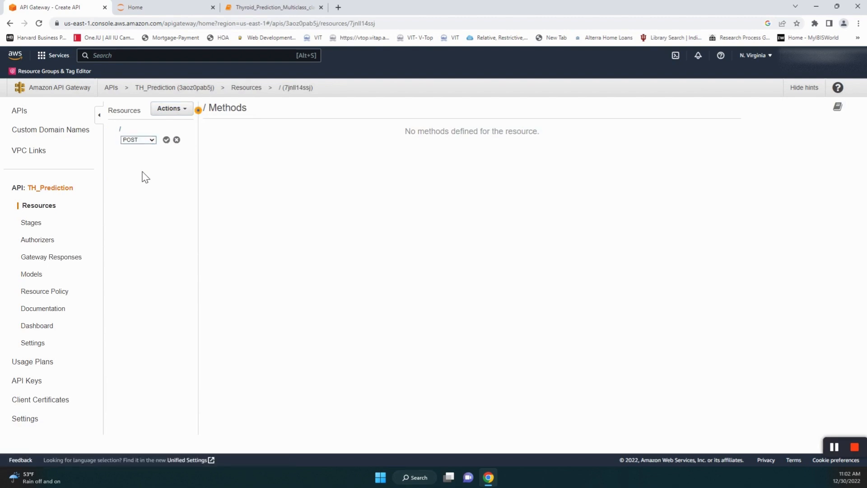
pyautogui.click(167, 140)
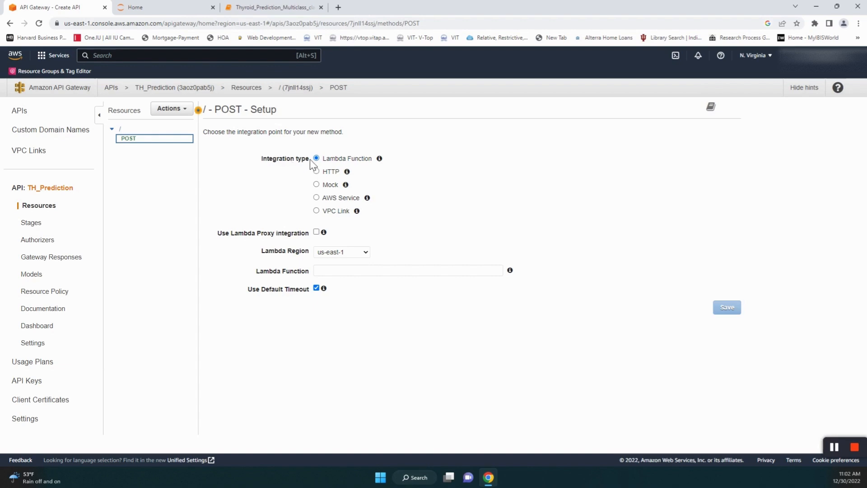
# - Integrate POST with the Thyroid_Prediction_Function Lambda and grant API Gateway permission to invoke it
pyautogui.click(358, 277)
pyautogui.write('T')
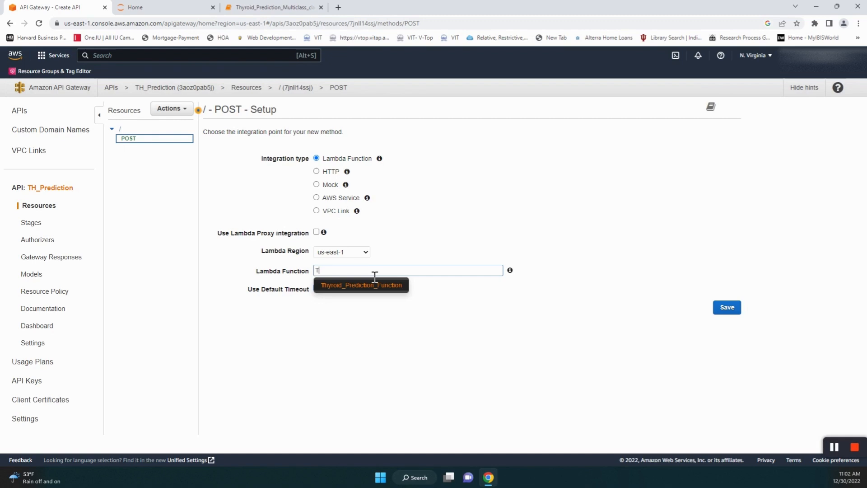
pyautogui.click(346, 289)
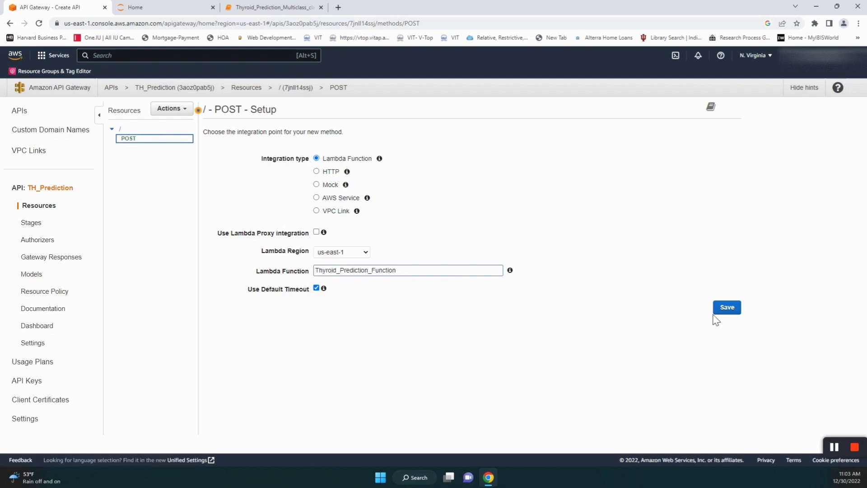
pyautogui.click(727, 312)
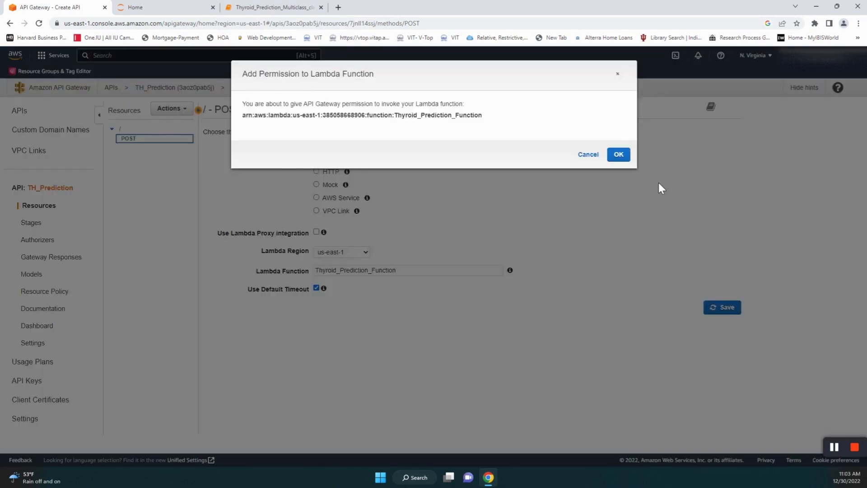
pyautogui.click(618, 153)
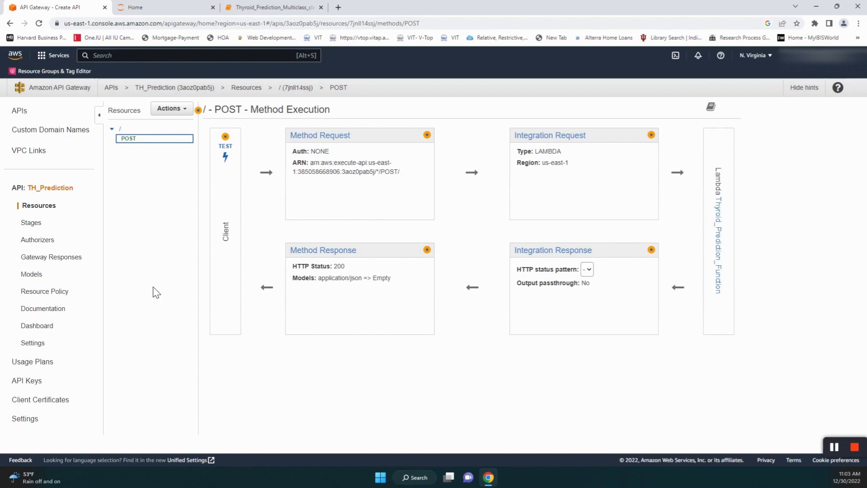
# - Deploy TH_Prediction to a new stage named Test and select its invoke URL for copying
pyautogui.click(190, 111)
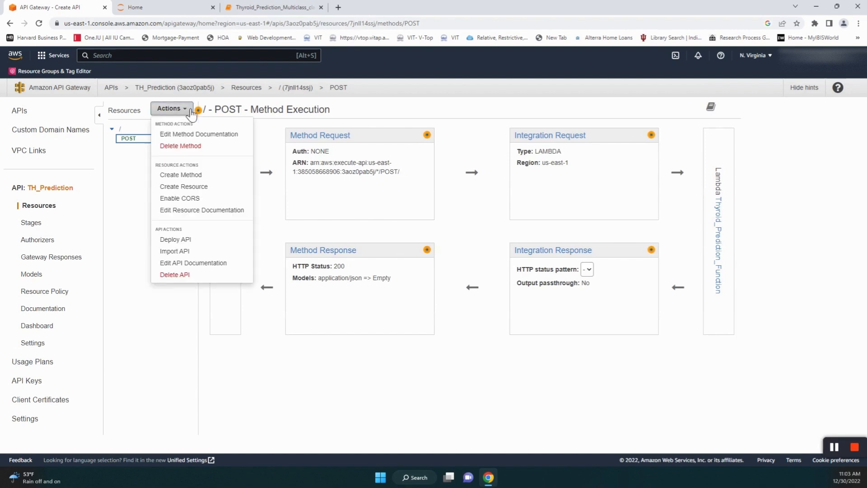
pyautogui.click(188, 243)
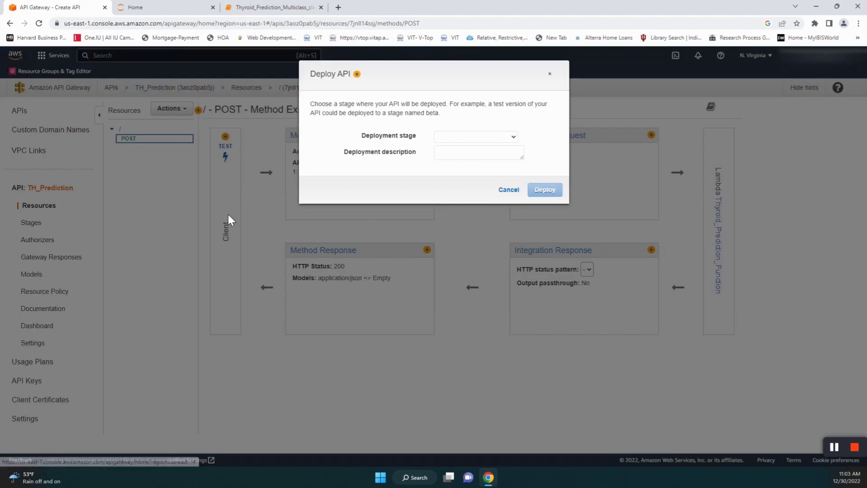
pyautogui.click(513, 138)
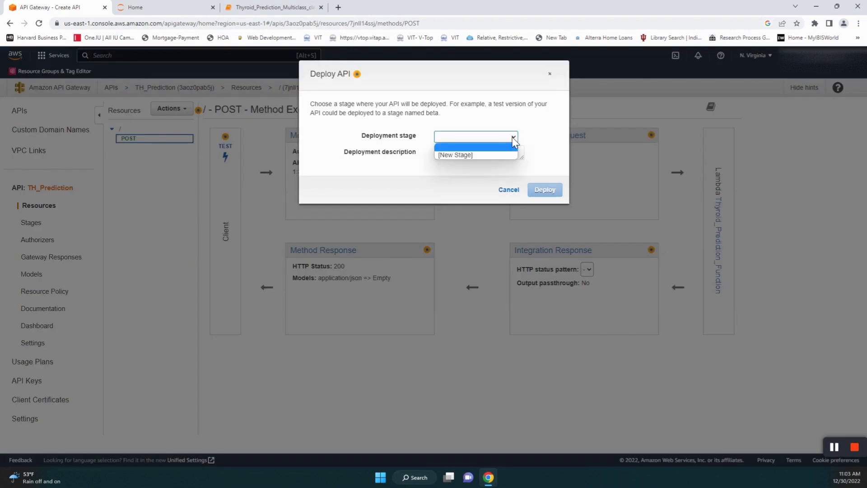
pyautogui.click(453, 155)
pyautogui.click(457, 153)
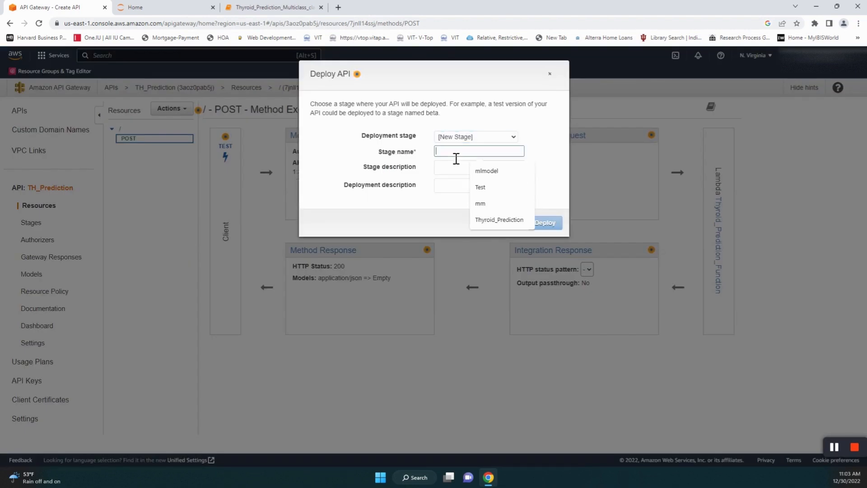
pyautogui.click(483, 187)
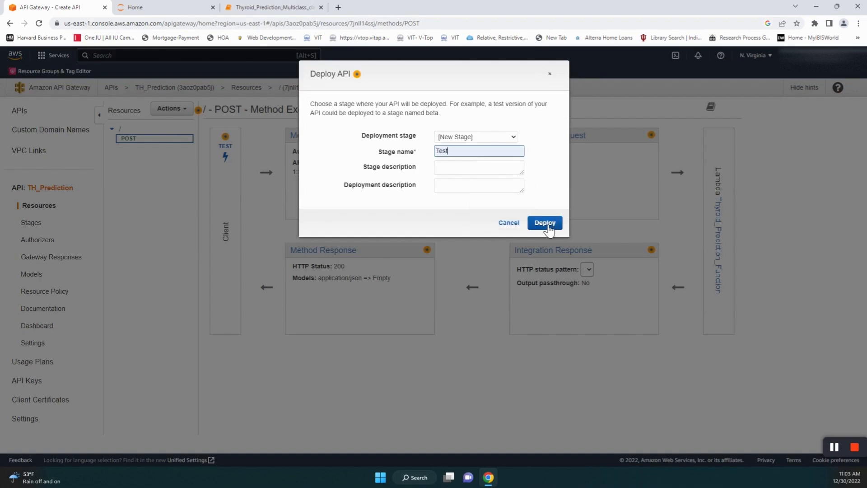
pyautogui.click(547, 224)
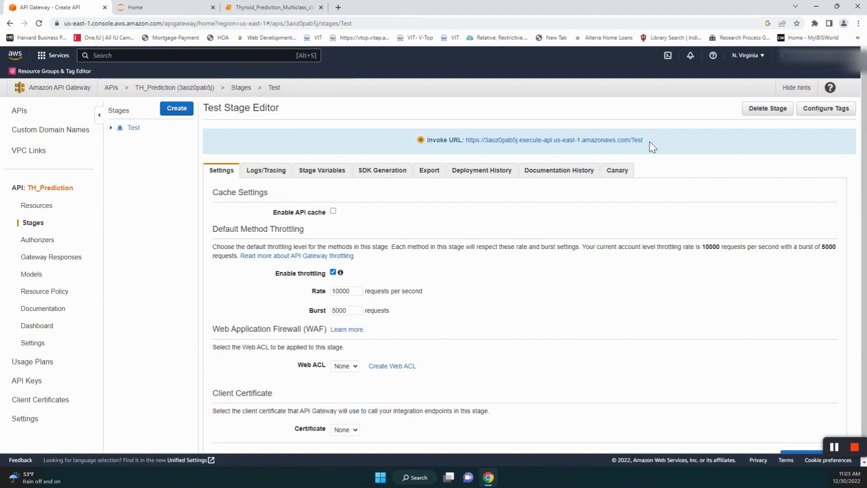
pyautogui.moveTo(644, 143); pyautogui.dragTo(472, 150)
pyautogui.hotkey('ctrl', 'c')
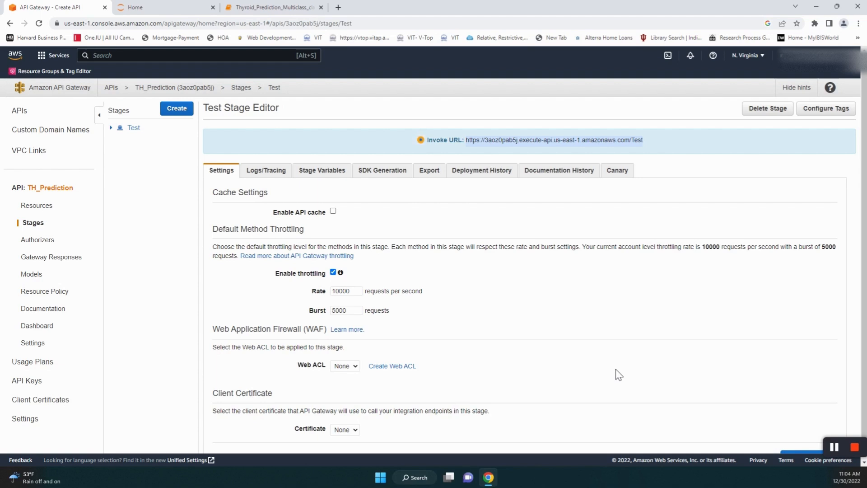
# - Search Windows for 'postman', launch it past the unsupported-version warning, and close Chrome Apps
pyautogui.click(415, 477)
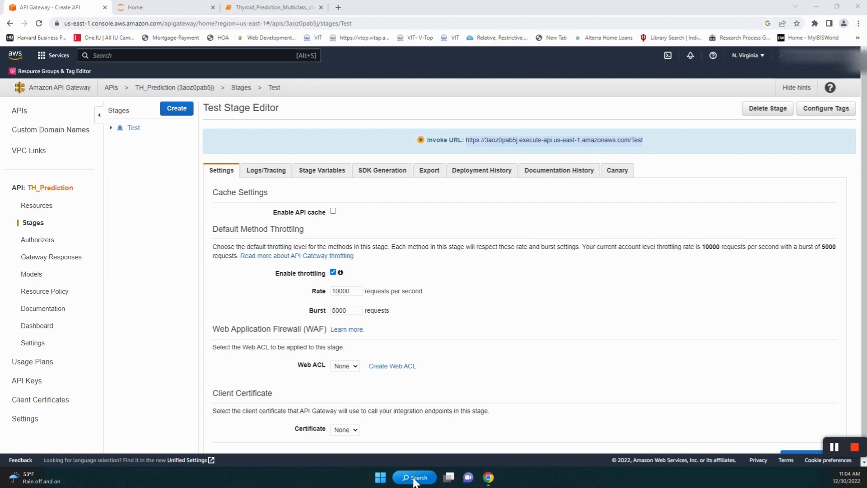
pyautogui.click(414, 478)
pyautogui.click(414, 478)
pyautogui.click(415, 478)
pyautogui.write('postp')
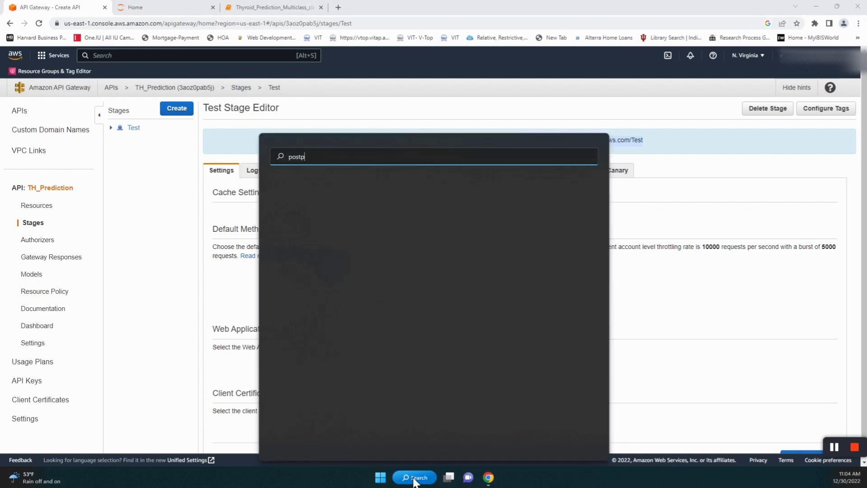
pyautogui.write('a')
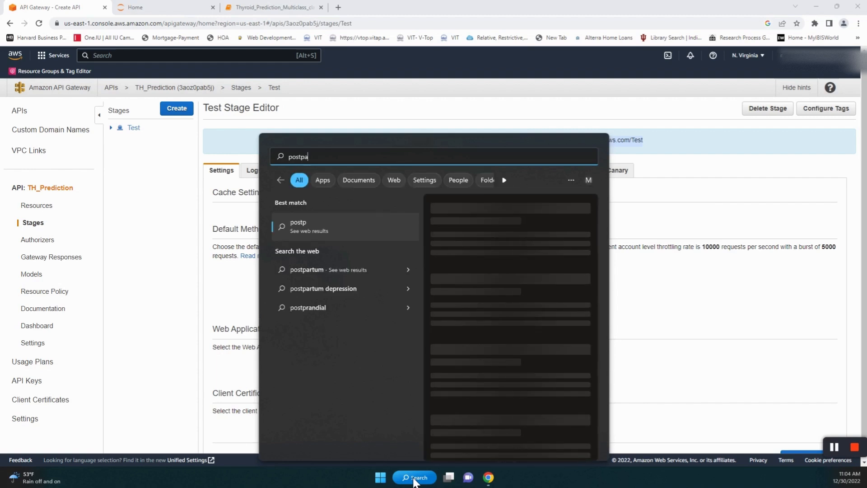
pyautogui.write('m')
pyautogui.press('BackSpace')
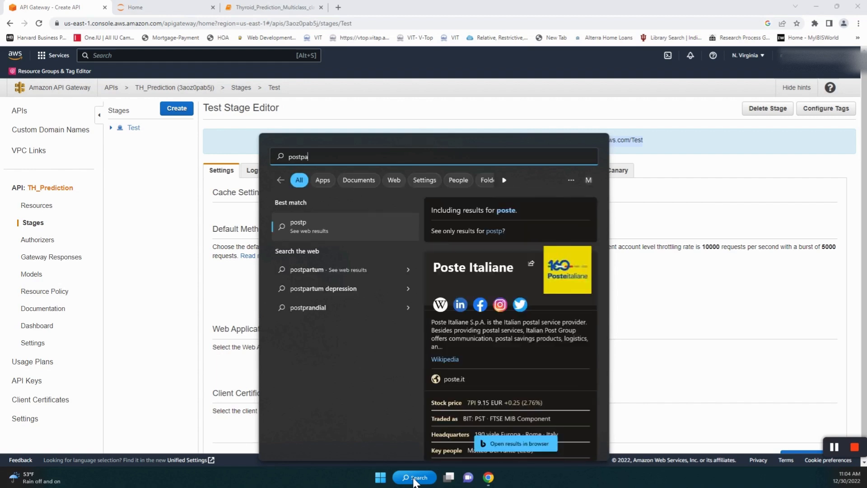
pyautogui.write('n')
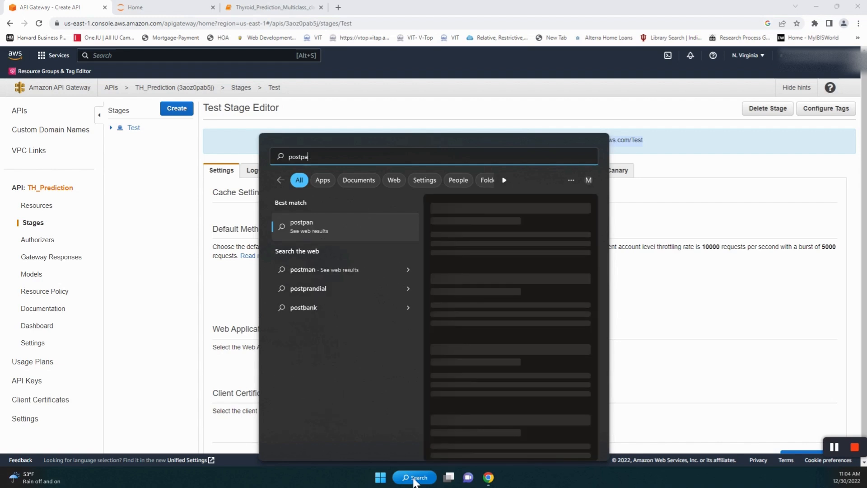
pyautogui.press('BackSpace')
pyautogui.press('BackSpace')
pyautogui.press('BackSpace')
pyautogui.write('man')
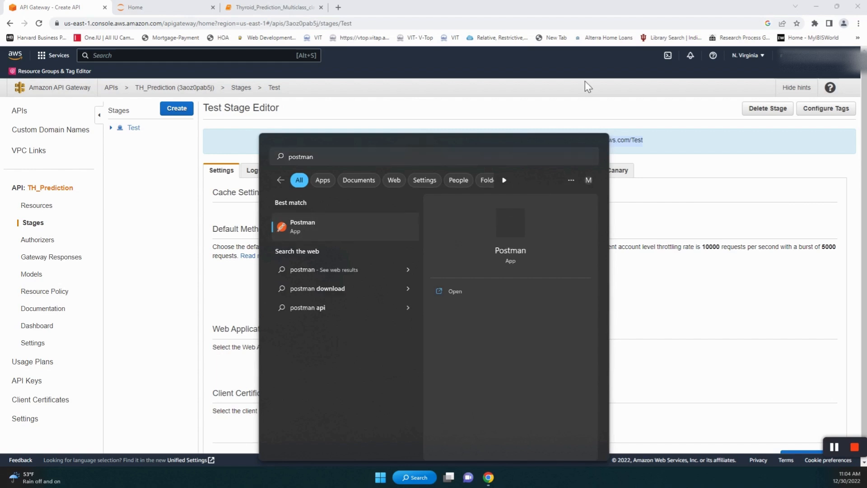
pyautogui.press('Return')
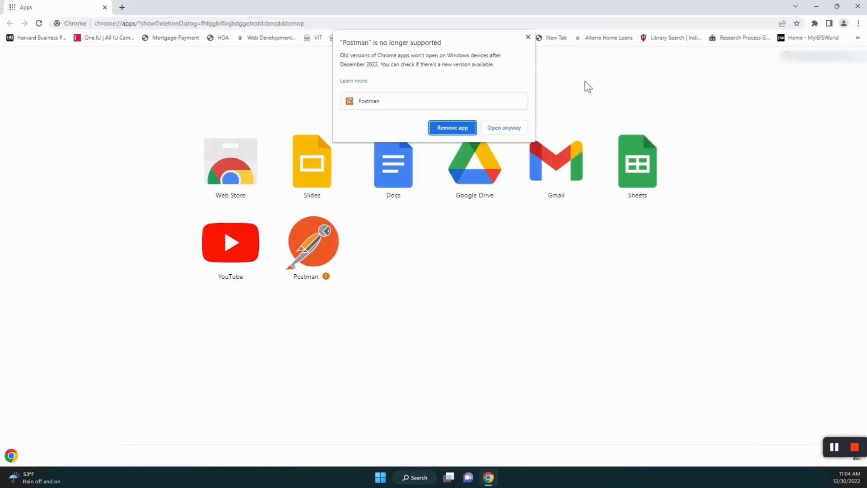
pyautogui.click(502, 131)
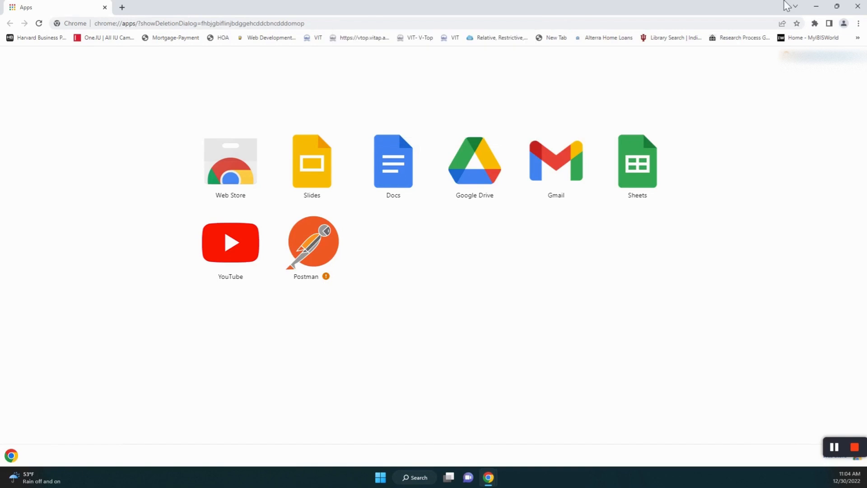
pyautogui.click(856, 7)
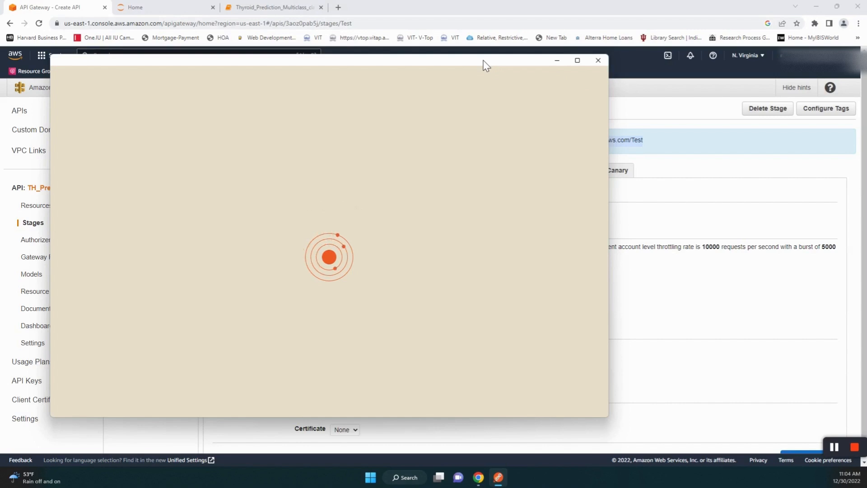
# - Dismiss Postman's startup dialogs and set a POST request to the pasted Test stage invoke URL
pyautogui.moveTo(483, 61); pyautogui.dragTo(521, 89)
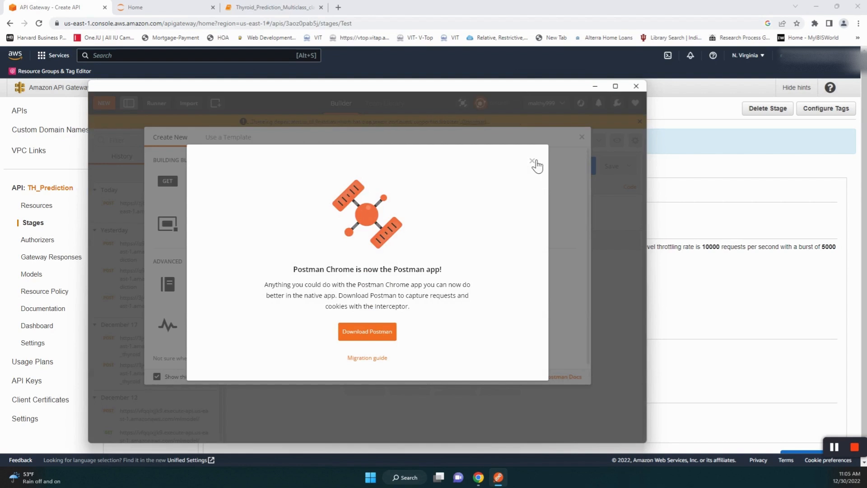
pyautogui.click(534, 162)
pyautogui.click(582, 137)
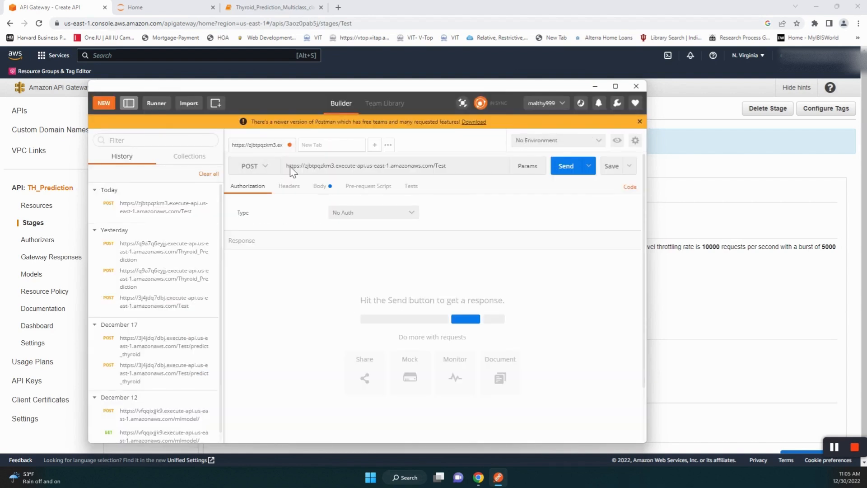
pyautogui.click(253, 167)
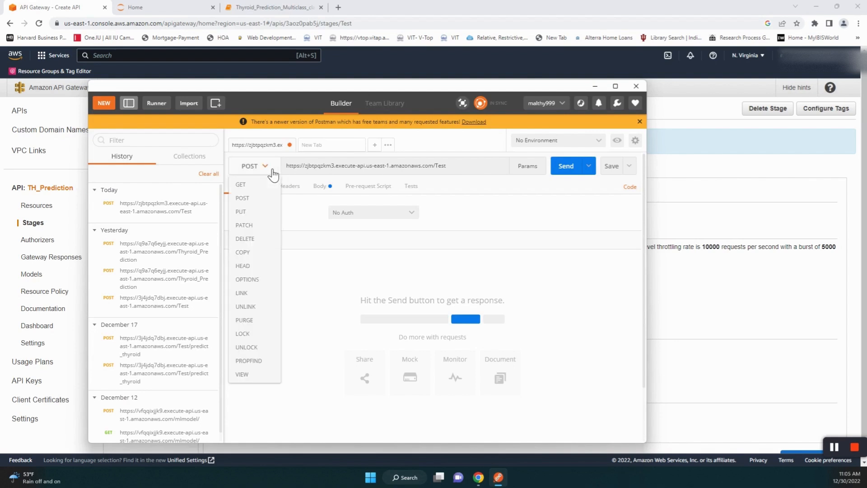
pyautogui.click(266, 168)
pyautogui.moveTo(462, 167); pyautogui.dragTo(272, 173)
pyautogui.hotkey('ctrl', 'v')
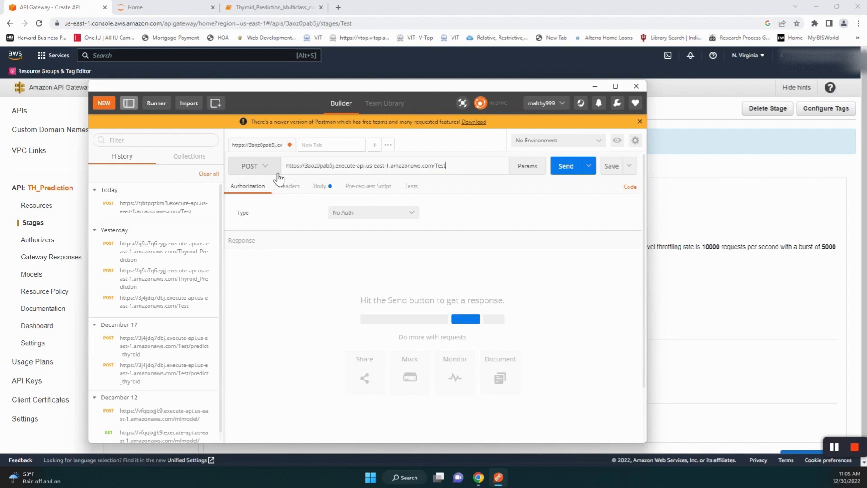
# - Send the thyroid data 112,2.6,0.7,41.0,19.0 and confirm the 200 OK prediction 2 response
pyautogui.click(329, 190)
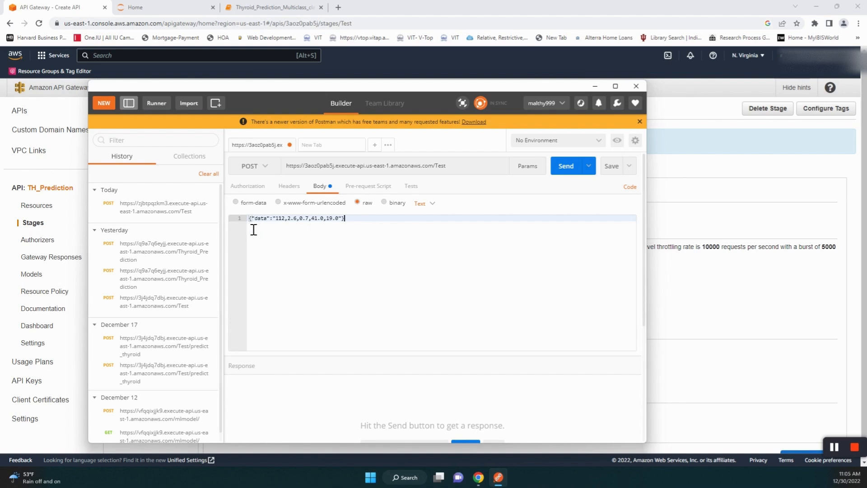
pyautogui.click(566, 166)
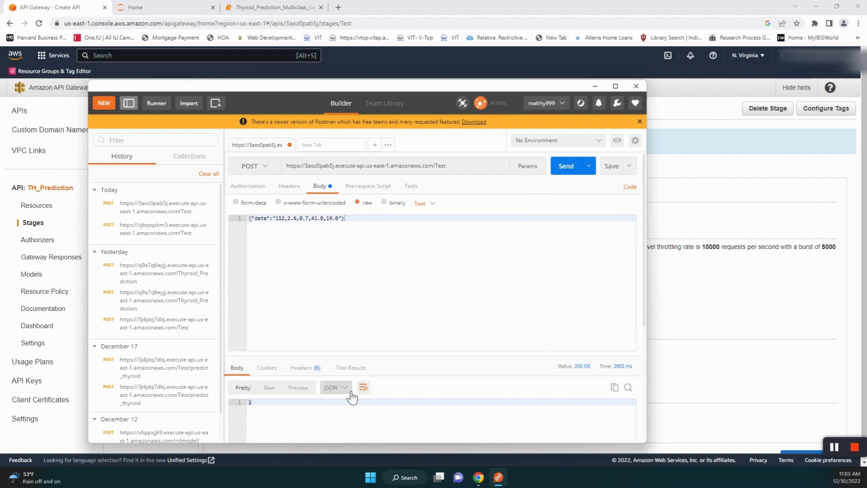
pyautogui.click(258, 403)
pyautogui.moveTo(318, 88); pyautogui.dragTo(303, 73)
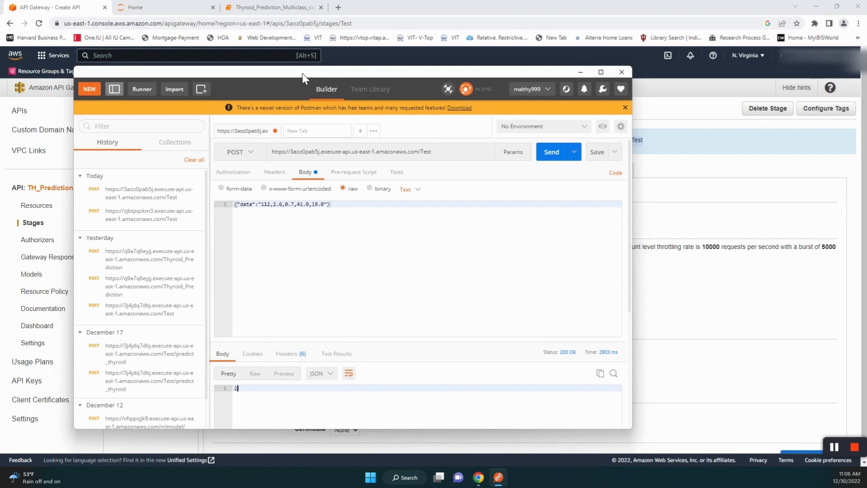